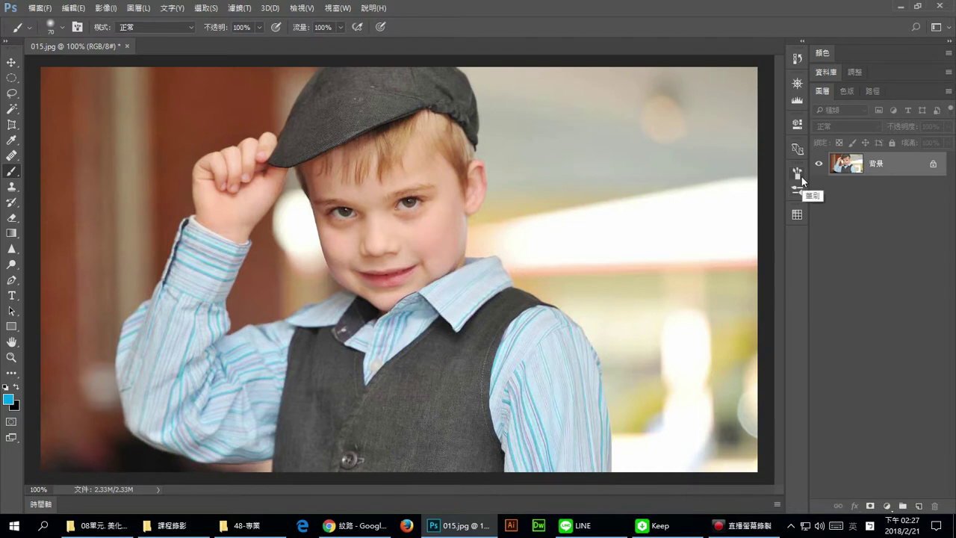
Step: Show the Brush settings panel via Window > Brush (視窗 > 筆刷)
{"action": "left_click", "coordinate": [336, 8]}
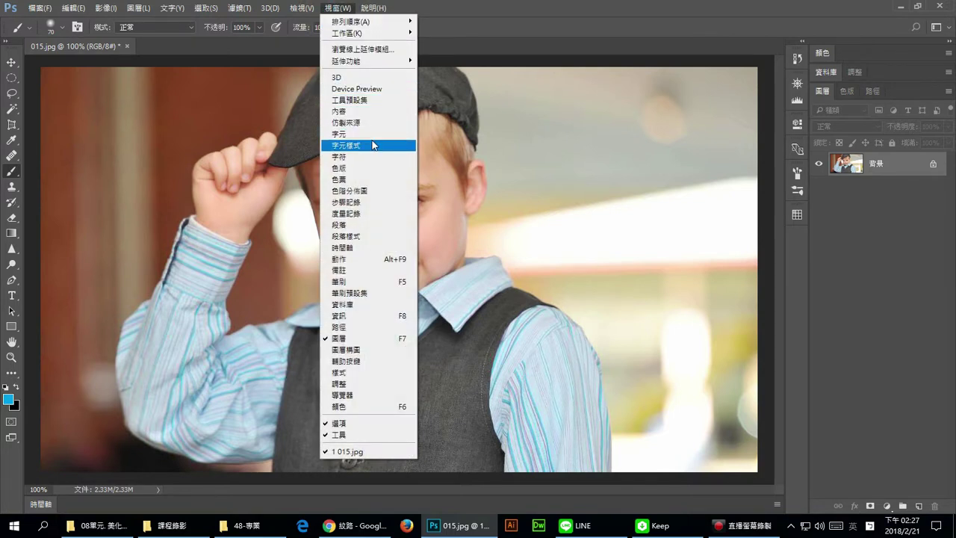
{"action": "left_click", "coordinate": [369, 283]}
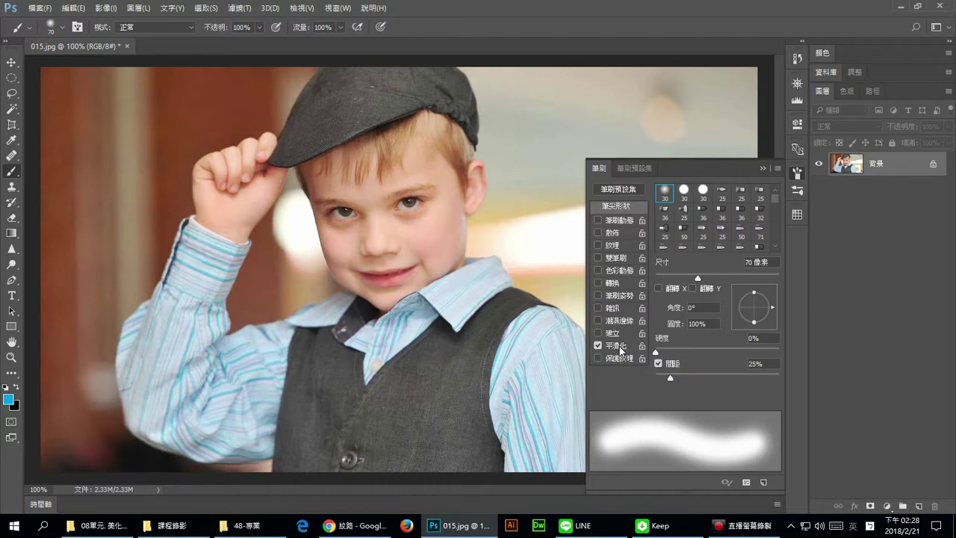
Step: Use a hard round tip resized to 38 px to paint a blue stroke across the forehead
{"action": "left_click", "coordinate": [683, 191]}
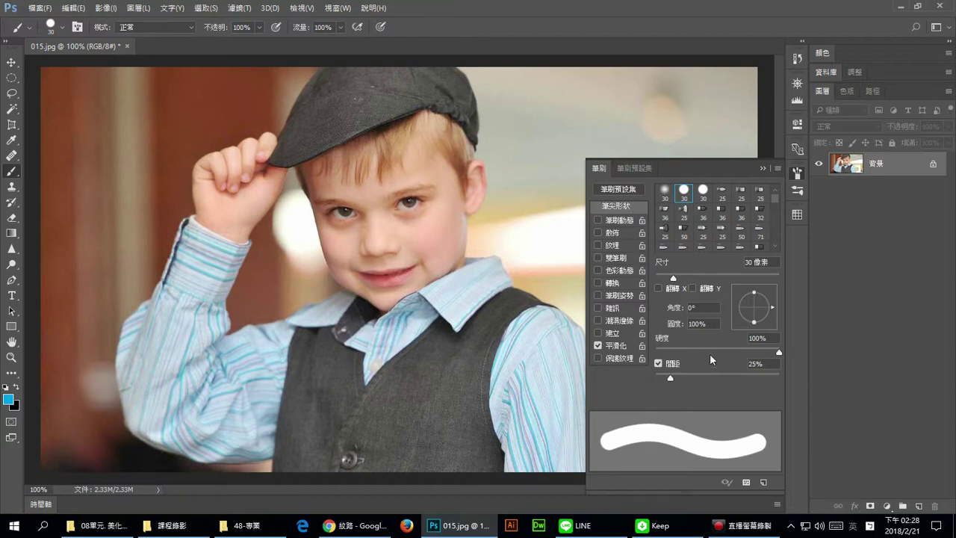
{"action": "mouse_move", "coordinate": [674, 279]}
{"action": "left_mouse_down"}
{"action": "mouse_move", "coordinate": [699, 284]}
{"action": "mouse_move", "coordinate": [679, 291]}
{"action": "left_mouse_up"}
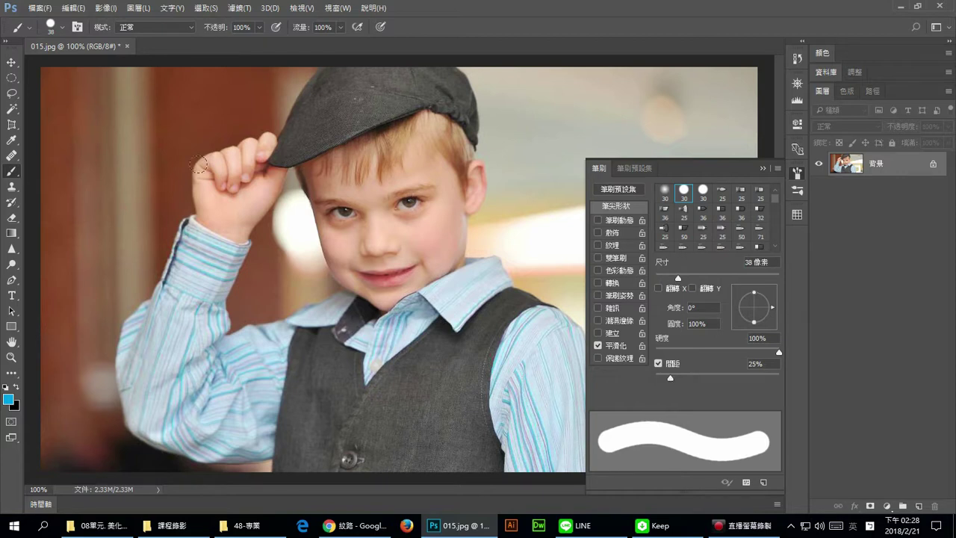
{"action": "left_click_drag", "start_coordinate": [131, 201], "coordinate": [416, 174]}
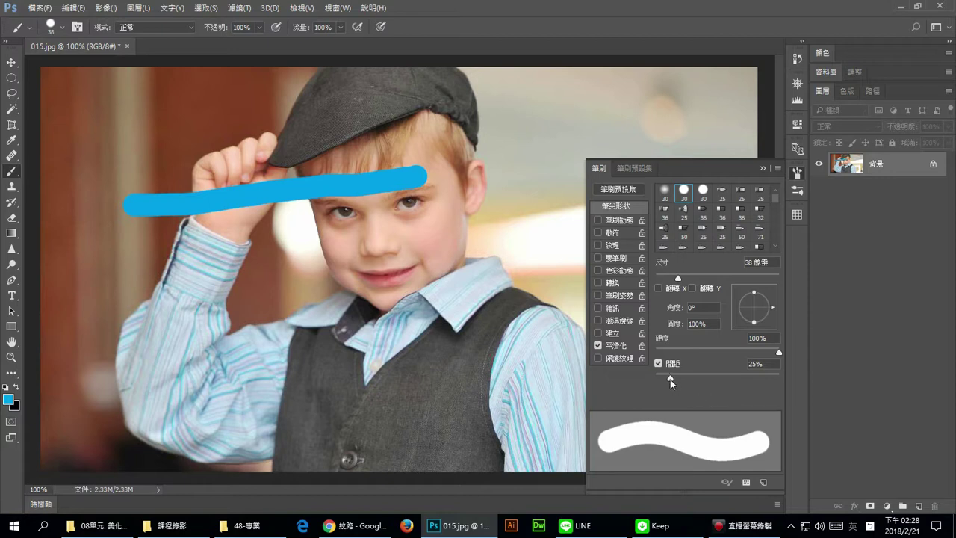
Step: Paint dotted blue strokes with brush spacing at 122%, then at 98%
{"action": "left_click_drag", "start_coordinate": [670, 381], "coordinate": [724, 381]}
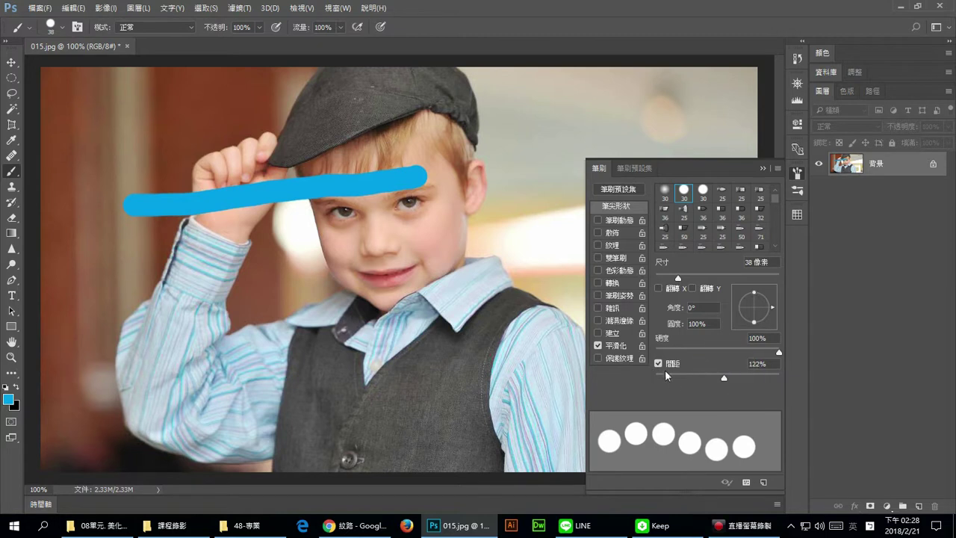
{"action": "mouse_move", "coordinate": [116, 265]}
{"action": "left_mouse_down"}
{"action": "mouse_move", "coordinate": [437, 284]}
{"action": "mouse_move", "coordinate": [484, 194]}
{"action": "left_mouse_up"}
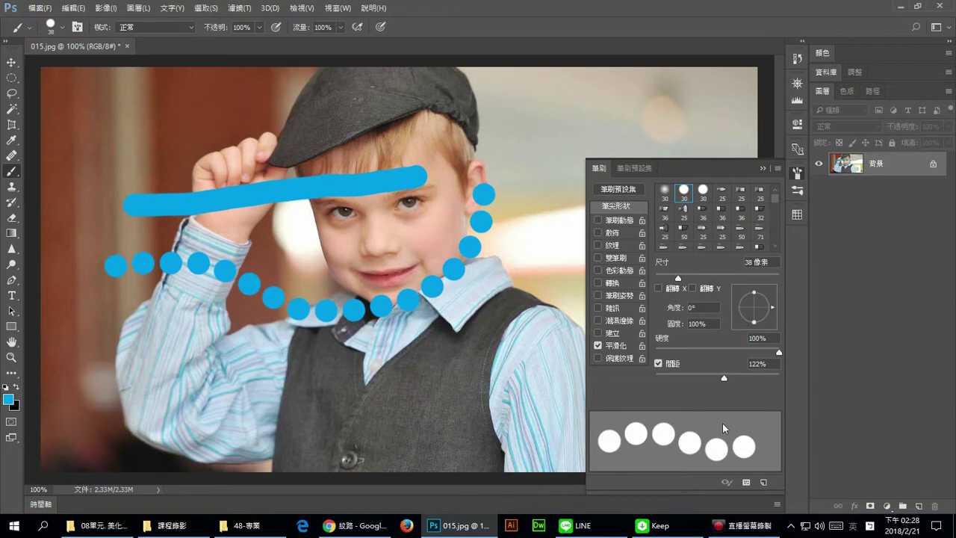
{"action": "left_click_drag", "start_coordinate": [728, 377], "coordinate": [716, 375]}
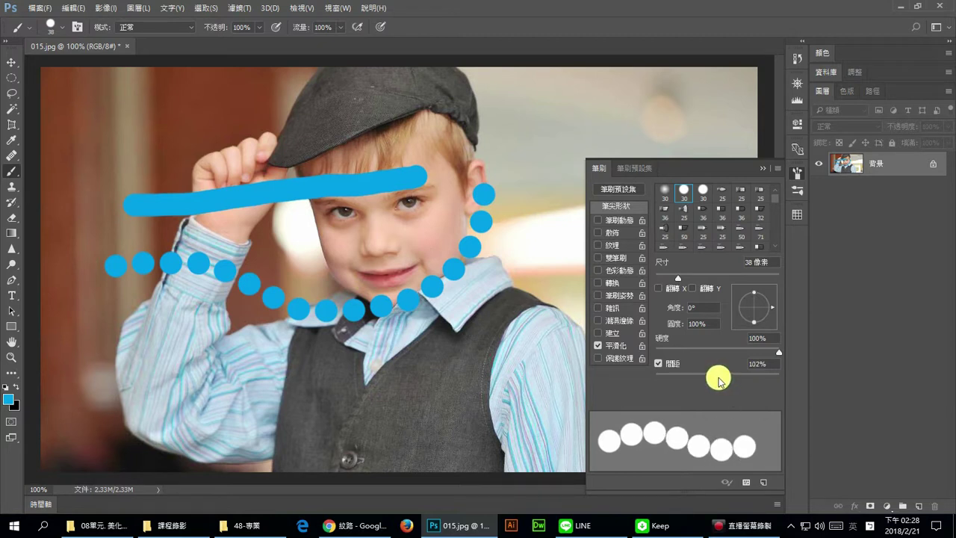
{"action": "mouse_move", "coordinate": [198, 404]}
{"action": "left_mouse_down"}
{"action": "mouse_move", "coordinate": [534, 124]}
{"action": "mouse_move", "coordinate": [329, 396]}
{"action": "left_mouse_up"}
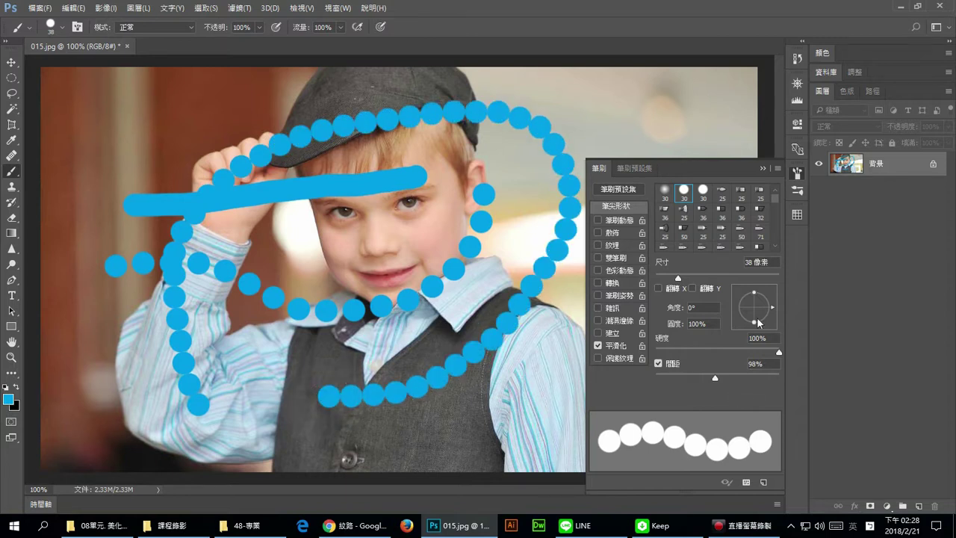
Step: Tighten spacing to 22–24% and paint a solid blue stroke across the vest
{"action": "left_click_drag", "start_coordinate": [713, 377], "coordinate": [668, 379]}
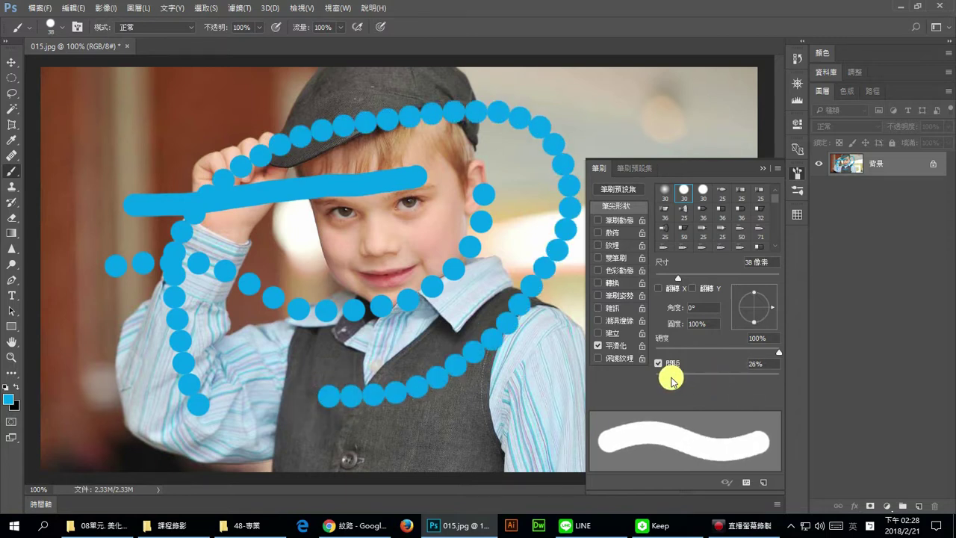
{"action": "left_click_drag", "start_coordinate": [228, 367], "coordinate": [469, 256]}
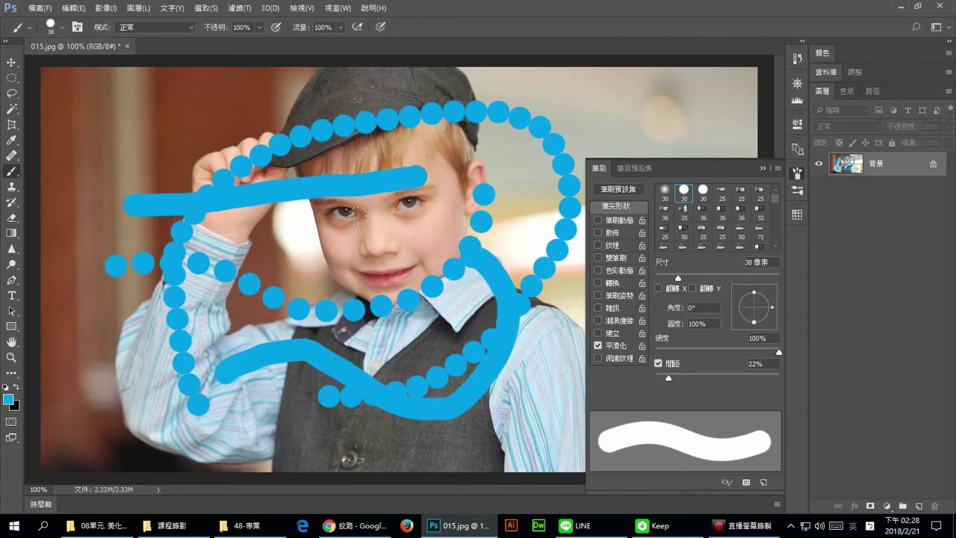
{"action": "left_click_drag", "start_coordinate": [670, 380], "coordinate": [670, 384]}
Step: Enable Scattering at 300% with 63% Count Jitter and paint scattered blue dots across the face
{"action": "left_click", "coordinate": [598, 233]}
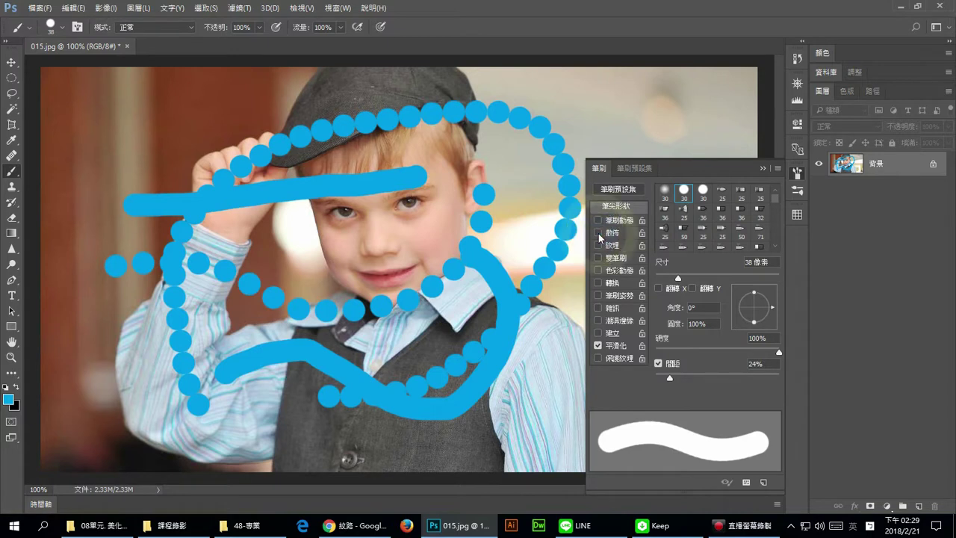
{"action": "left_click", "coordinate": [608, 237]}
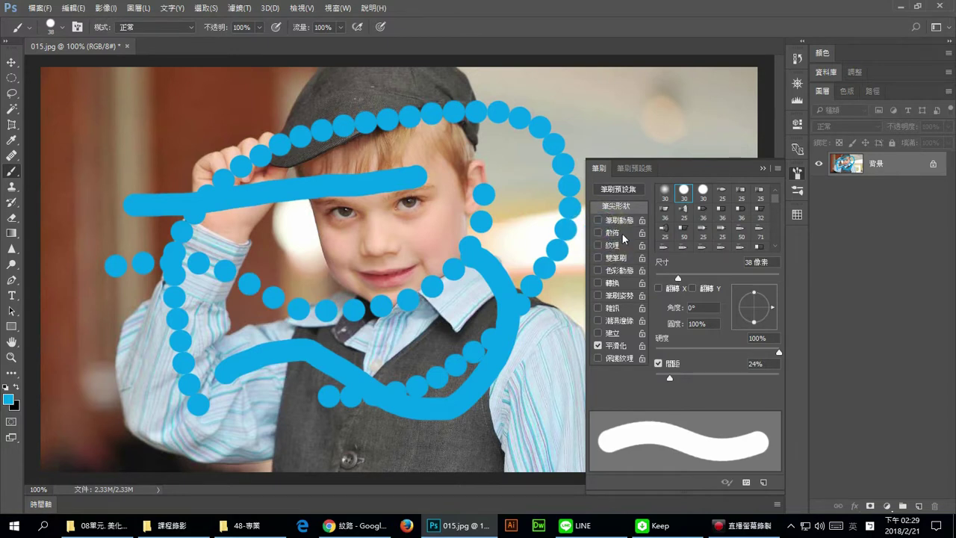
{"action": "left_click", "coordinate": [625, 234]}
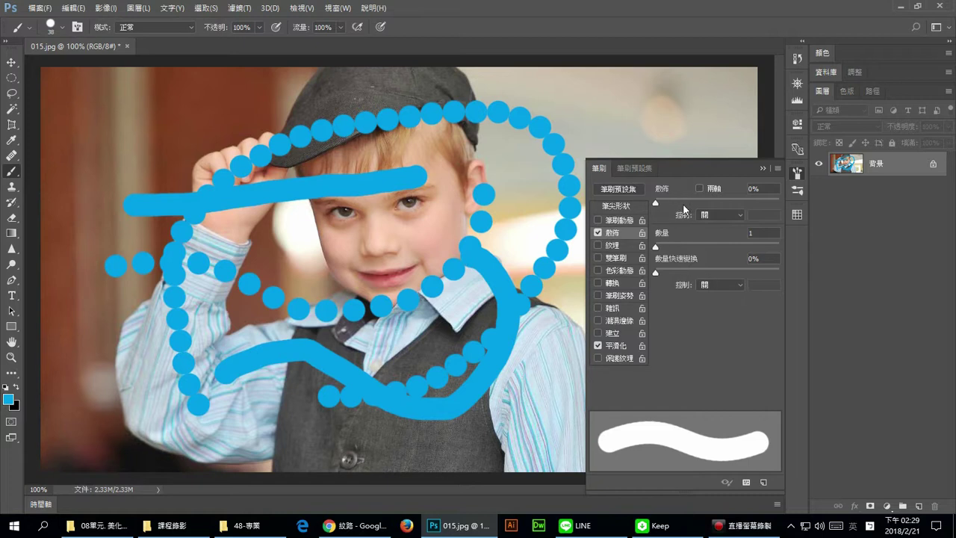
{"action": "left_click_drag", "start_coordinate": [658, 203], "coordinate": [692, 203]}
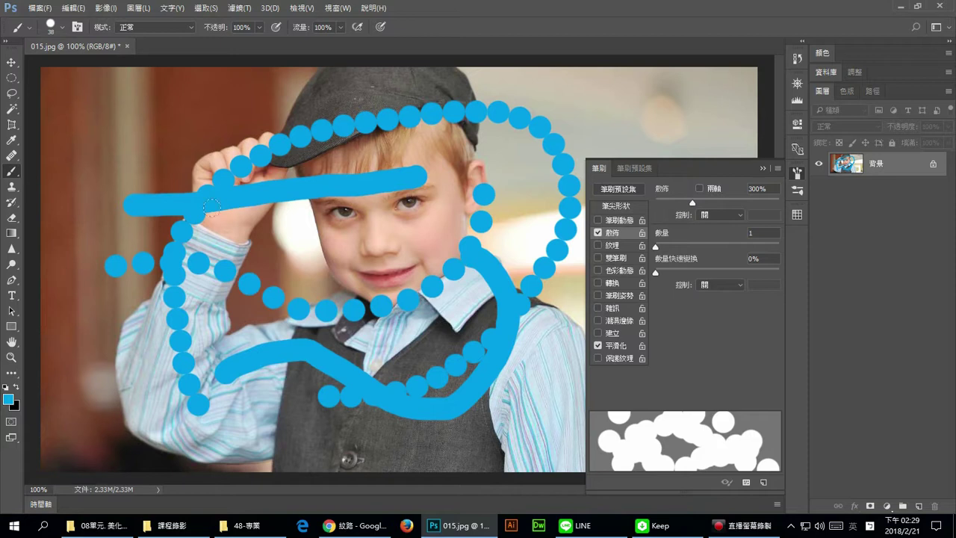
{"action": "left_click_drag", "start_coordinate": [134, 119], "coordinate": [462, 212]}
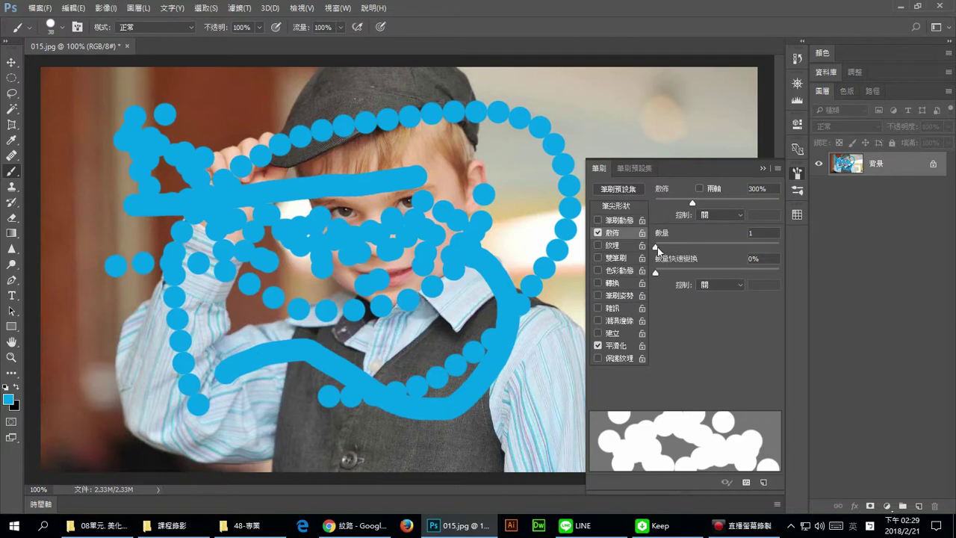
{"action": "mouse_move", "coordinate": [656, 247]}
{"action": "left_mouse_down"}
{"action": "mouse_move", "coordinate": [705, 248]}
{"action": "mouse_move", "coordinate": [632, 247]}
{"action": "left_mouse_up"}
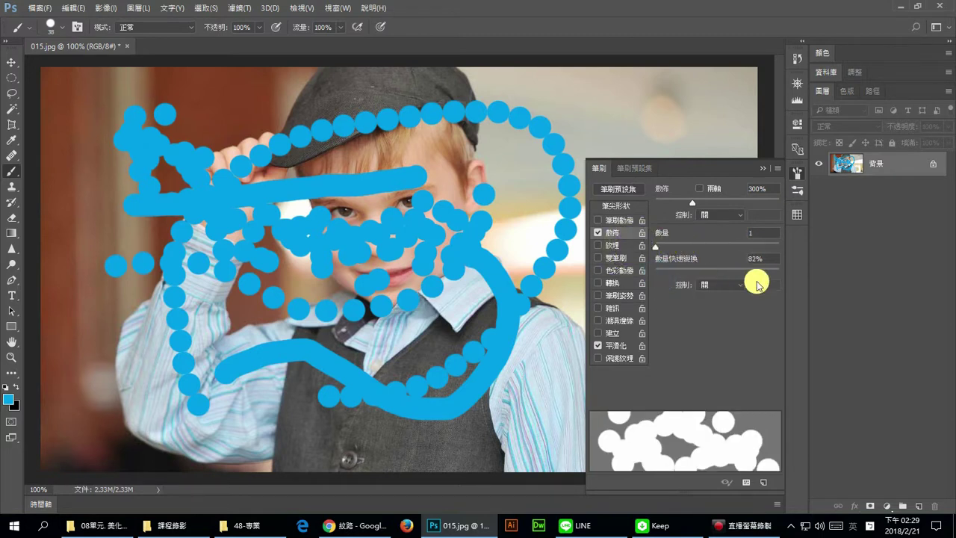
{"action": "left_click_drag", "start_coordinate": [664, 277], "coordinate": [734, 272]}
{"action": "left_click_drag", "start_coordinate": [637, 122], "coordinate": [124, 351]}
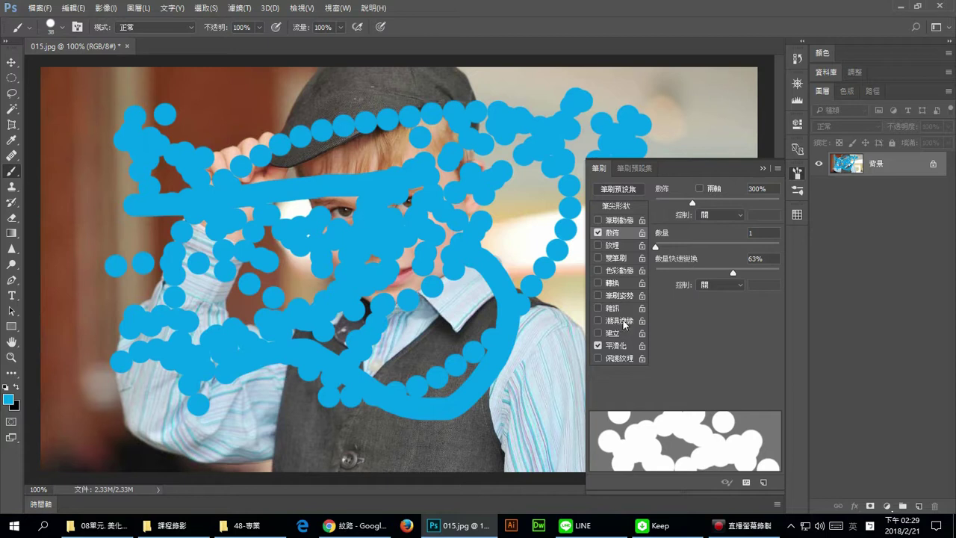
Step: Turn on Wet Edges and lower Scatter to 275%
{"action": "left_click", "coordinate": [623, 322]}
{"action": "left_click", "coordinate": [619, 323]}
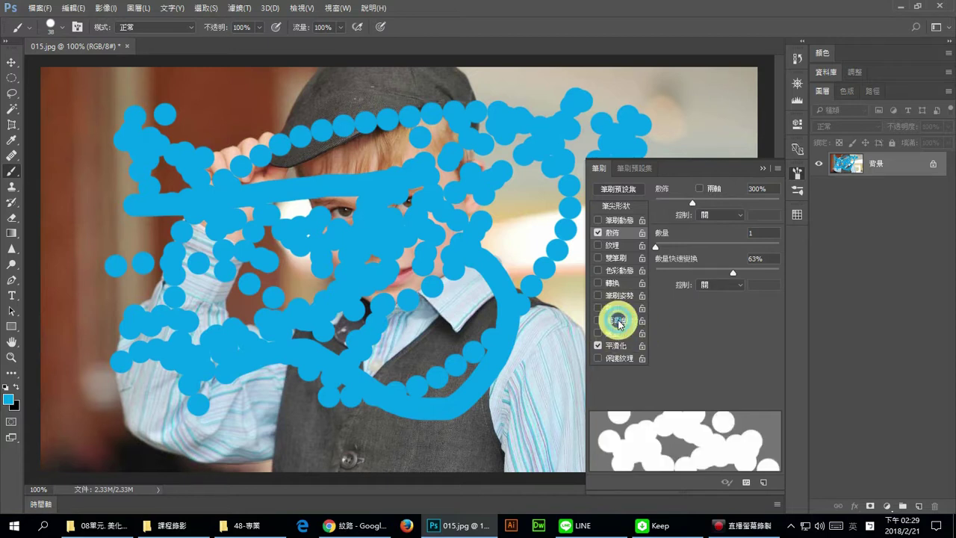
{"action": "left_click", "coordinate": [619, 323]}
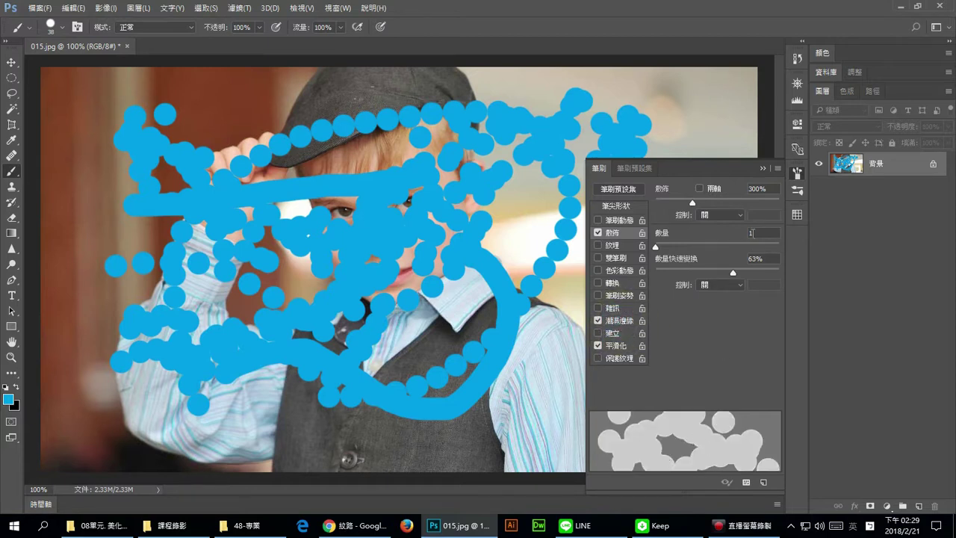
{"action": "left_click_drag", "start_coordinate": [702, 207], "coordinate": [699, 206]}
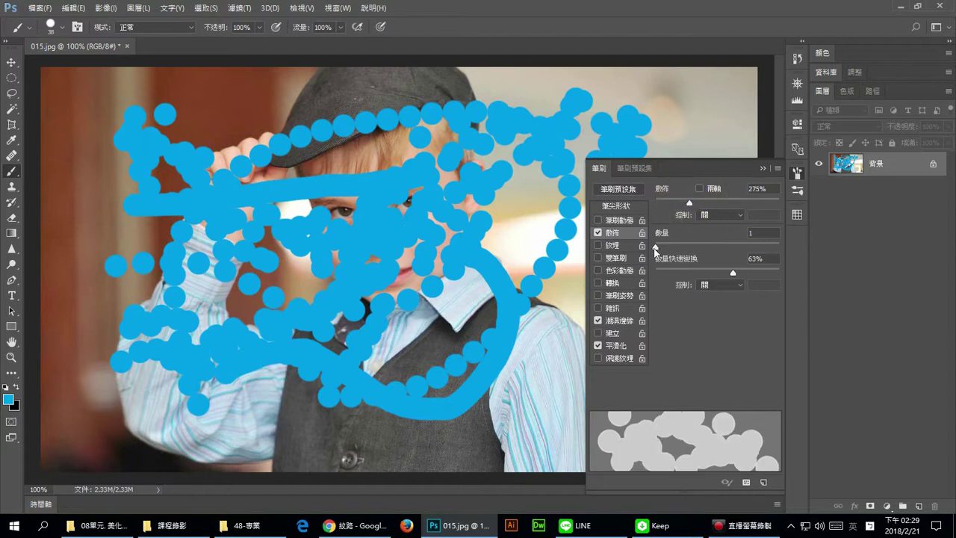
{"action": "left_click", "coordinate": [630, 321]}
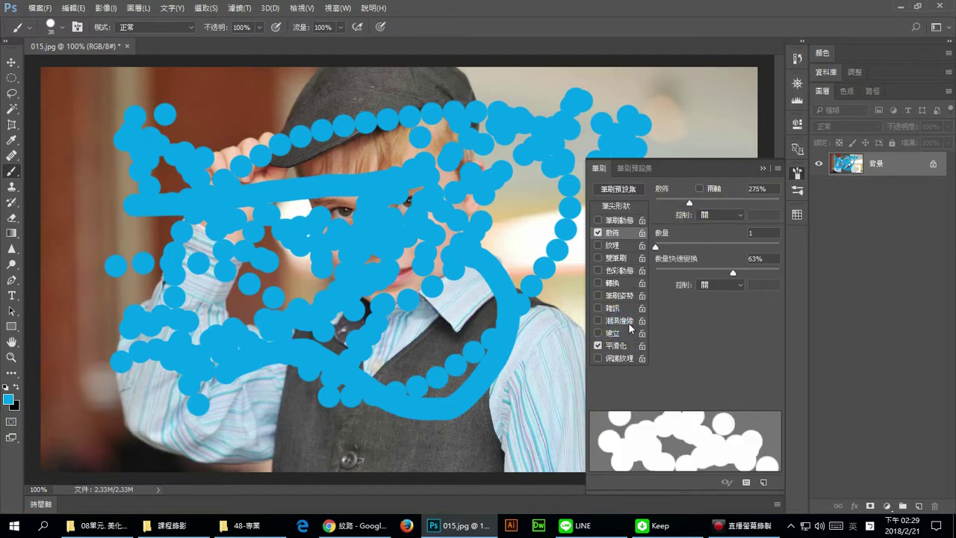
{"action": "left_click", "coordinate": [630, 322]}
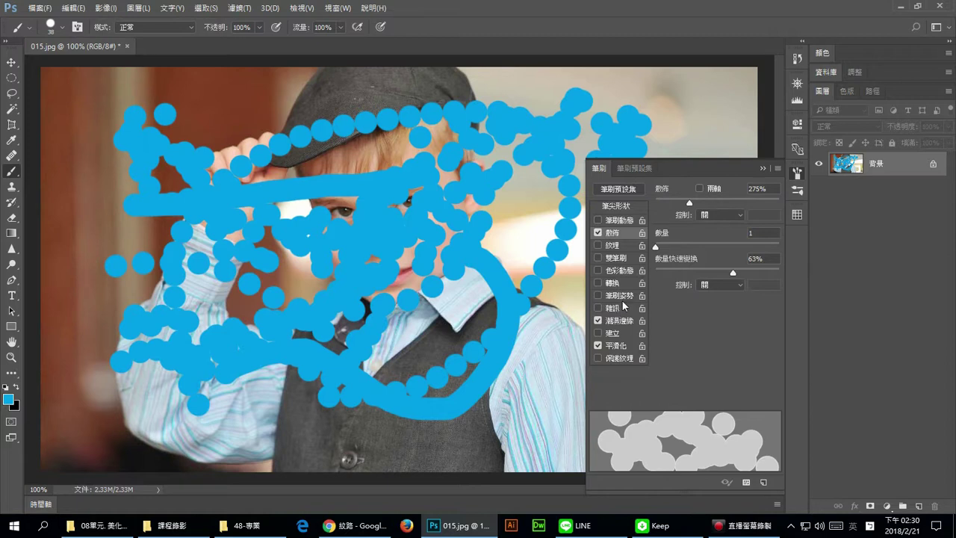
Step: Add Color Dynamics with 49% hue and 33% saturation jitter, paint multicoloured dots, then show brush presets
{"action": "left_click", "coordinate": [619, 270]}
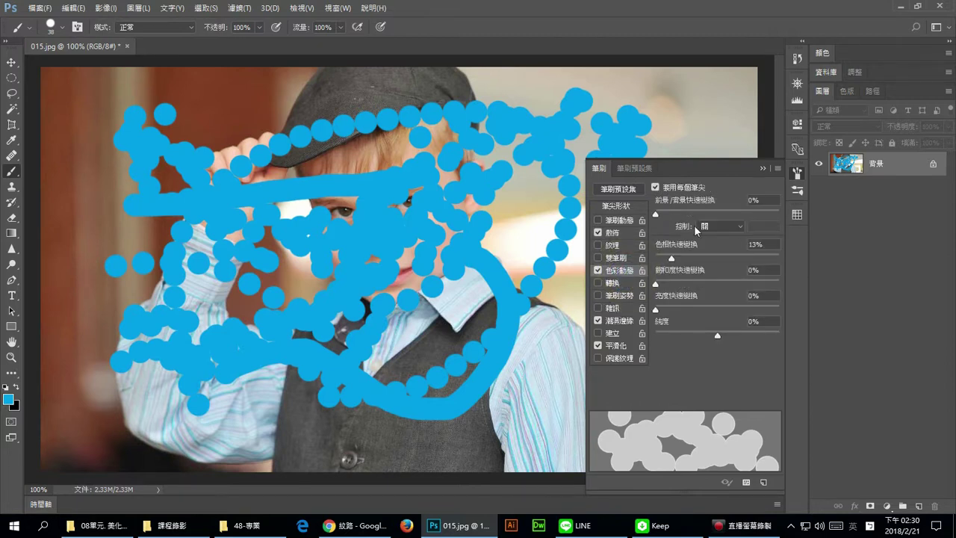
{"action": "left_click_drag", "start_coordinate": [419, 203], "coordinate": [258, 277]}
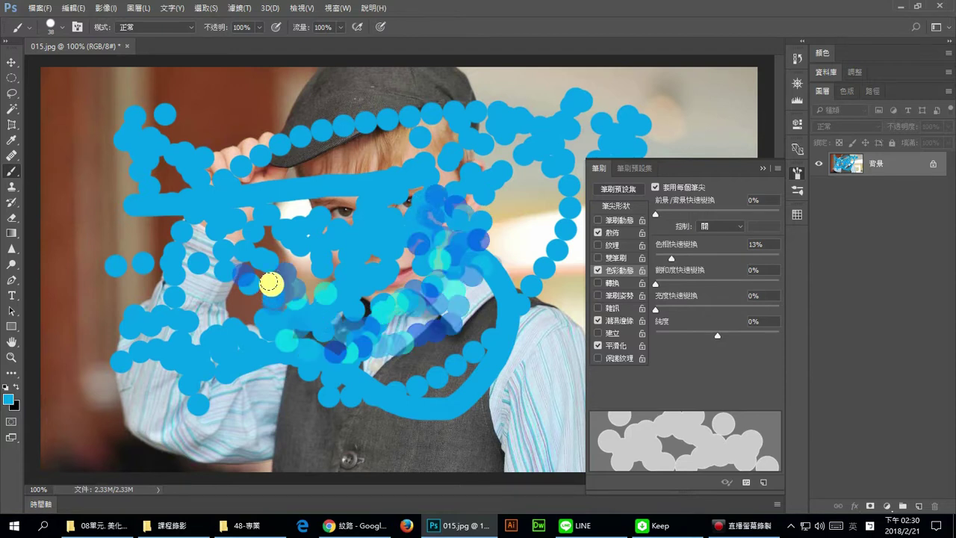
{"action": "left_click_drag", "start_coordinate": [670, 258], "coordinate": [716, 258]}
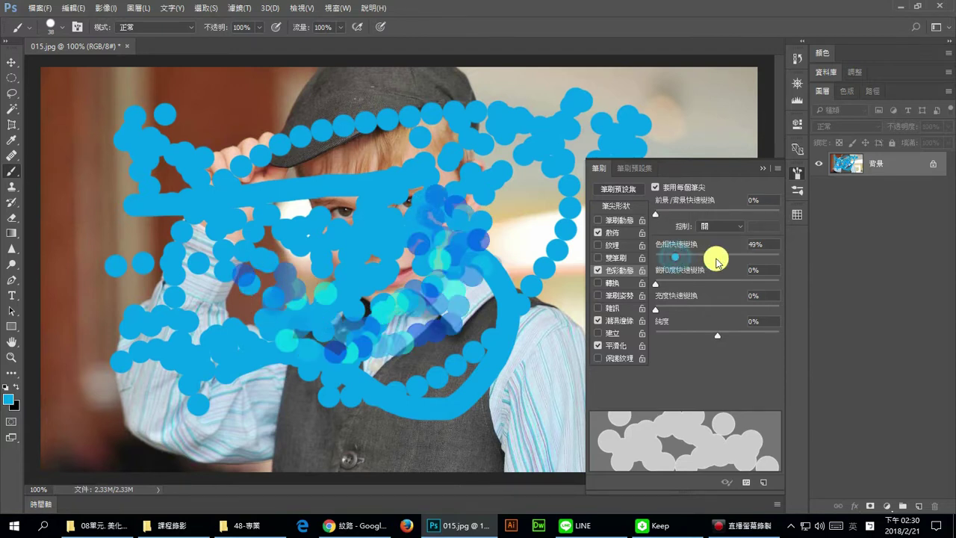
{"action": "left_click_drag", "start_coordinate": [655, 284], "coordinate": [696, 284]}
{"action": "left_click_drag", "start_coordinate": [278, 143], "coordinate": [344, 392]}
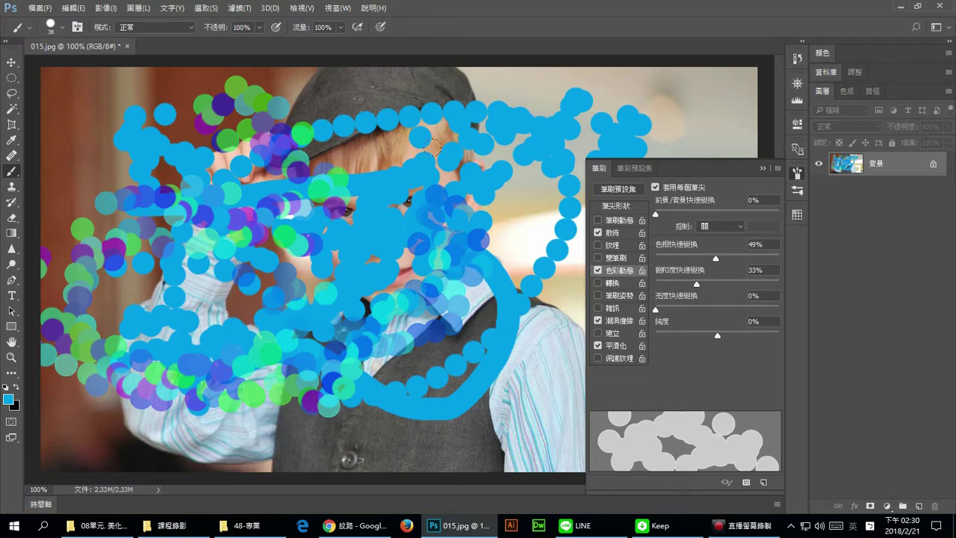
{"action": "mouse_move", "coordinate": [433, 147]}
{"action": "left_mouse_down"}
{"action": "mouse_move", "coordinate": [404, 351]}
{"action": "mouse_move", "coordinate": [478, 315]}
{"action": "left_mouse_up"}
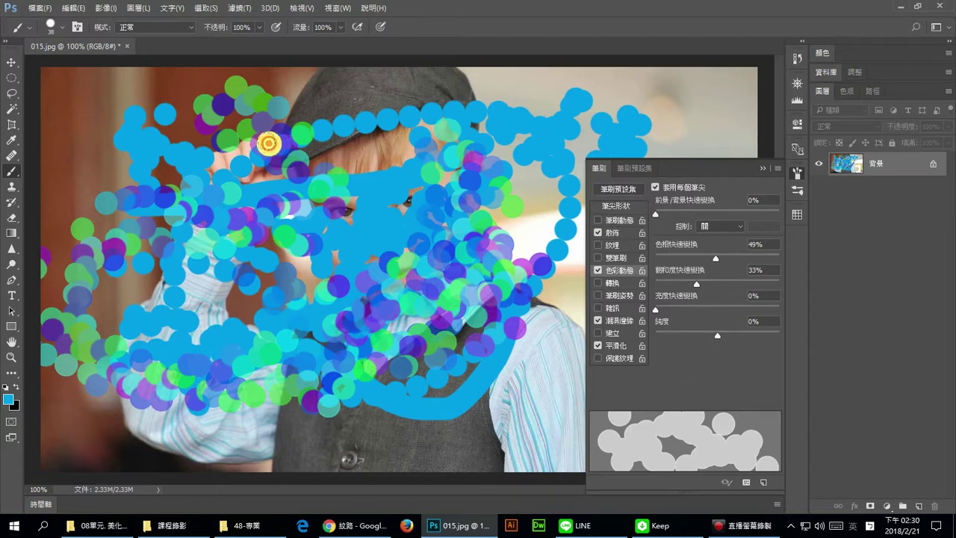
{"action": "right_click", "coordinate": [272, 142]}
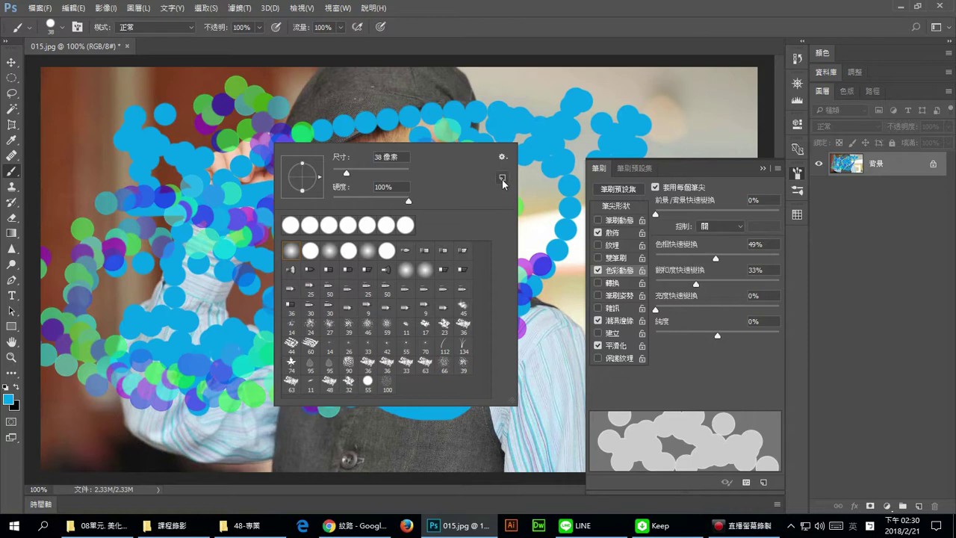
Step: Save the customised brush as new preset 實邊圓形 38 1
{"action": "right_click", "coordinate": [162, 134]}
{"action": "left_click", "coordinate": [66, 30]}
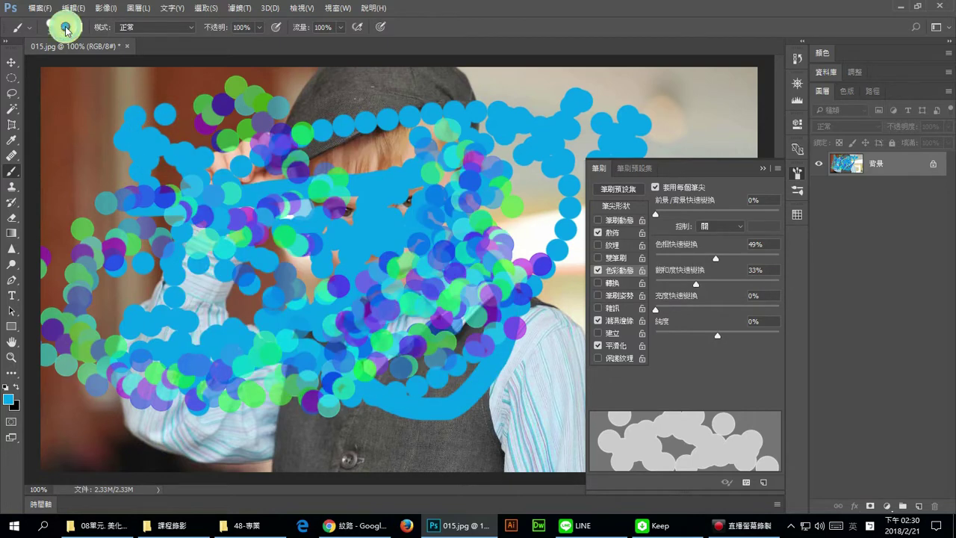
{"action": "left_click", "coordinate": [66, 30]}
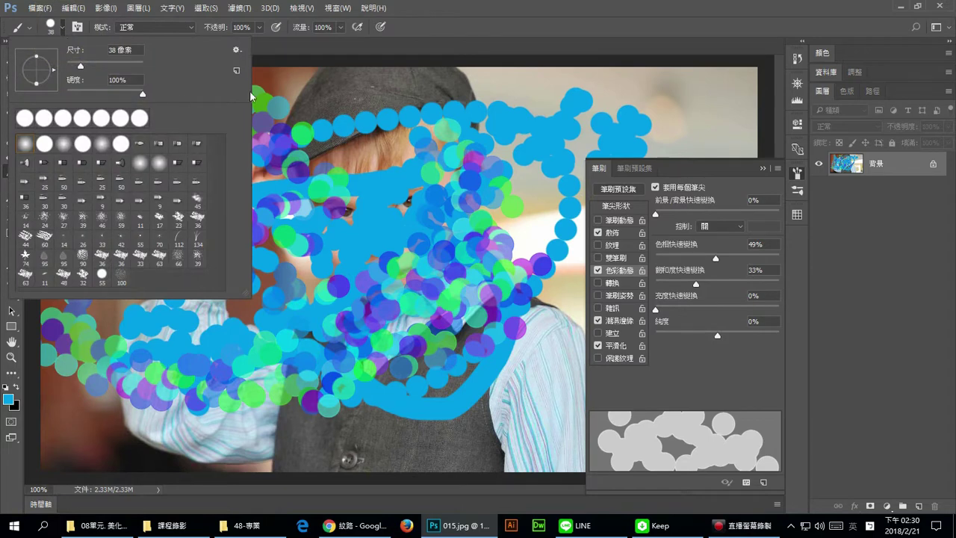
{"action": "left_click", "coordinate": [236, 71]}
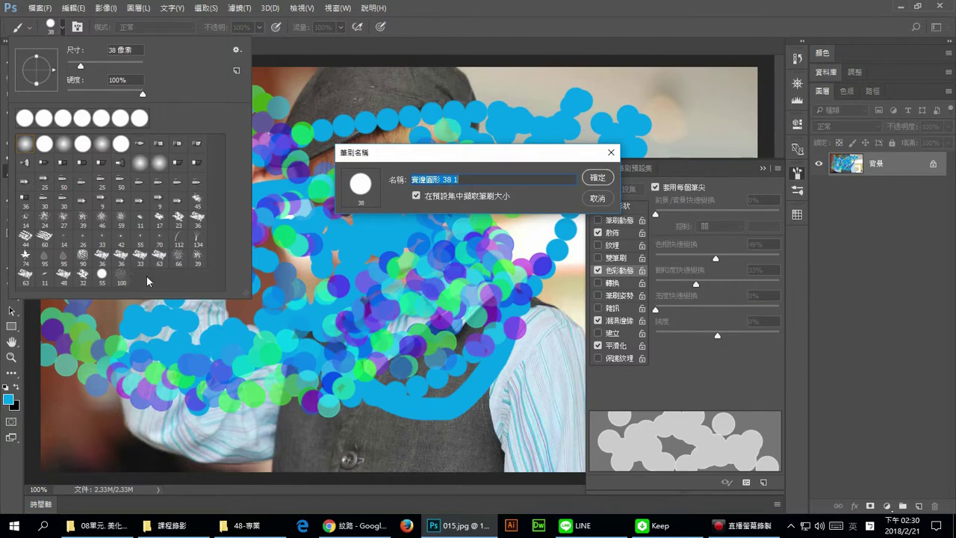
{"action": "left_click", "coordinate": [597, 177]}
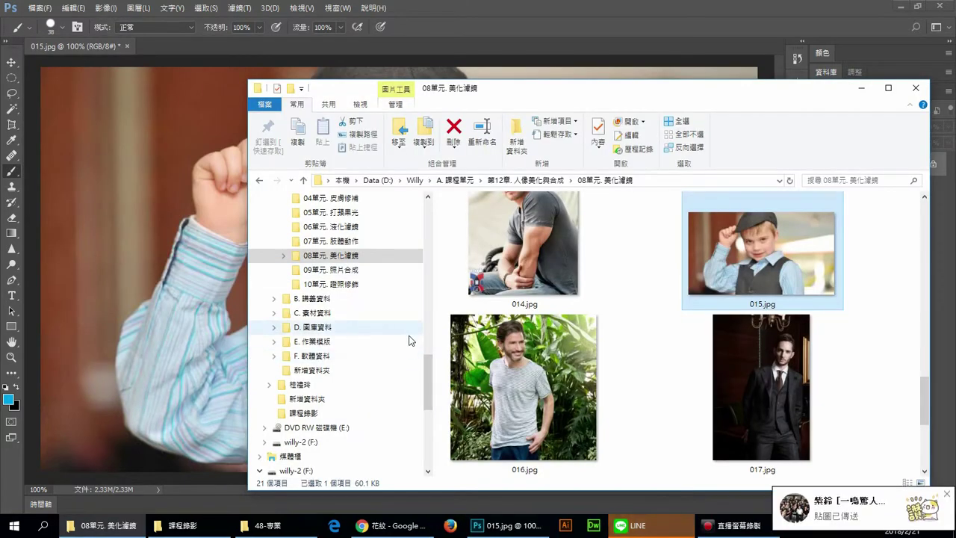
Step: In File Explorer, expand 第04章 and 01單元.筆刷工具 to reach the 取代&加入筆刷 folder
{"action": "mouse_move", "coordinate": [429, 388]}
{"action": "left_mouse_down"}
{"action": "mouse_move", "coordinate": [443, 328]}
{"action": "mouse_move", "coordinate": [442, 337]}
{"action": "left_mouse_up"}
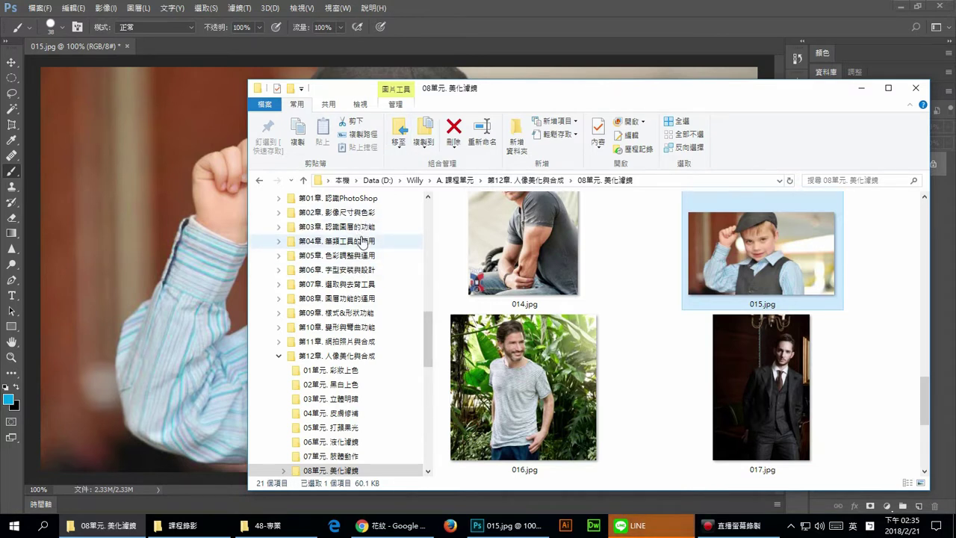
{"action": "left_click", "coordinate": [281, 242]}
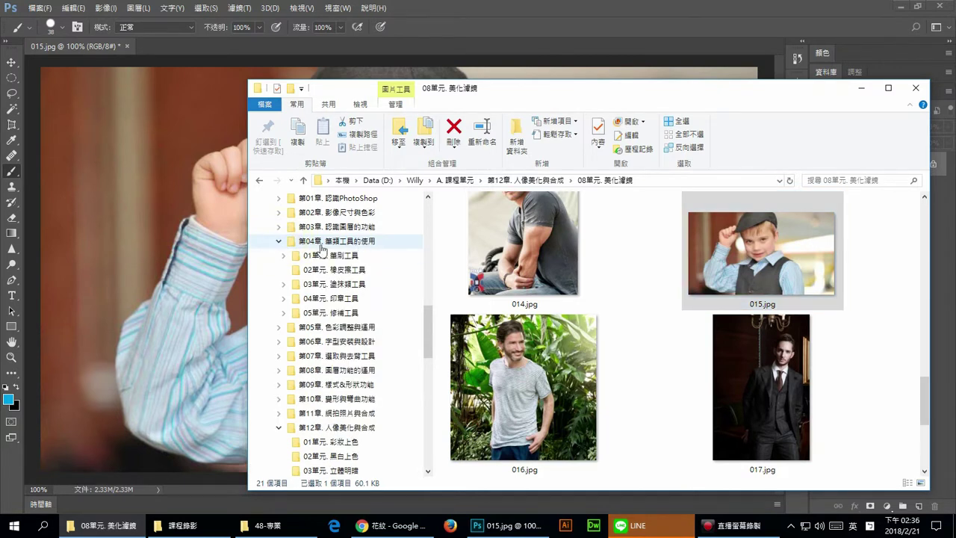
{"action": "left_click", "coordinate": [283, 256]}
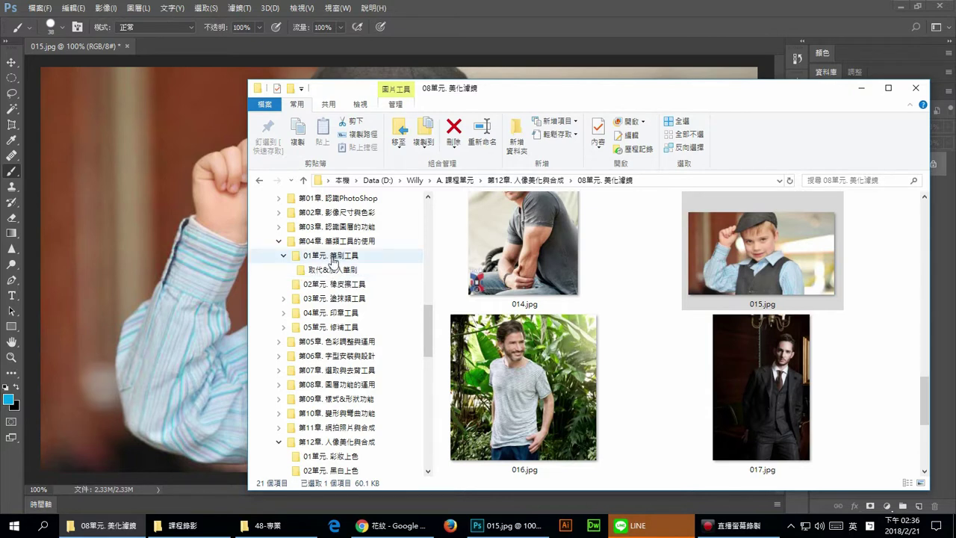
Step: Return to Photoshop with the boy photo cleared of all painted strokes
{"action": "left_click", "coordinate": [555, 15]}
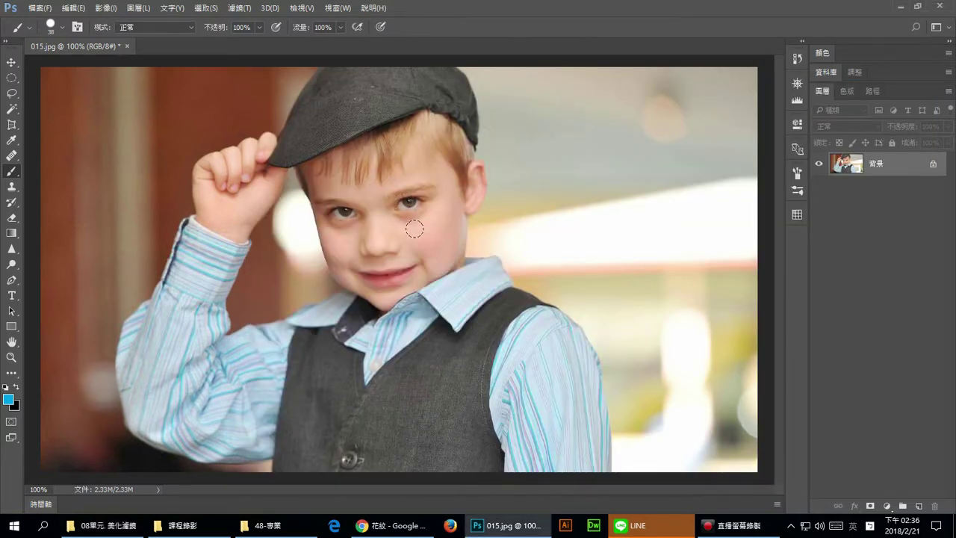
{"action": "left_click", "coordinate": [10, 174]}
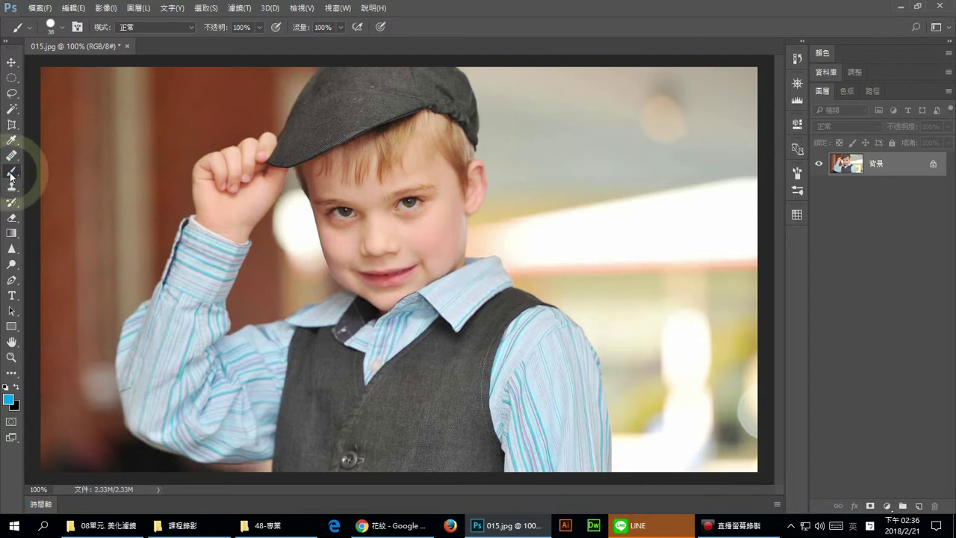
{"action": "left_click", "coordinate": [10, 174]}
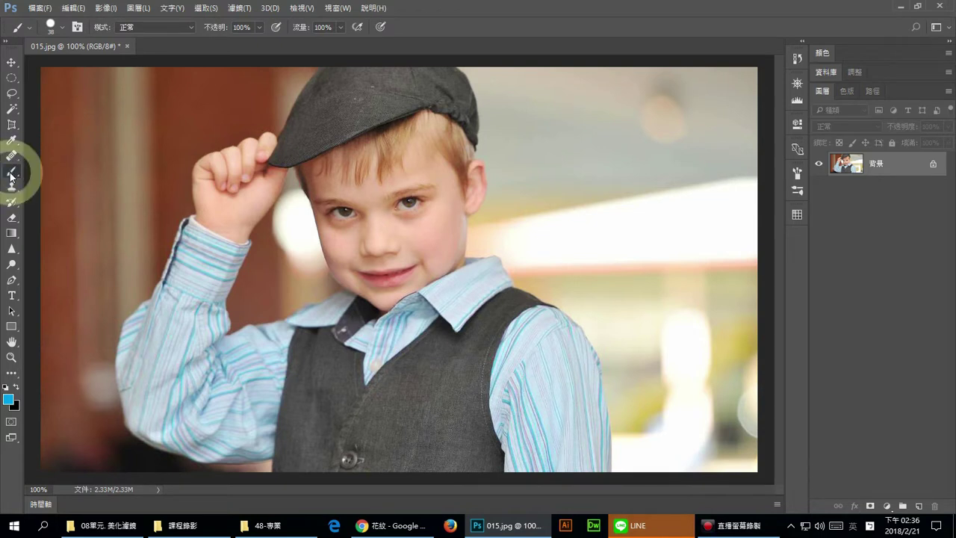
Step: Show the Brush Preset picker on the canvas and its gear options menu
{"action": "right_click", "coordinate": [248, 118]}
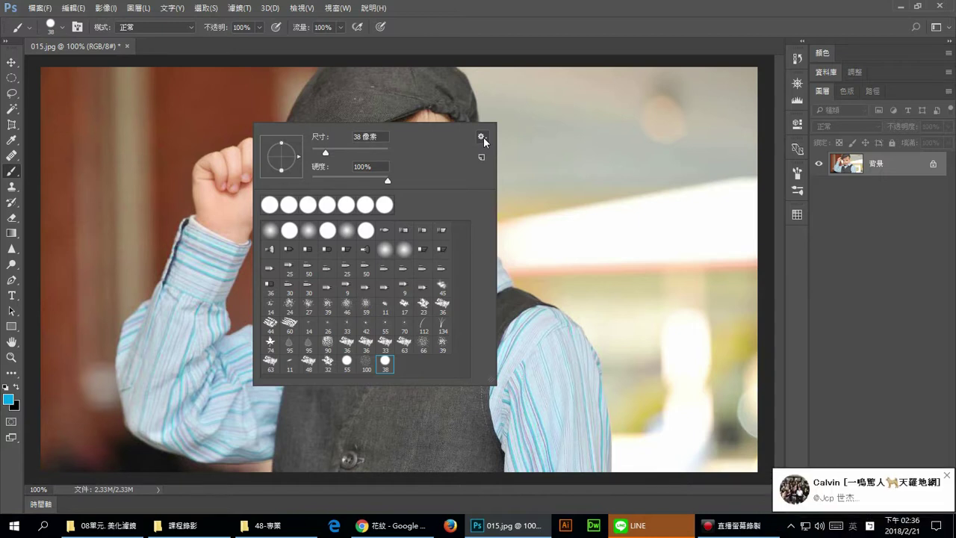
{"action": "left_click", "coordinate": [482, 137]}
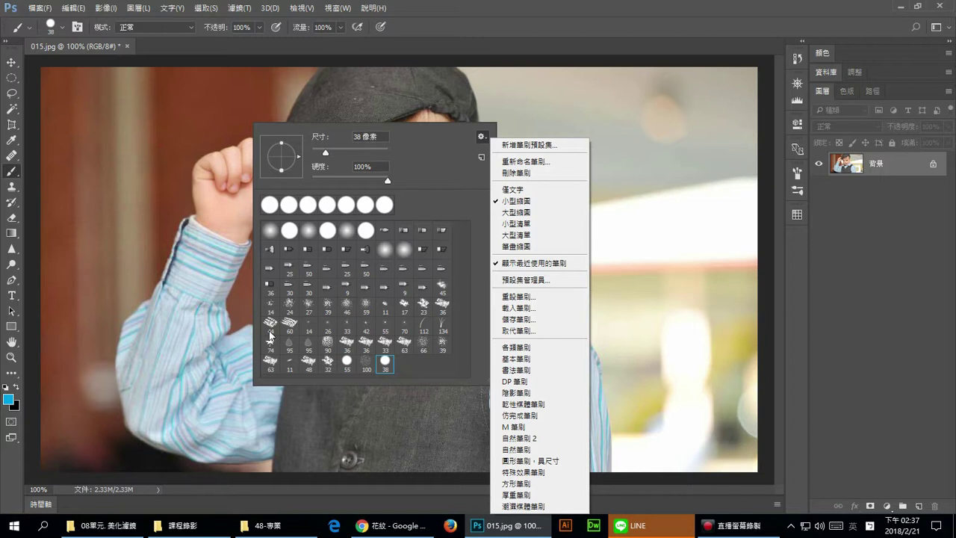
Step: Choose Load Brushes and browse D: > A. 課程單元 > 第04章 > 01單元.筆刷工具 > 取代&加入筆刷
{"action": "left_click", "coordinate": [538, 309]}
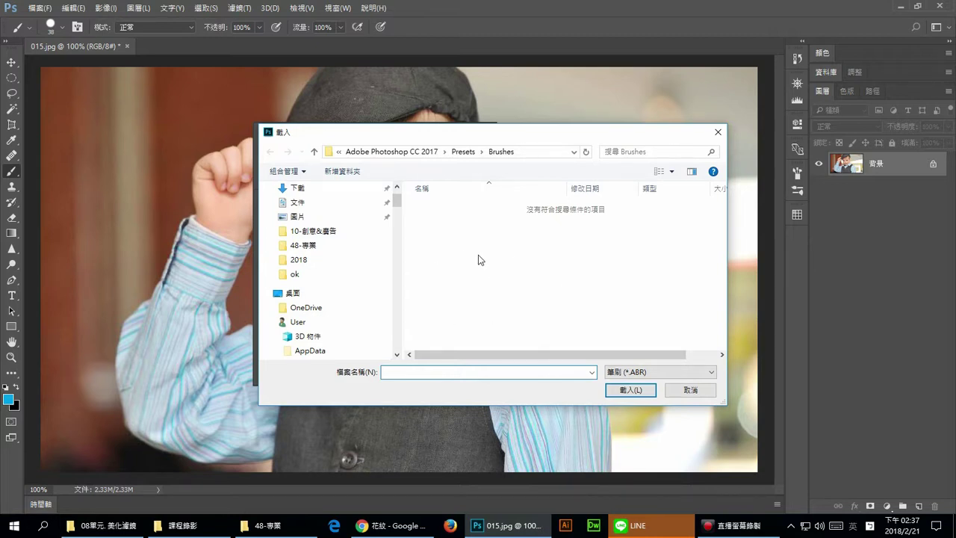
{"action": "left_click_drag", "start_coordinate": [396, 197], "coordinate": [401, 336]}
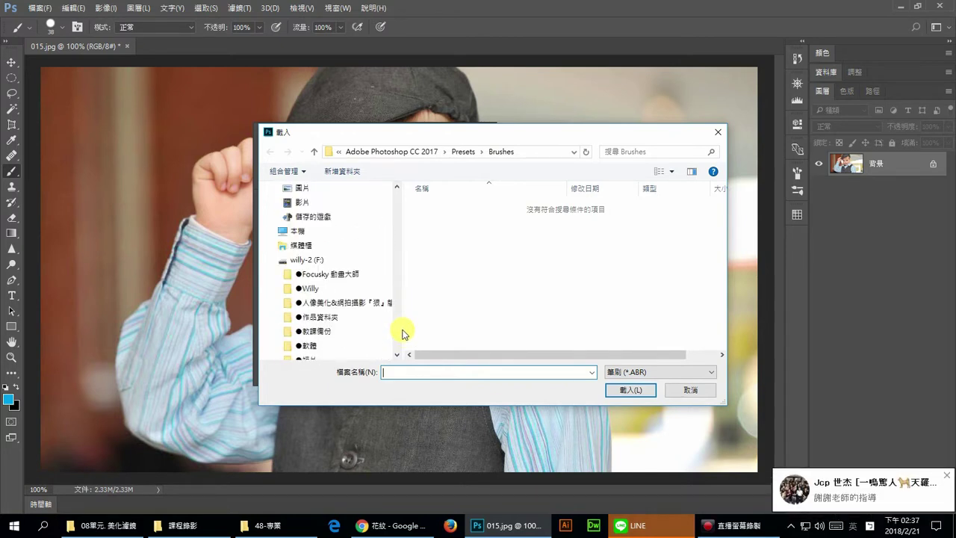
{"action": "left_click", "coordinate": [272, 231]}
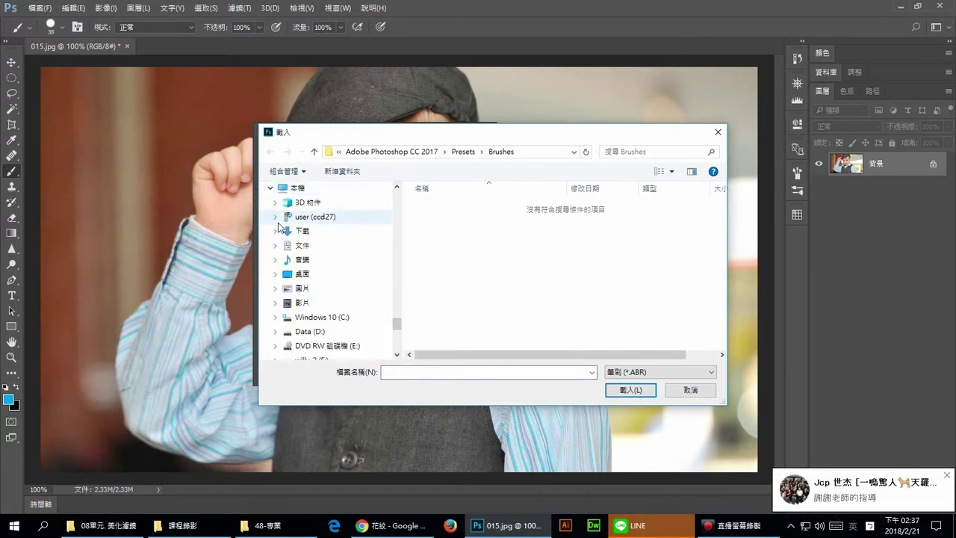
{"action": "scroll", "coordinate": [278, 225], "scroll_direction": "down", "scroll_amount": 1}
{"action": "left_click", "coordinate": [275, 289]}
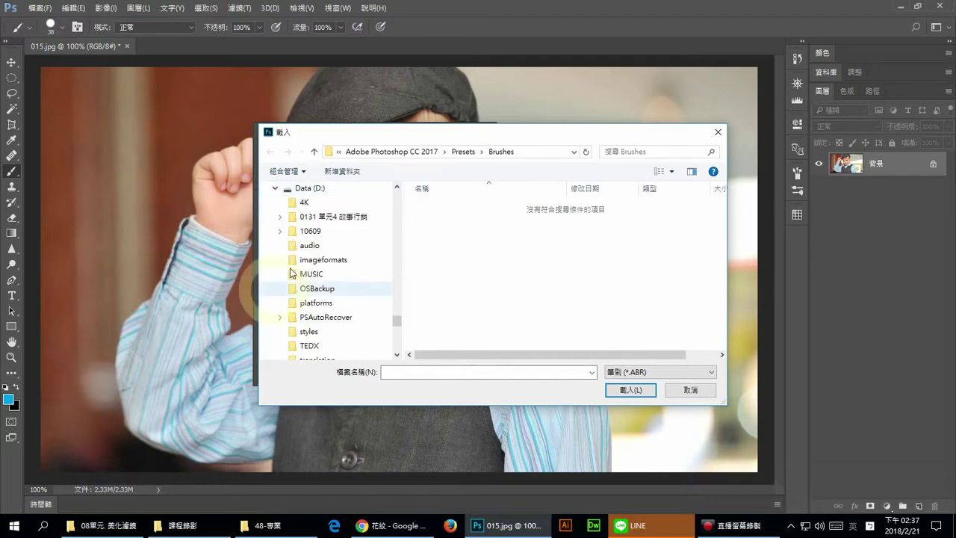
{"action": "scroll", "coordinate": [309, 250], "scroll_direction": "down", "scroll_amount": 1}
{"action": "scroll", "coordinate": [313, 259], "scroll_direction": "down", "scroll_amount": 2}
{"action": "scroll", "coordinate": [314, 259], "scroll_direction": "up", "scroll_amount": 1}
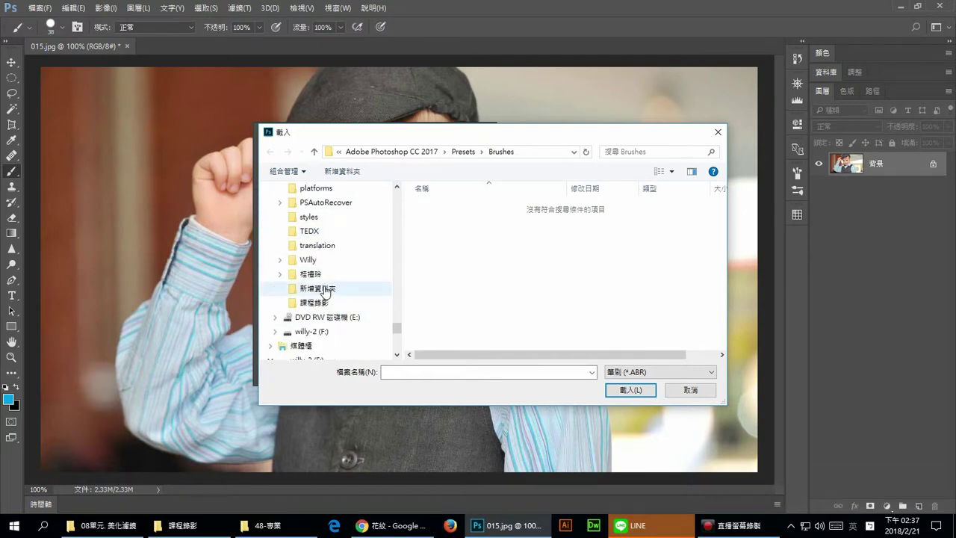
{"action": "left_click", "coordinate": [281, 259]}
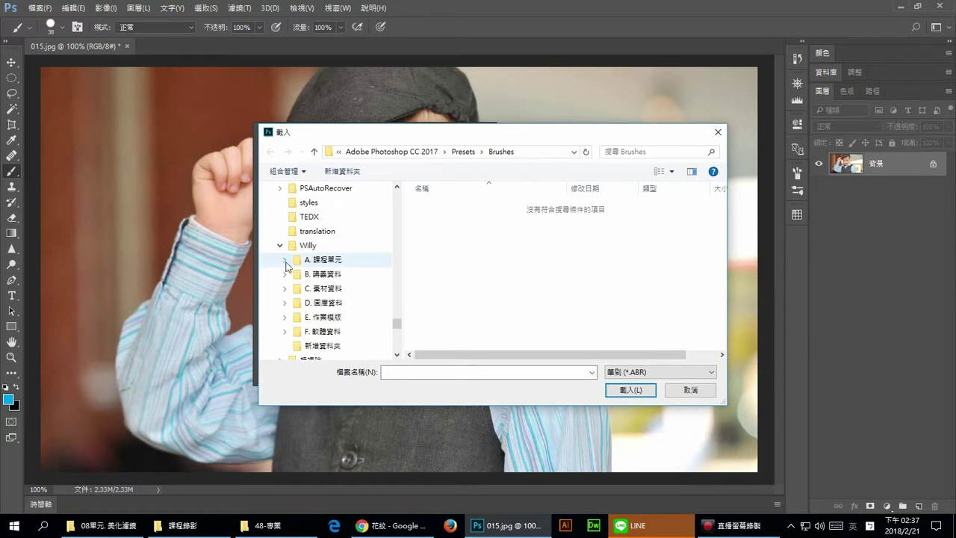
{"action": "left_click", "coordinate": [285, 259]}
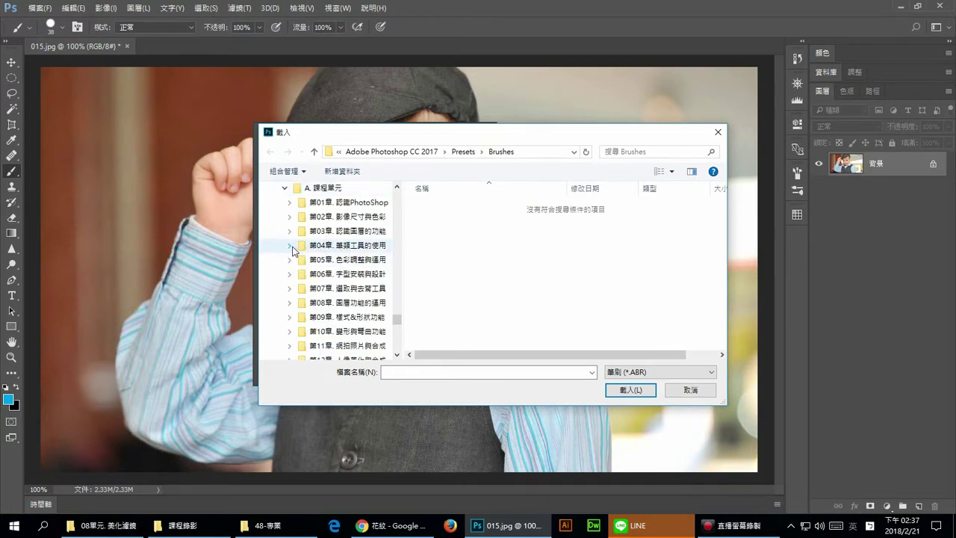
{"action": "left_click", "coordinate": [290, 245]}
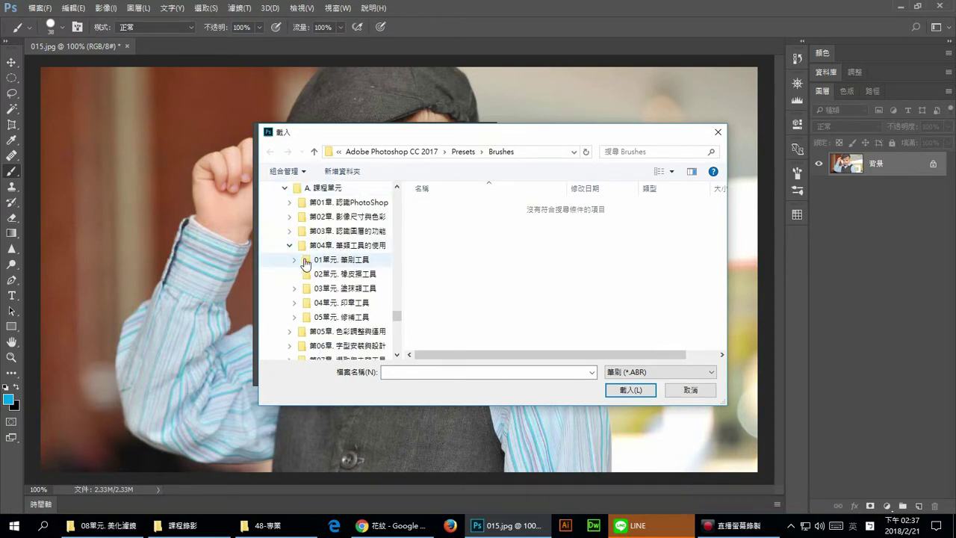
{"action": "left_click", "coordinate": [295, 260]}
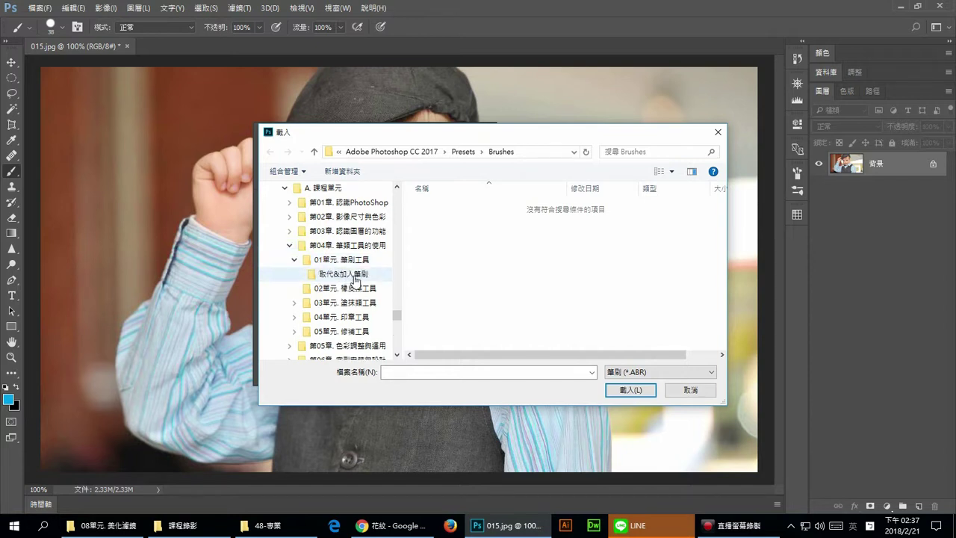
{"action": "left_click", "coordinate": [355, 277]}
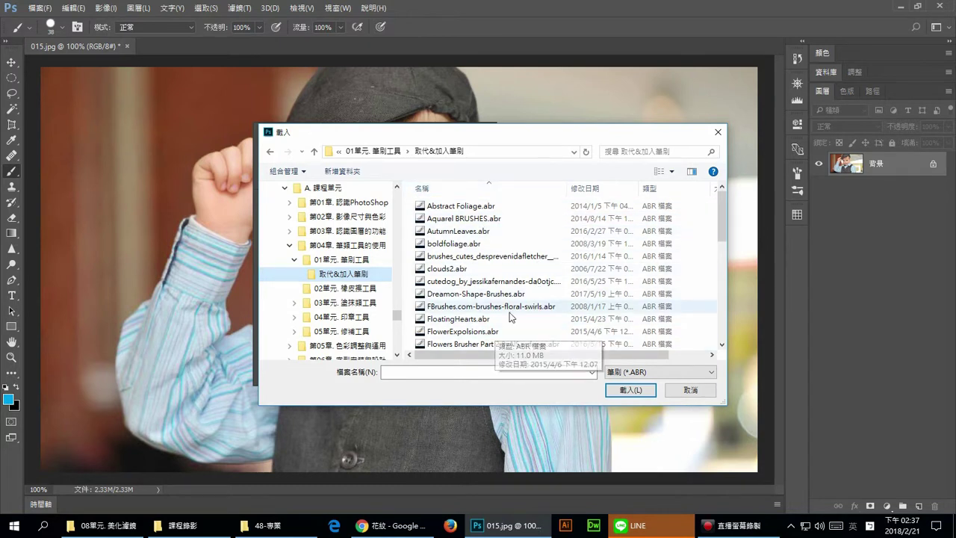
Step: Switch the file list to names-only view and load Flowery Ornaments.abr
{"action": "left_click", "coordinate": [671, 171]}
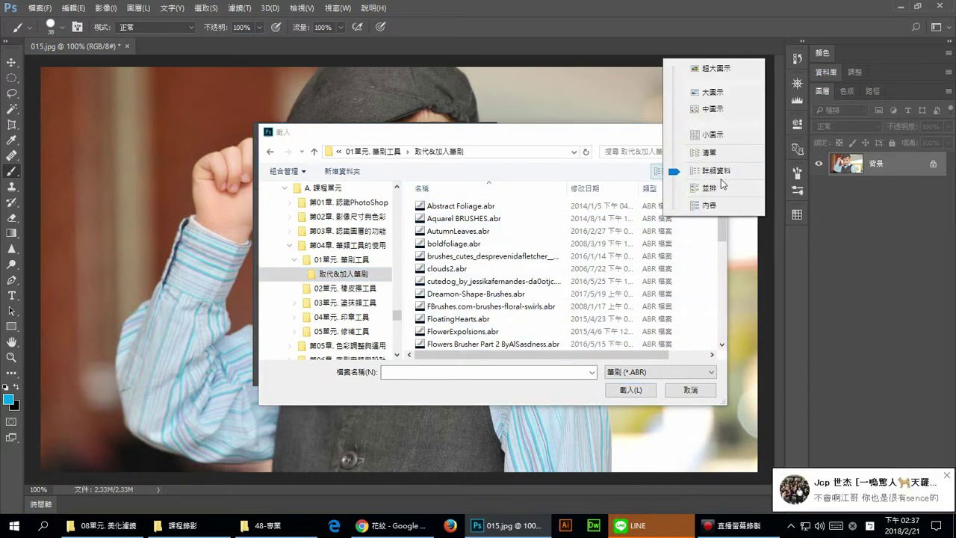
{"action": "left_click", "coordinate": [709, 152]}
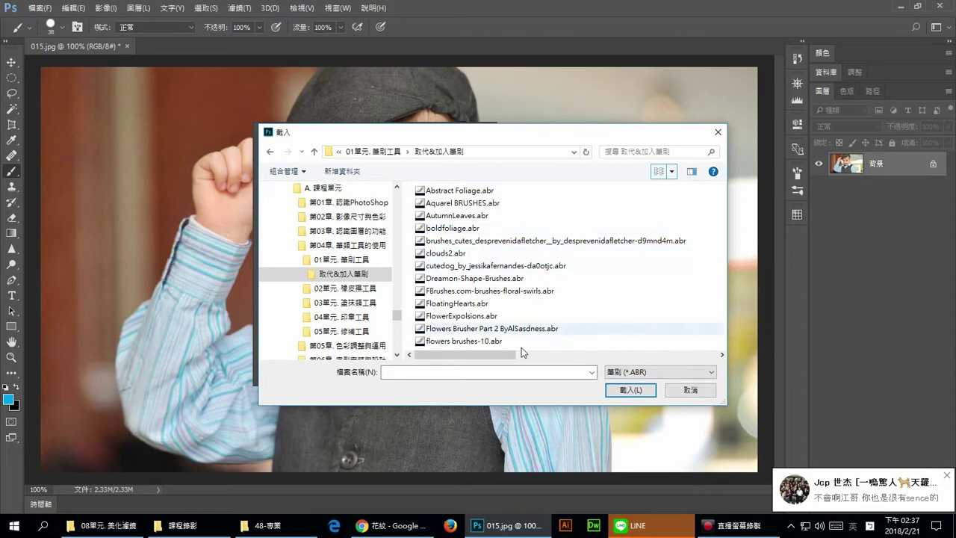
{"action": "left_click_drag", "start_coordinate": [473, 354], "coordinate": [566, 352]}
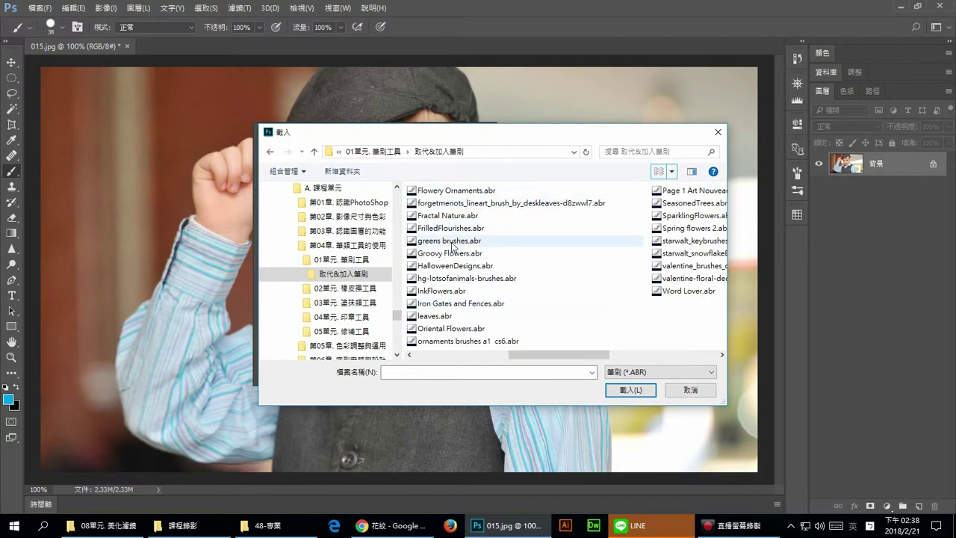
{"action": "left_click", "coordinate": [427, 192]}
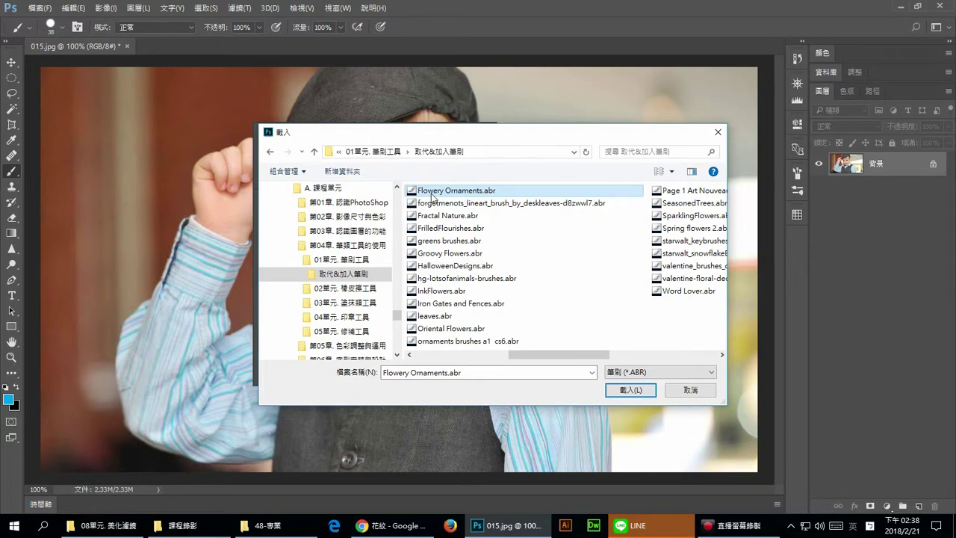
{"action": "left_click", "coordinate": [639, 392]}
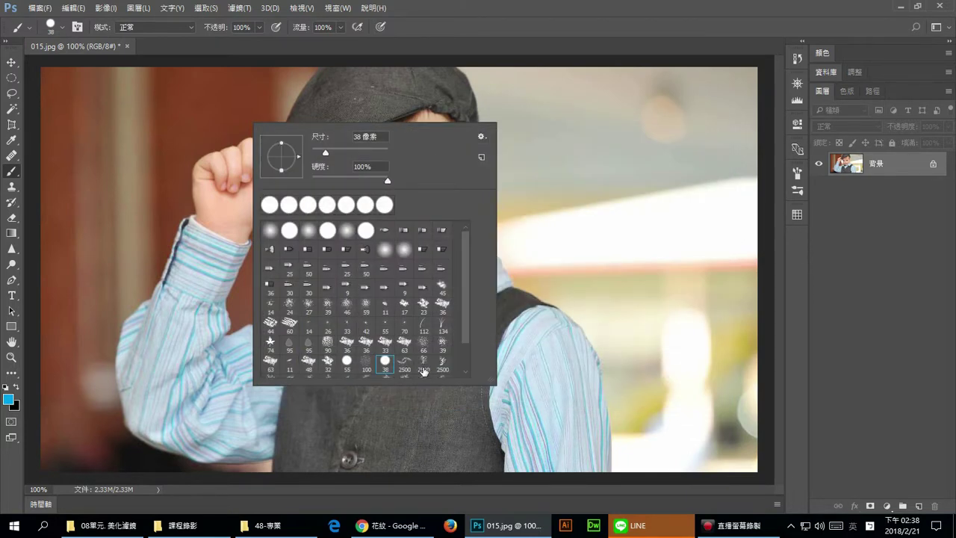
Step: Stamp a 2500 px Flowery Ornaments brush, then undo the oversized stamp
{"action": "left_click_drag", "start_coordinate": [466, 249], "coordinate": [463, 319]}
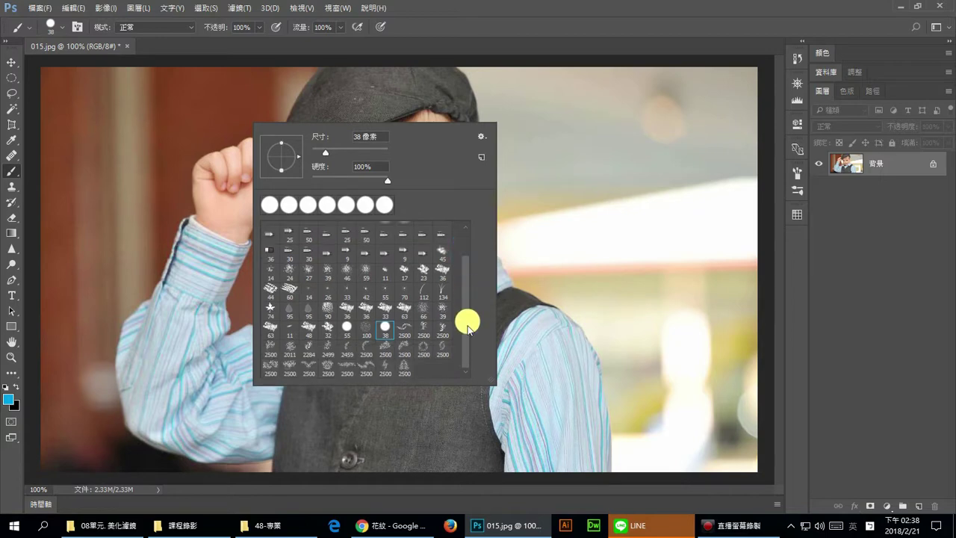
{"action": "left_click", "coordinate": [423, 348]}
{"action": "left_click", "coordinate": [597, 216]}
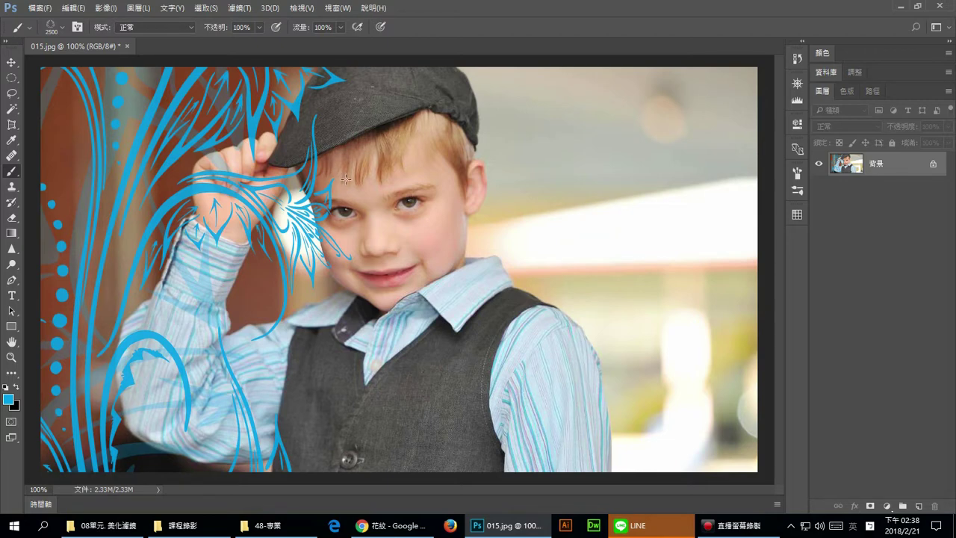
{"action": "key", "text": "ctrl+z"}
Step: Shrink the ornament brush to 500 px and stamp it right of the boy's head
{"action": "right_click", "coordinate": [381, 155]}
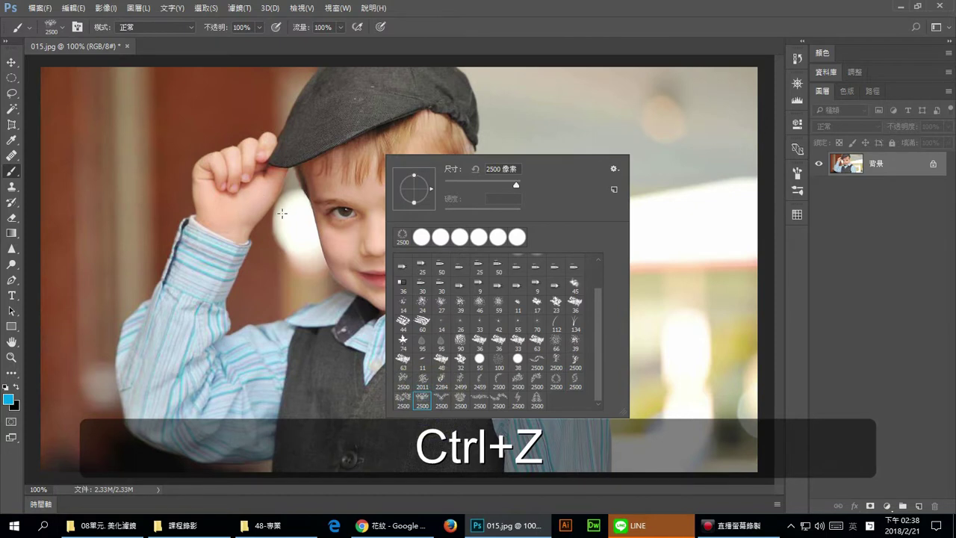
{"action": "right_click", "coordinate": [317, 232], "text": "alt"}
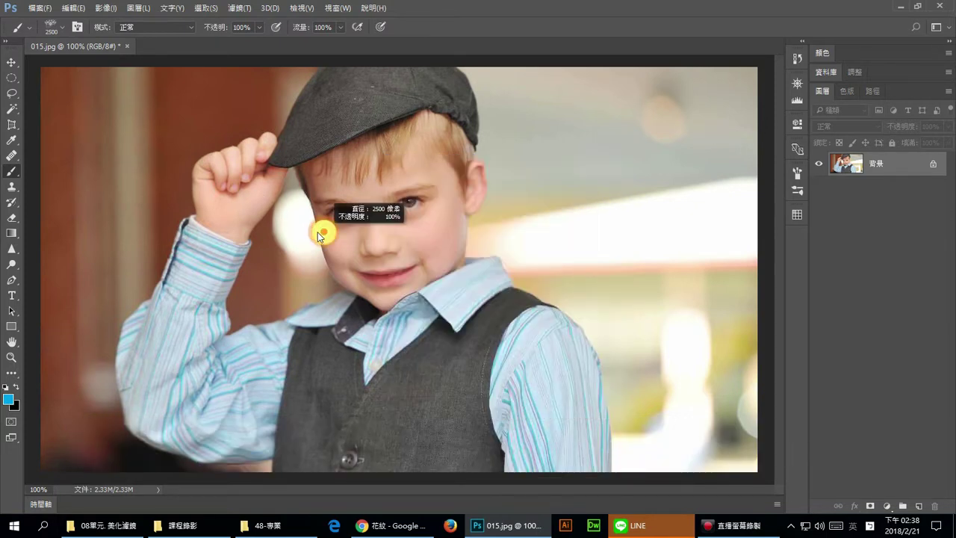
{"action": "mouse_move", "coordinate": [240, 236]}
{"action": "left_mouse_down"}
{"action": "mouse_move", "coordinate": [497, 242]}
{"action": "mouse_move", "coordinate": [363, 246]}
{"action": "left_mouse_up"}
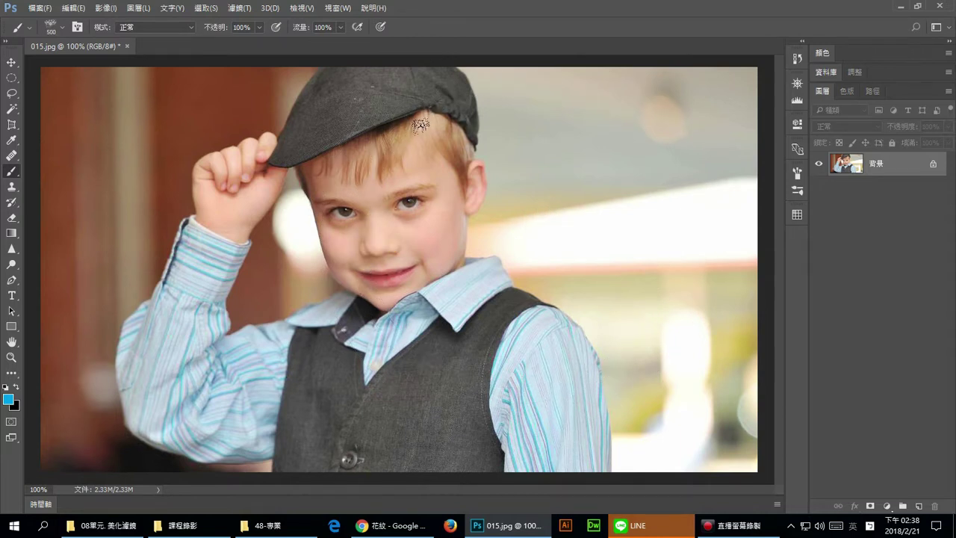
{"action": "left_click", "coordinate": [592, 215]}
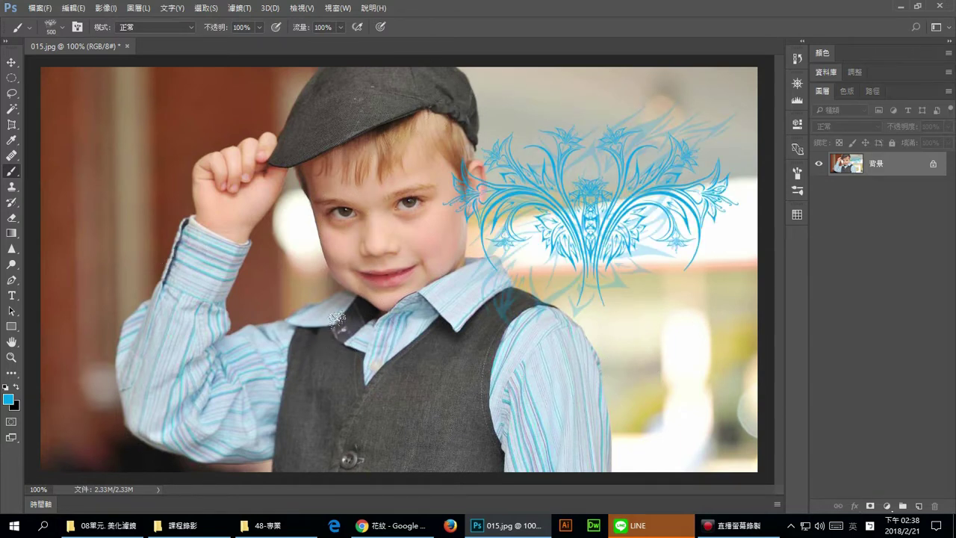
{"action": "right_click", "coordinate": [385, 197]}
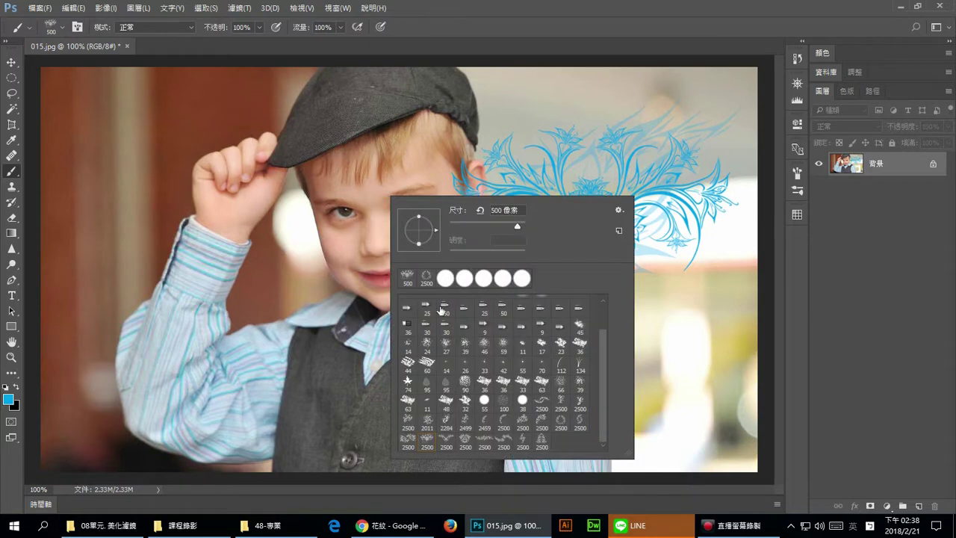
Step: Load the cute brushes .abr set into the brush presets
{"action": "left_click", "coordinate": [618, 211]}
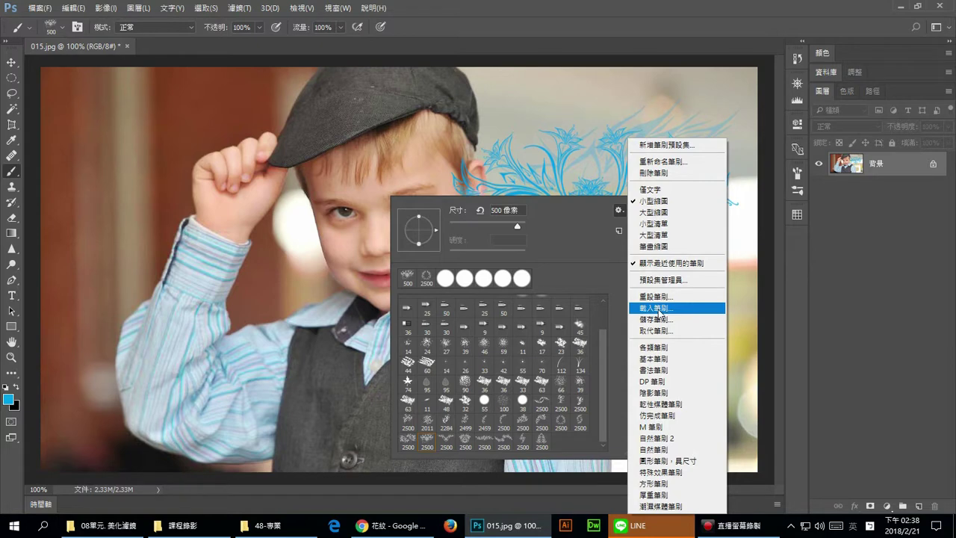
{"action": "left_click", "coordinate": [658, 309]}
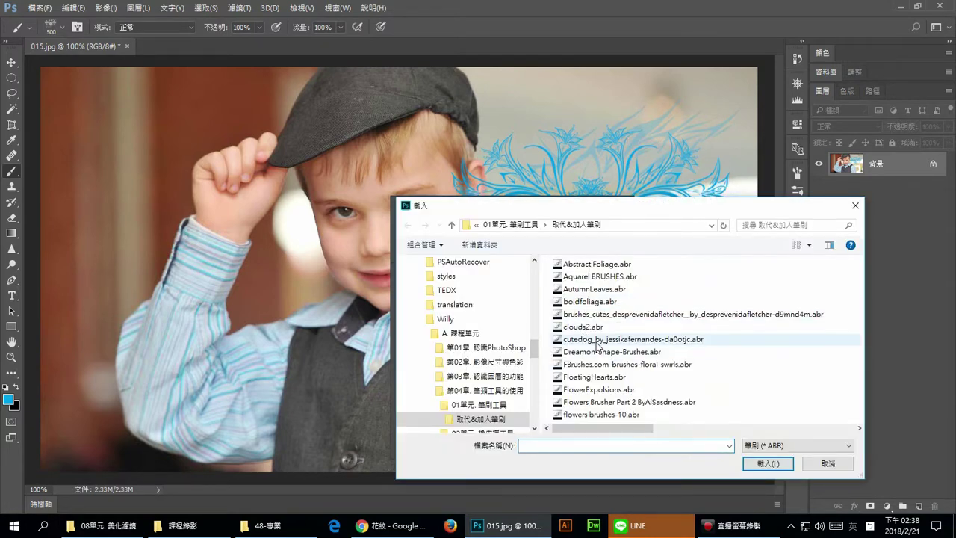
{"action": "left_click", "coordinate": [663, 314]}
{"action": "left_click", "coordinate": [768, 463]}
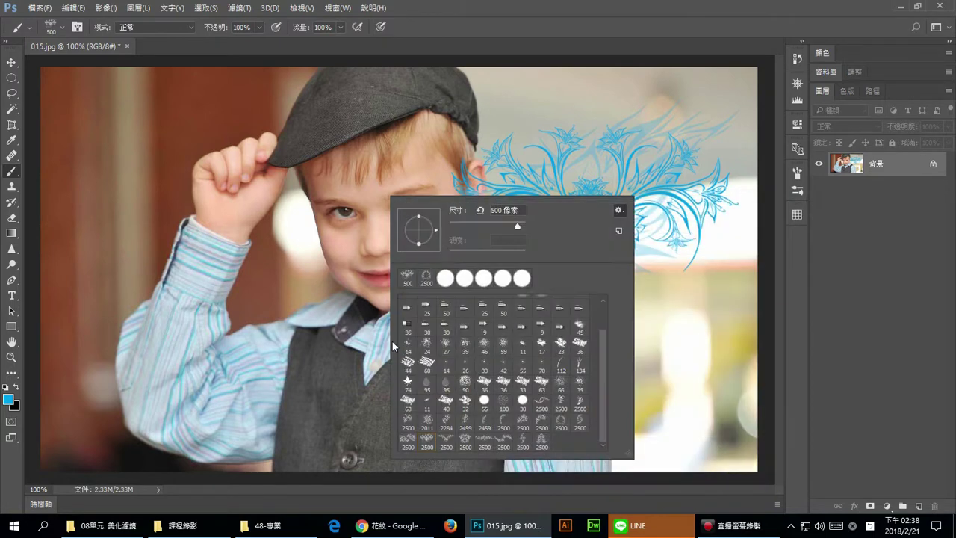
Step: Stamp the 327 px Awesome lettering brush at the photo's upper left
{"action": "left_click_drag", "start_coordinate": [602, 347], "coordinate": [605, 418]}
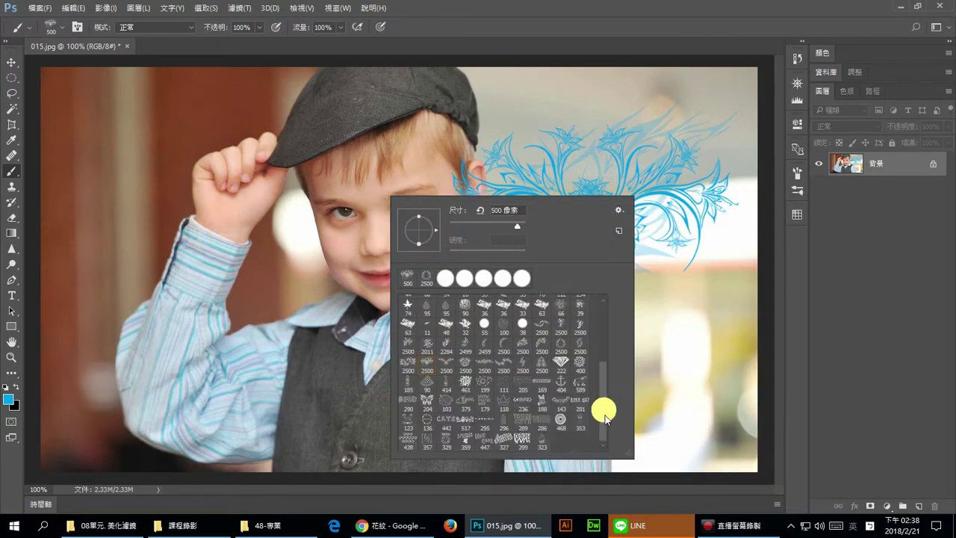
{"action": "left_click", "coordinate": [503, 440]}
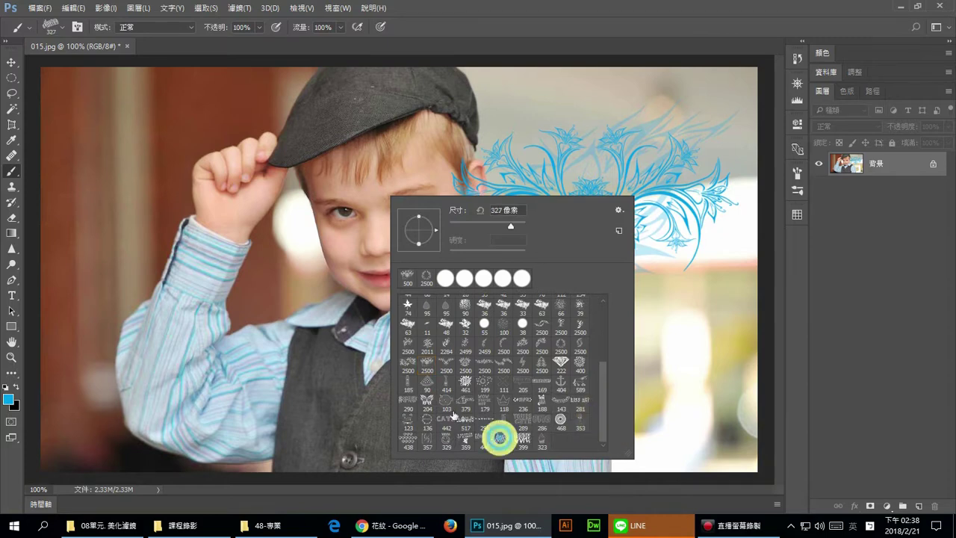
{"action": "left_click", "coordinate": [154, 186]}
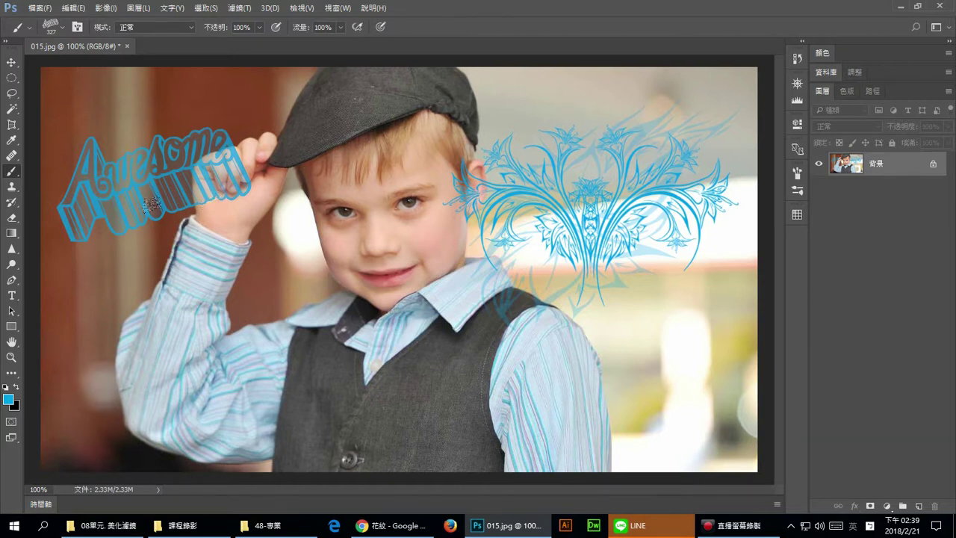
Step: Revert the photo to the original 015.jpg history snapshot, clearing all stamps
{"action": "left_click", "coordinate": [795, 60]}
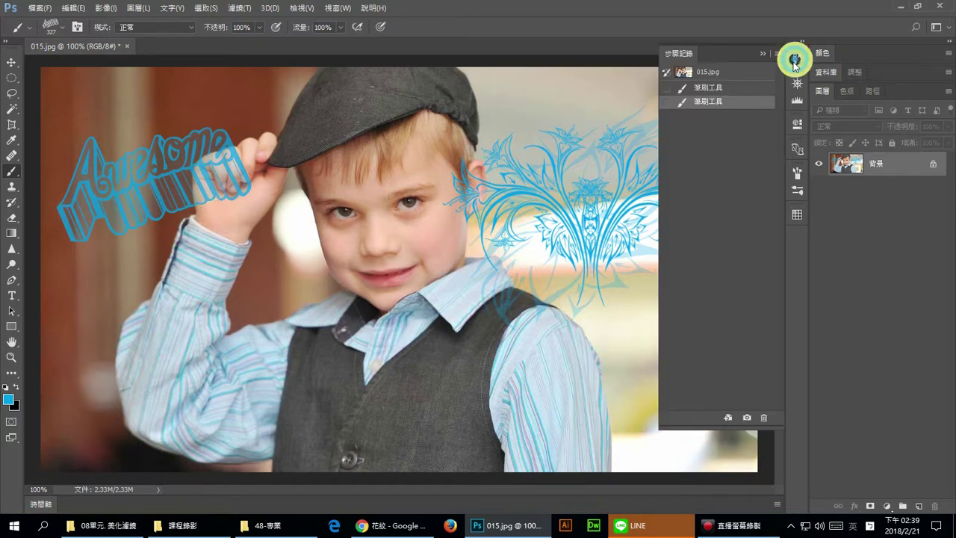
{"action": "left_click", "coordinate": [765, 71]}
{"action": "left_click", "coordinate": [796, 60]}
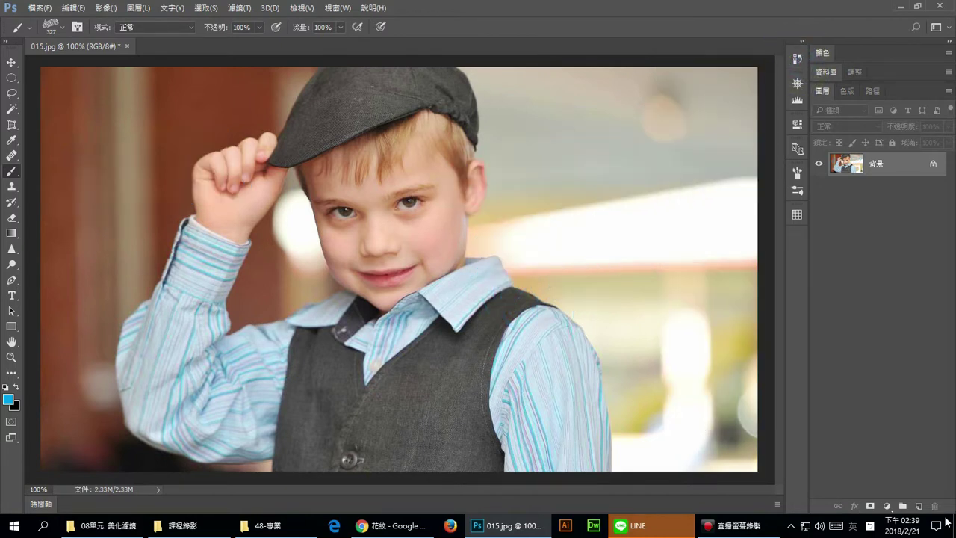
Step: Add a new empty layer and stamp Awesome on it beside the boy's head
{"action": "left_click", "coordinate": [918, 506]}
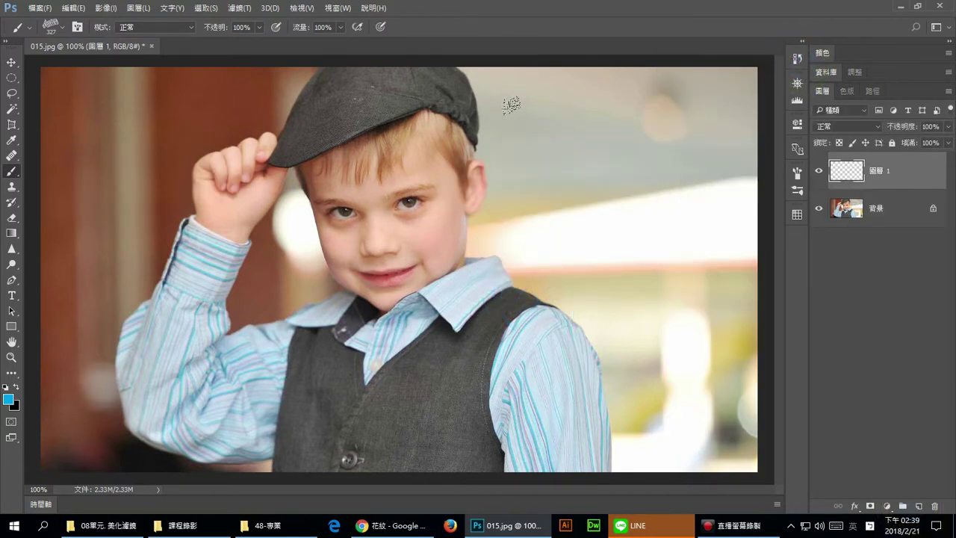
{"action": "left_click", "coordinate": [598, 167]}
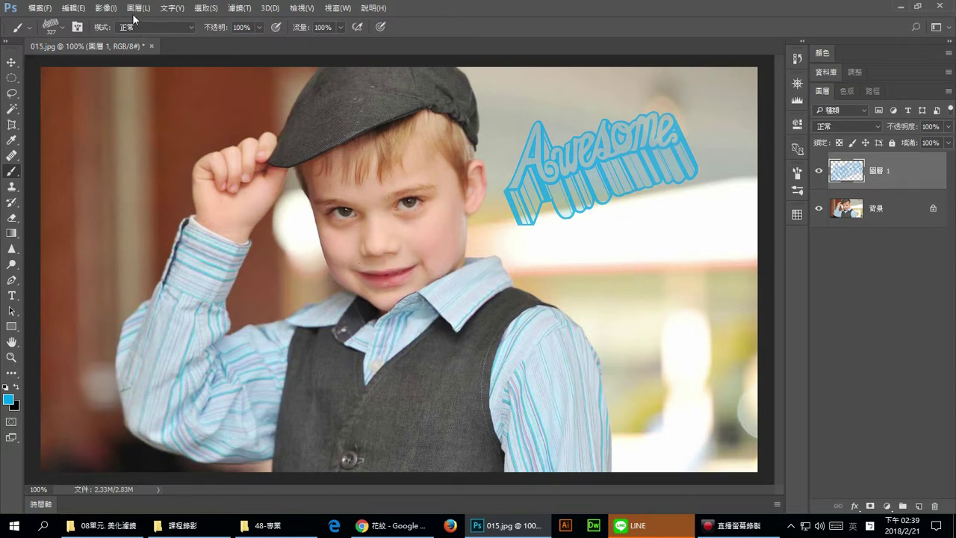
{"action": "left_click", "coordinate": [105, 7]}
{"action": "mouse_move", "coordinate": [114, 37]}
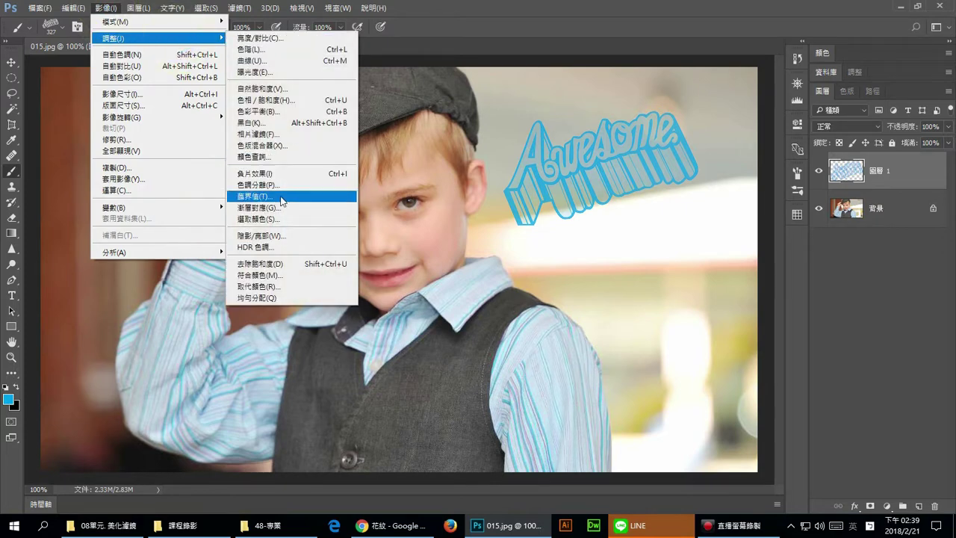
Step: Shift the Awesome lettering's hue by +26 with Hue/Saturation
{"action": "left_click", "coordinate": [313, 100]}
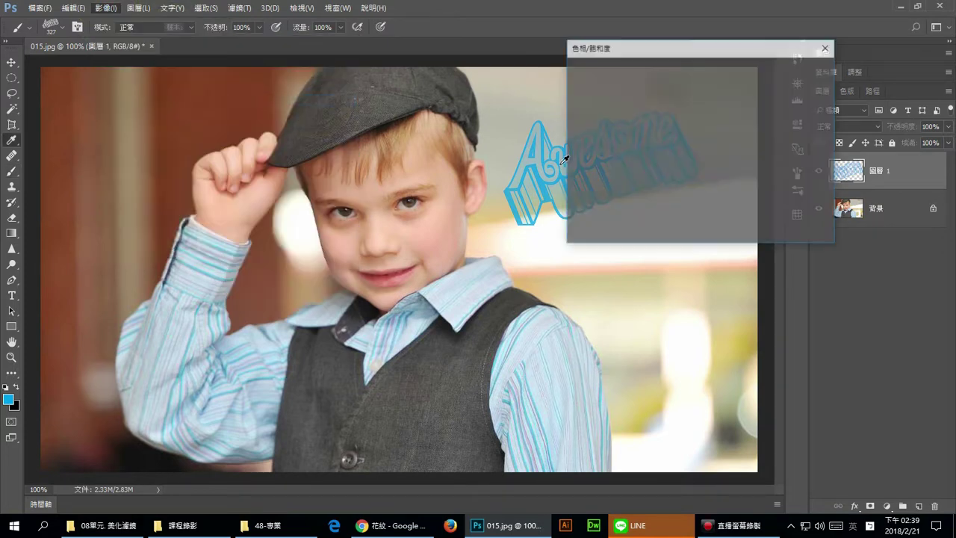
{"action": "left_click_drag", "start_coordinate": [672, 125], "coordinate": [638, 125]}
{"action": "mouse_move", "coordinate": [664, 54]}
{"action": "left_mouse_down"}
{"action": "mouse_move", "coordinate": [866, 111]}
{"action": "mouse_move", "coordinate": [666, 259]}
{"action": "left_mouse_up"}
{"action": "mouse_move", "coordinate": [642, 338]}
{"action": "left_mouse_down"}
{"action": "mouse_move", "coordinate": [704, 336]}
{"action": "mouse_move", "coordinate": [692, 334]}
{"action": "left_mouse_up"}
{"action": "left_click", "coordinate": [813, 279]}
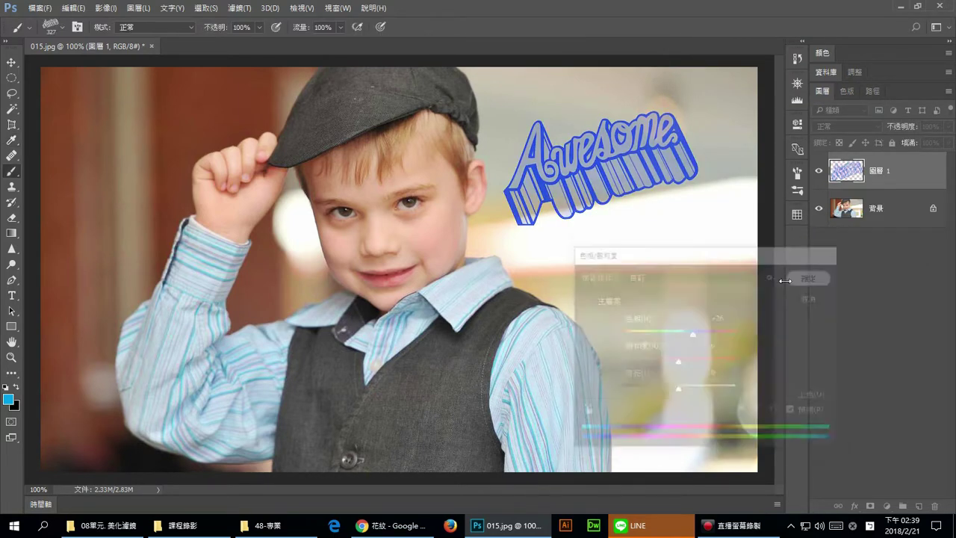
{"action": "left_click", "coordinate": [73, 7]}
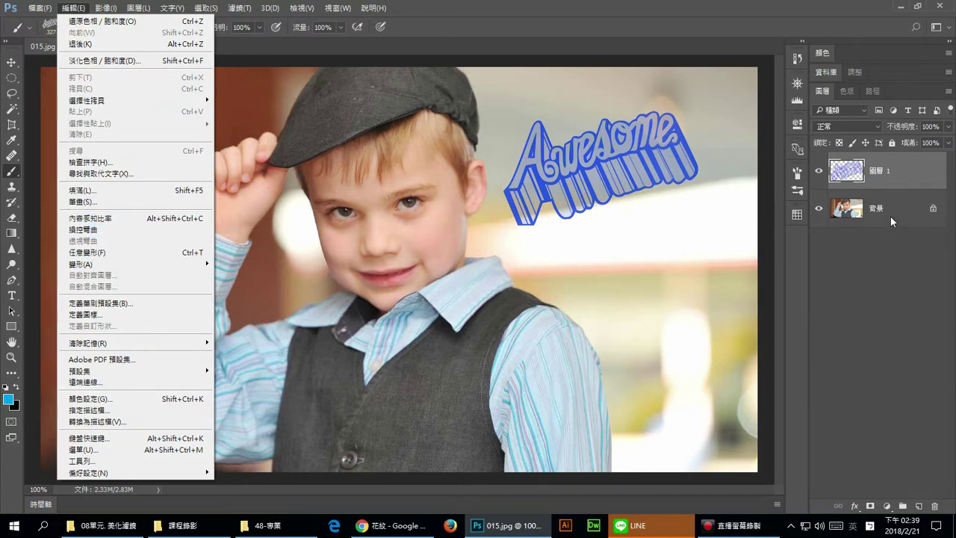
{"action": "left_click", "coordinate": [907, 171]}
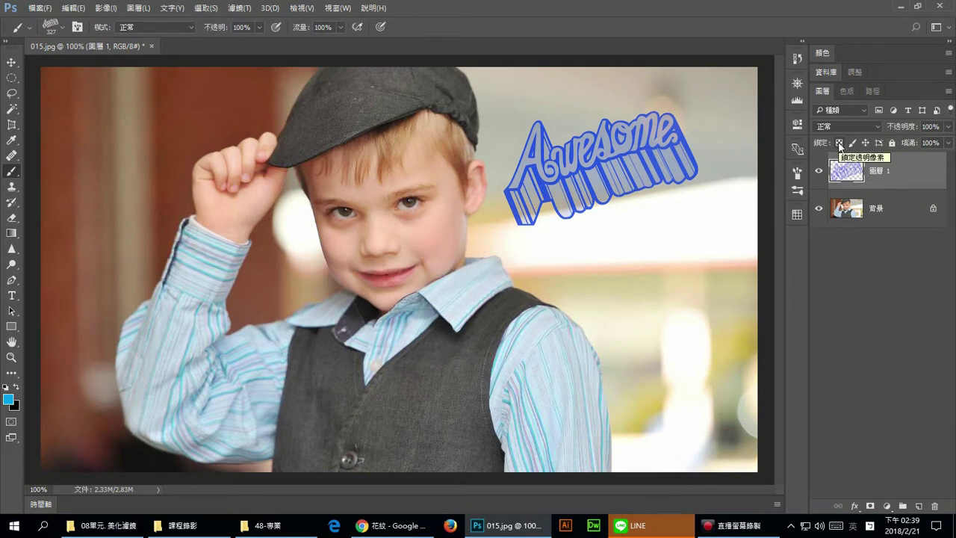
Step: Lock 圖層 1's transparent pixels and select a round brush from the presets
{"action": "left_click", "coordinate": [839, 143]}
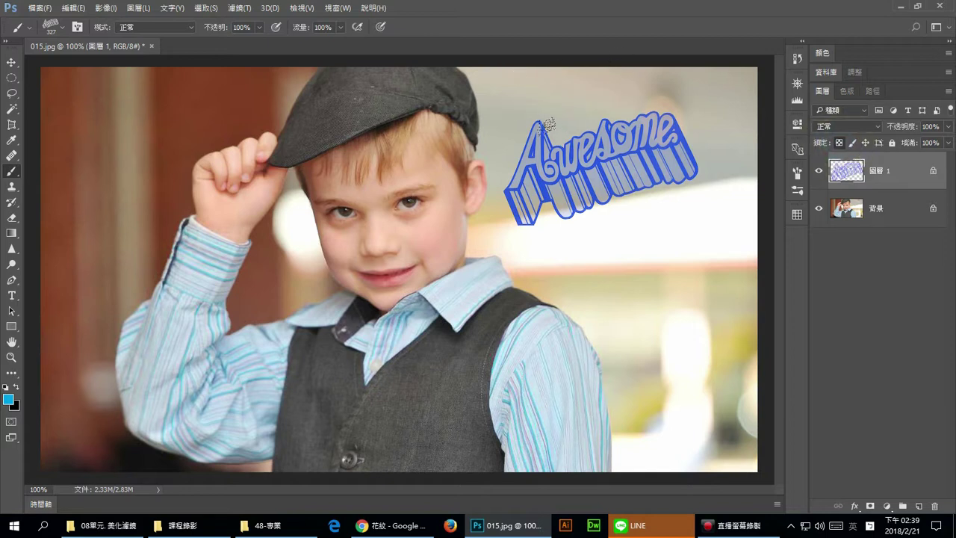
{"action": "left_click", "coordinate": [547, 157]}
{"action": "right_click", "coordinate": [551, 157]}
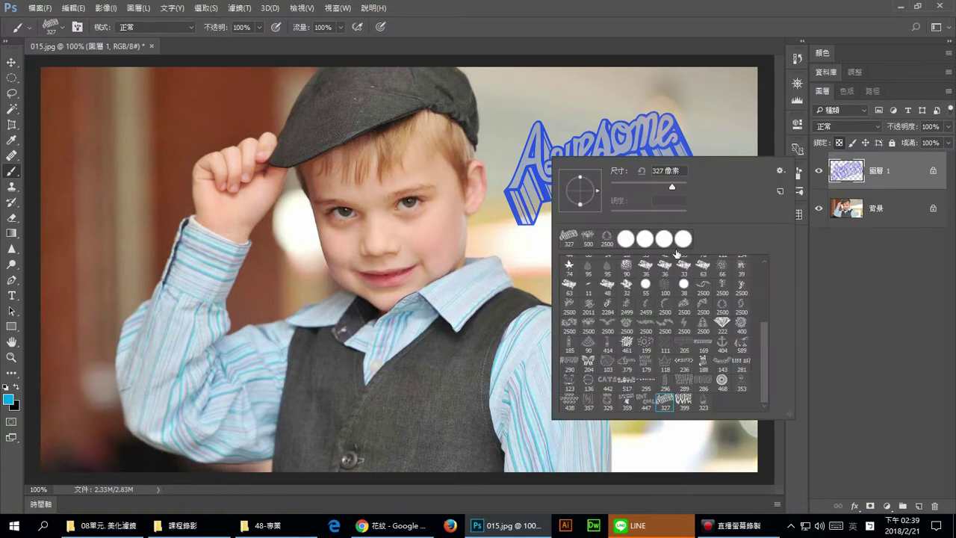
{"action": "scroll", "coordinate": [643, 317], "scroll_direction": "up", "scroll_amount": 2}
{"action": "left_click_drag", "start_coordinate": [765, 337], "coordinate": [763, 263]}
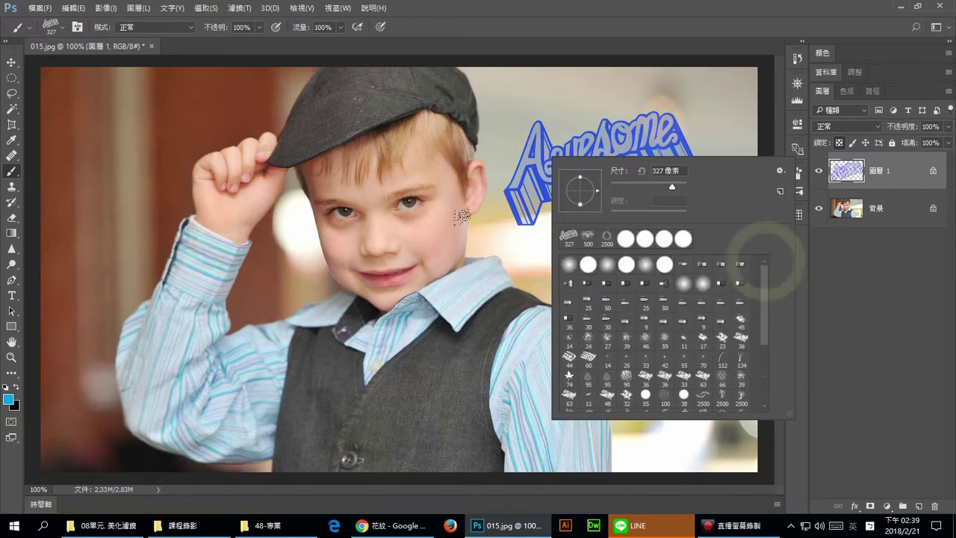
{"action": "double_click", "coordinate": [586, 267]}
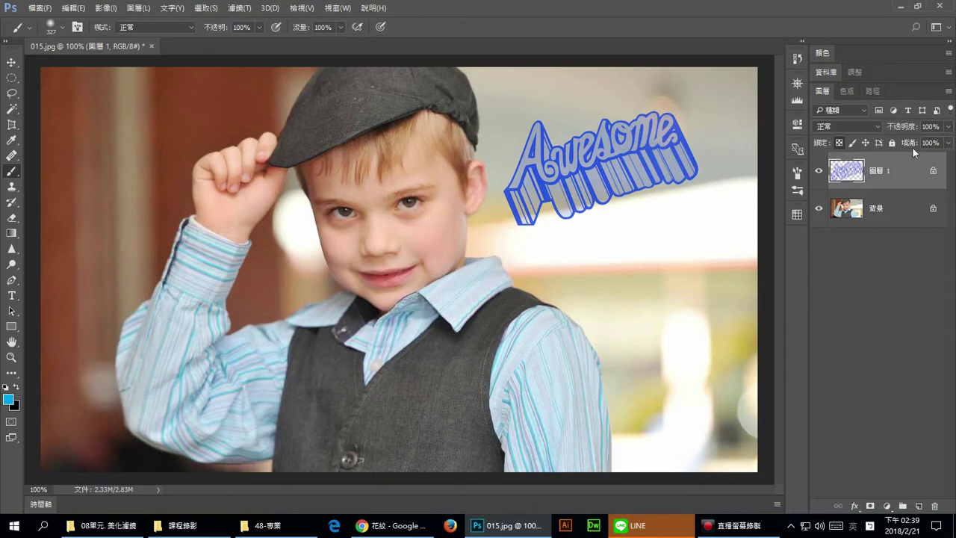
{"action": "left_click", "coordinate": [797, 214]}
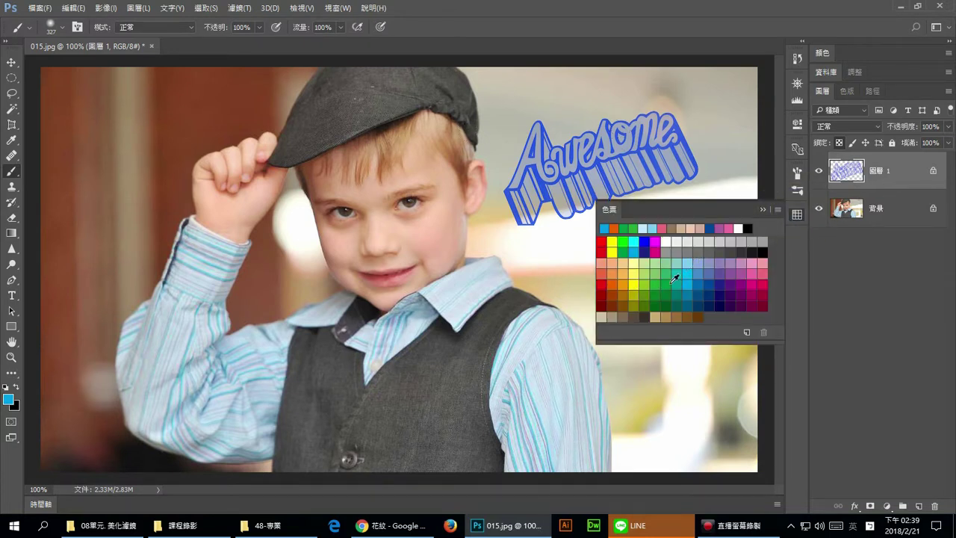
Step: Paint green over the top and orange across the bottom of the Awesome lettering
{"action": "left_click", "coordinate": [669, 281]}
{"action": "left_click_drag", "start_coordinate": [526, 131], "coordinate": [727, 103]}
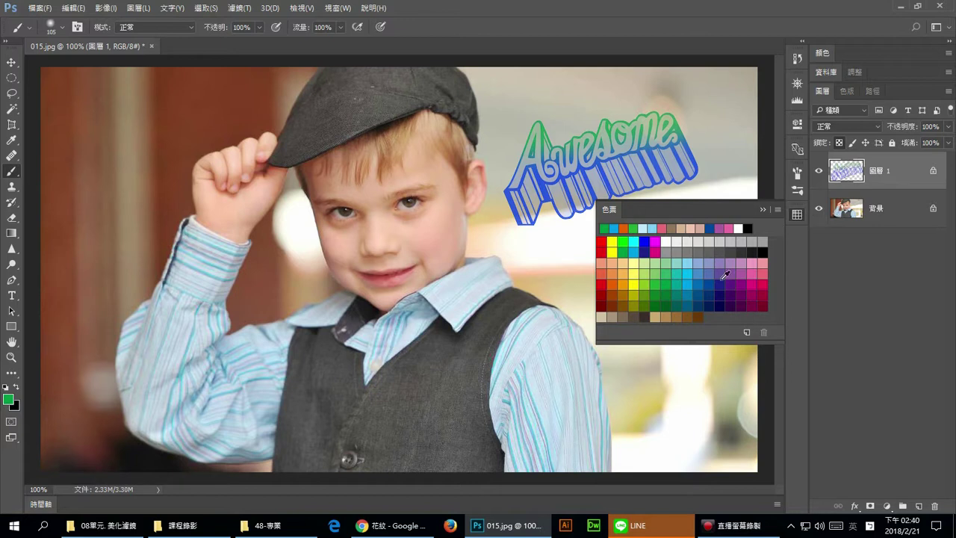
{"action": "left_click", "coordinate": [613, 284]}
{"action": "left_click_drag", "start_coordinate": [504, 218], "coordinate": [694, 175]}
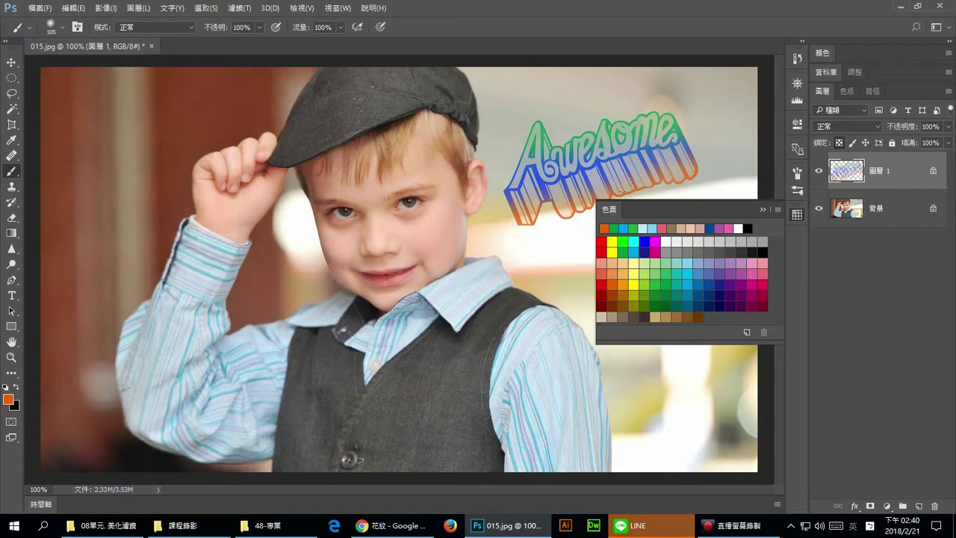
{"action": "left_click", "coordinate": [797, 214]}
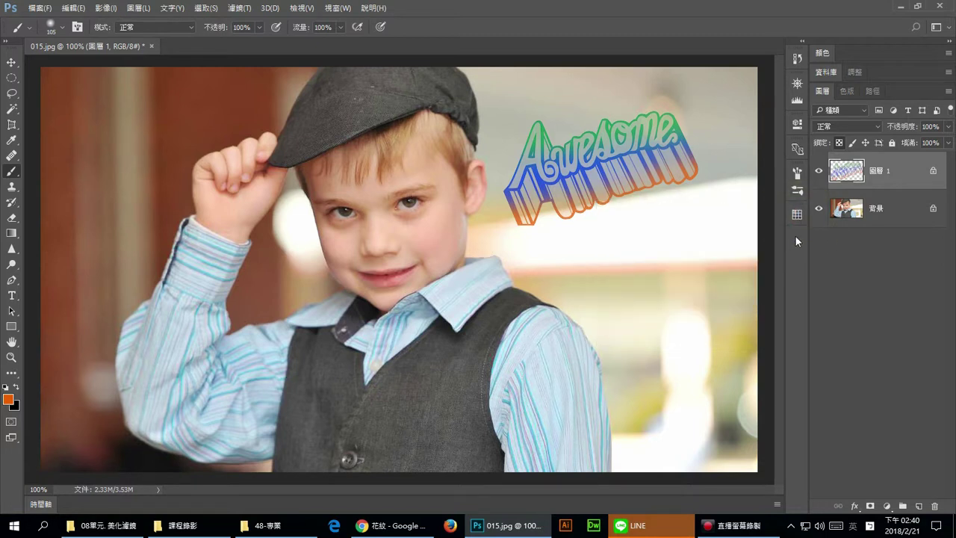
Step: Select the Gradient tool and browse the gradient presets, cancelling a gradient file load
{"action": "left_click", "coordinate": [12, 236]}
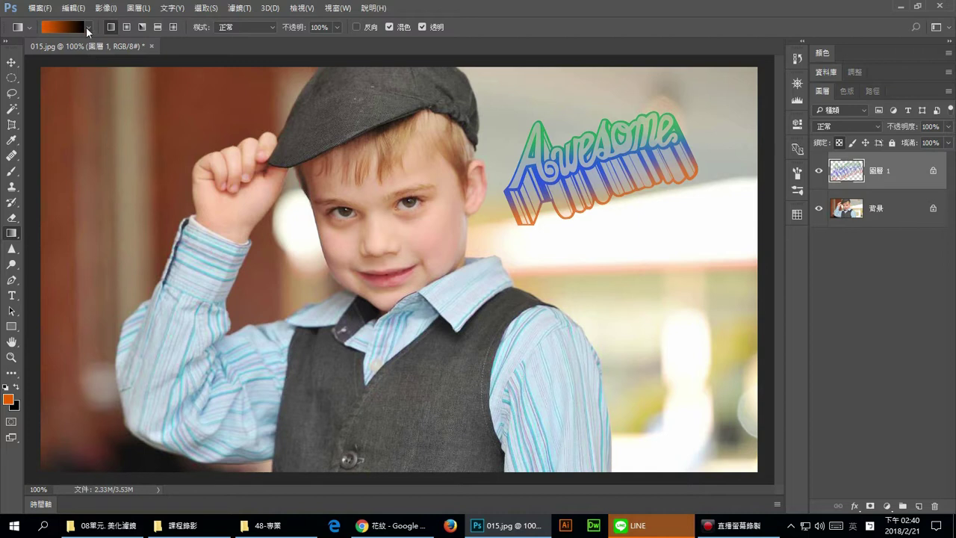
{"action": "left_click", "coordinate": [87, 28]}
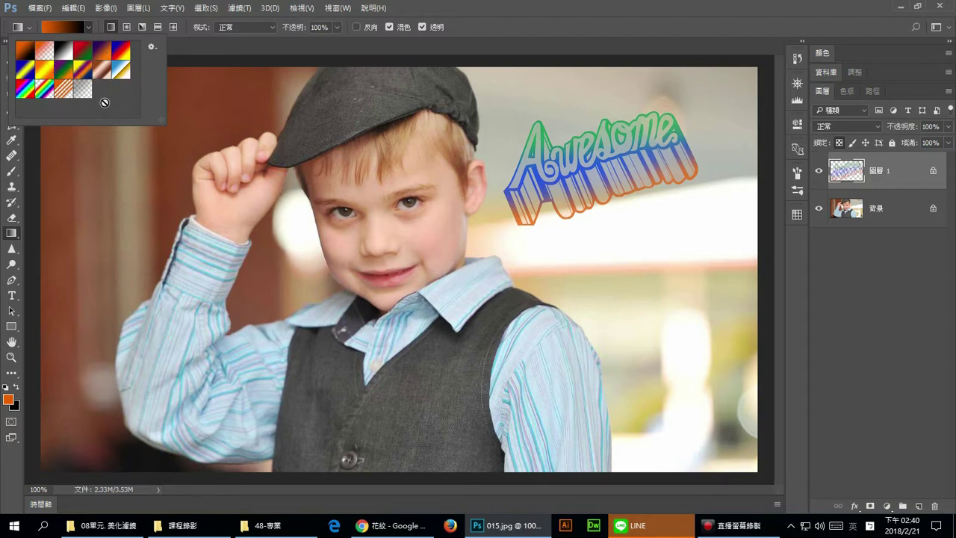
{"action": "left_click", "coordinate": [152, 49]}
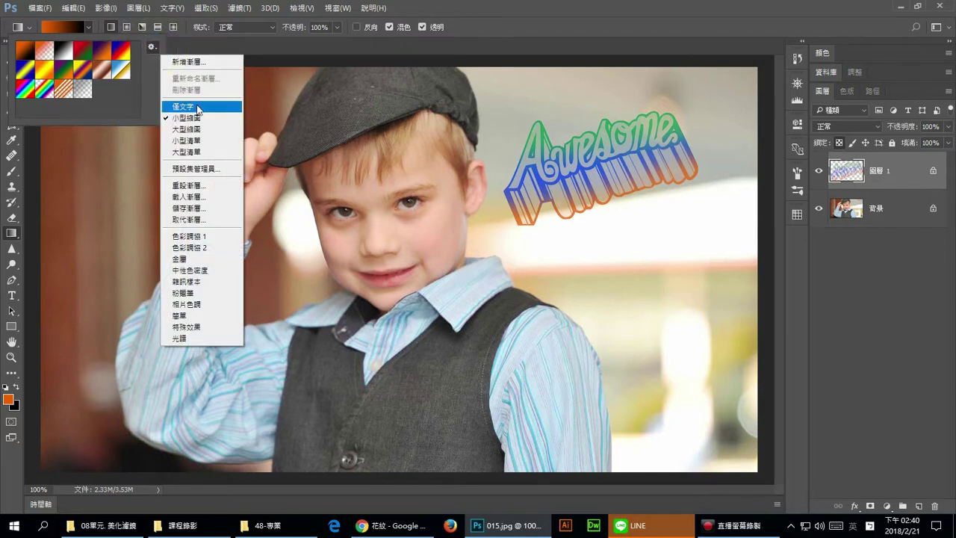
{"action": "left_click", "coordinate": [218, 200]}
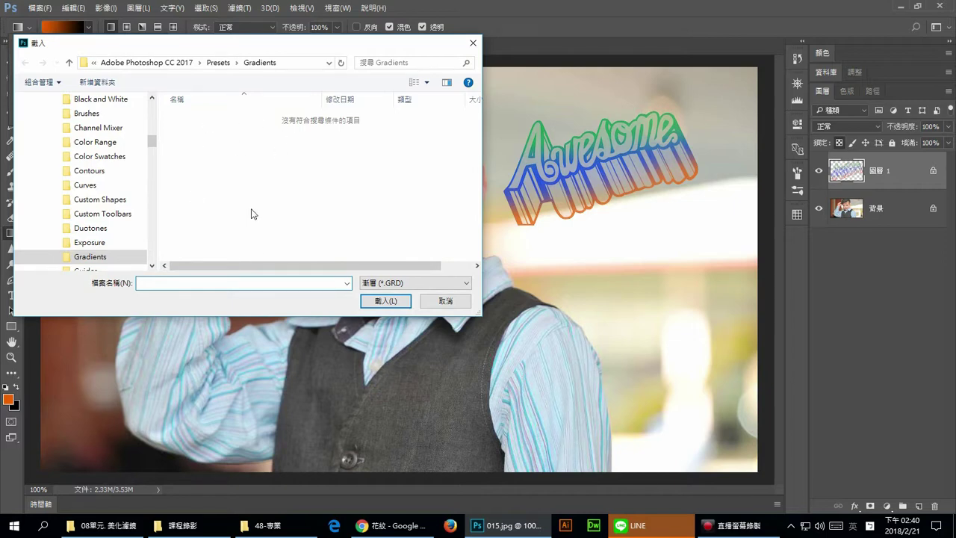
{"action": "left_click", "coordinate": [448, 303]}
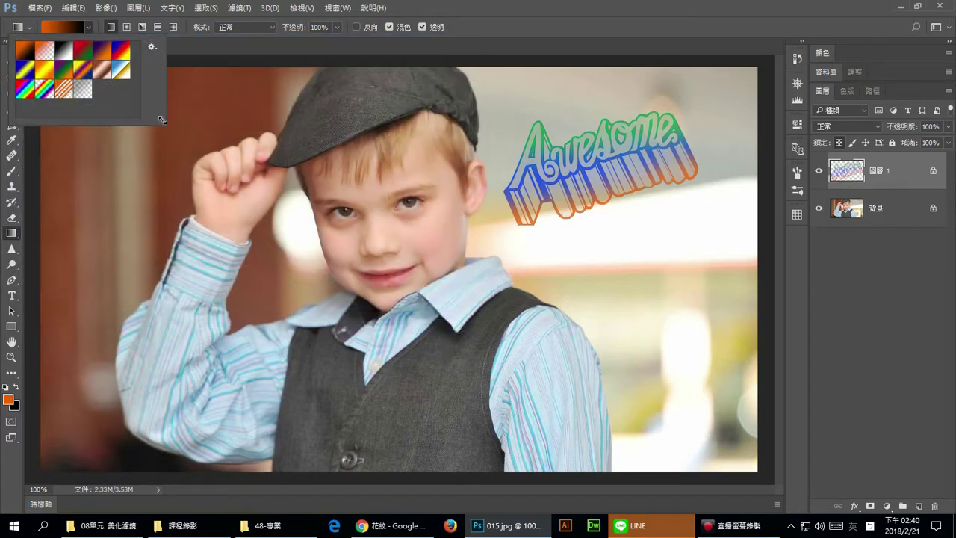
Step: Append the 粉蠟筆 gradients and fill the lettering with a blue-yellow-pink pastel gradient
{"action": "left_click", "coordinate": [153, 47]}
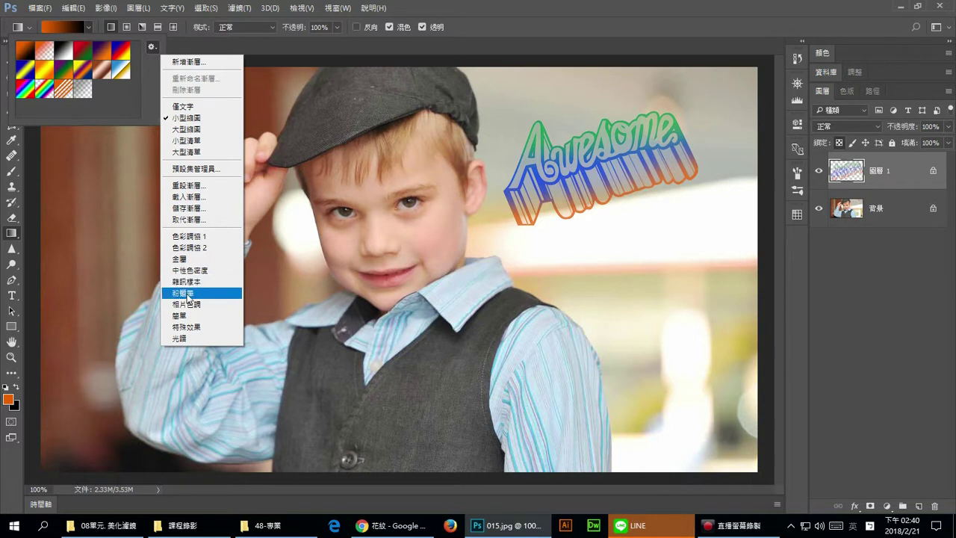
{"action": "left_click", "coordinate": [189, 296]}
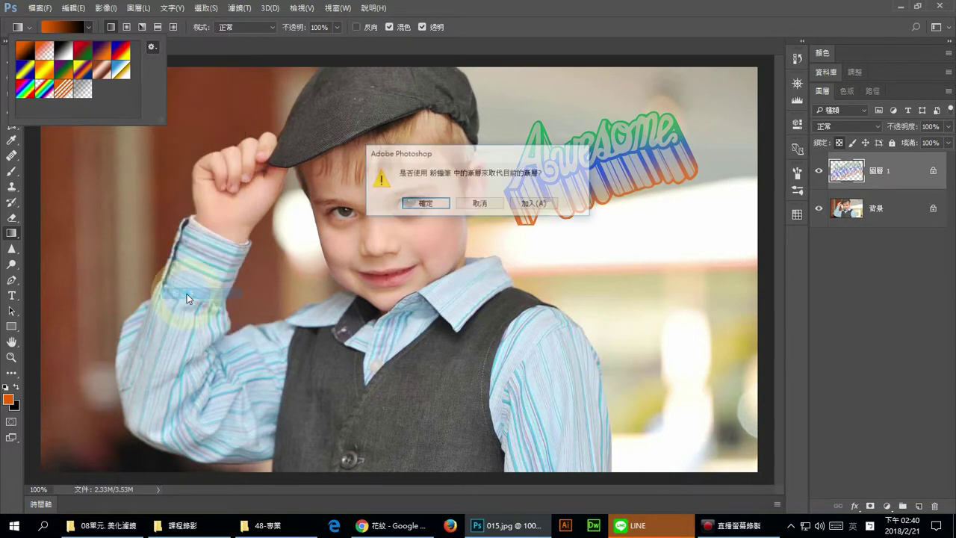
{"action": "left_click", "coordinate": [535, 204]}
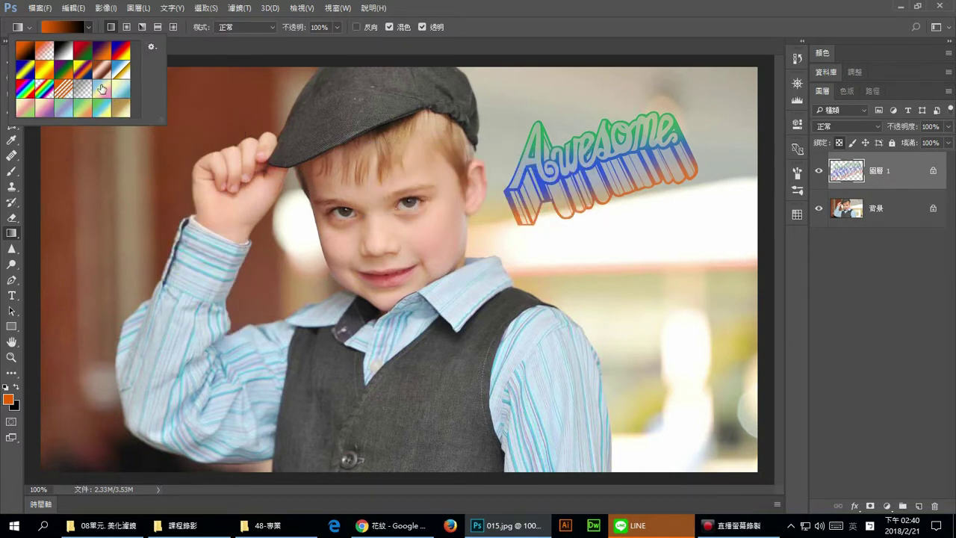
{"action": "left_click", "coordinate": [102, 90]}
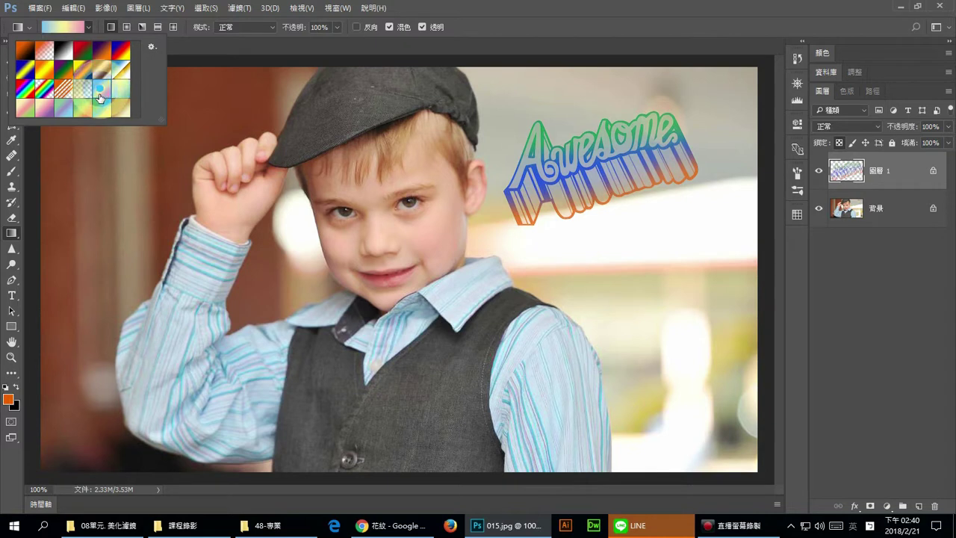
{"action": "left_click", "coordinate": [465, 226]}
{"action": "left_click_drag", "start_coordinate": [496, 211], "coordinate": [698, 132]}
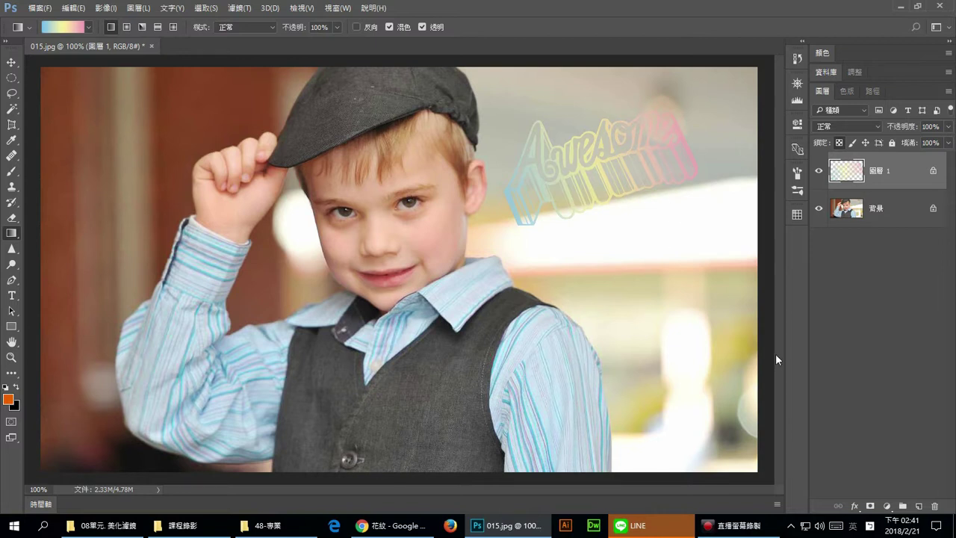
Step: Add a drop shadow to 圖層 1 with 2 px distance and 2 px size
{"action": "left_click", "coordinate": [856, 505]}
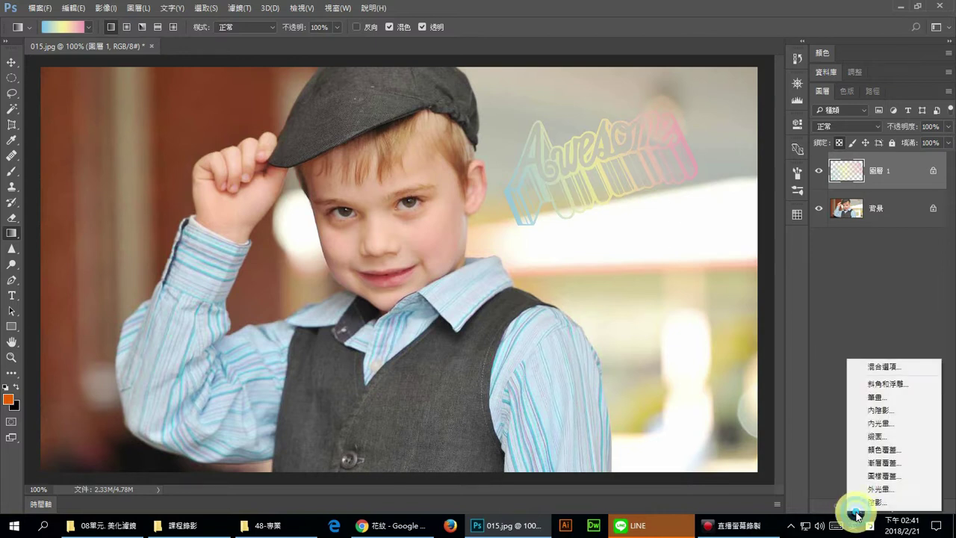
{"action": "left_click", "coordinate": [894, 502]}
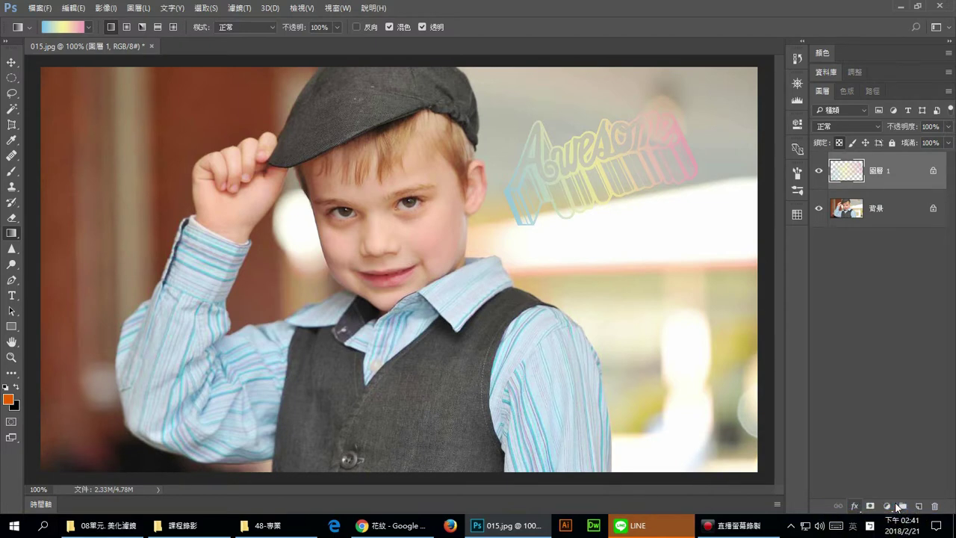
{"action": "left_click_drag", "start_coordinate": [597, 73], "coordinate": [315, 116]}
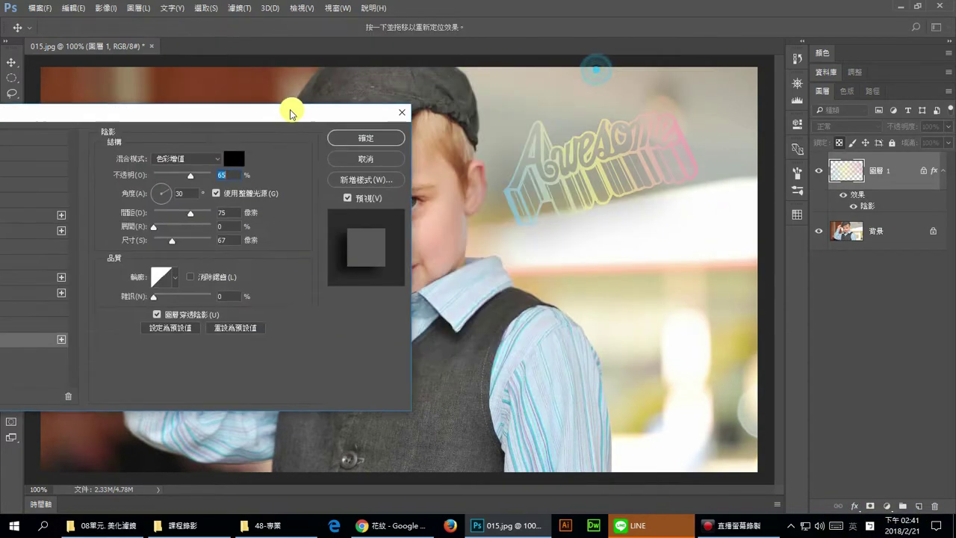
{"action": "left_click_drag", "start_coordinate": [237, 112], "coordinate": [274, 139]}
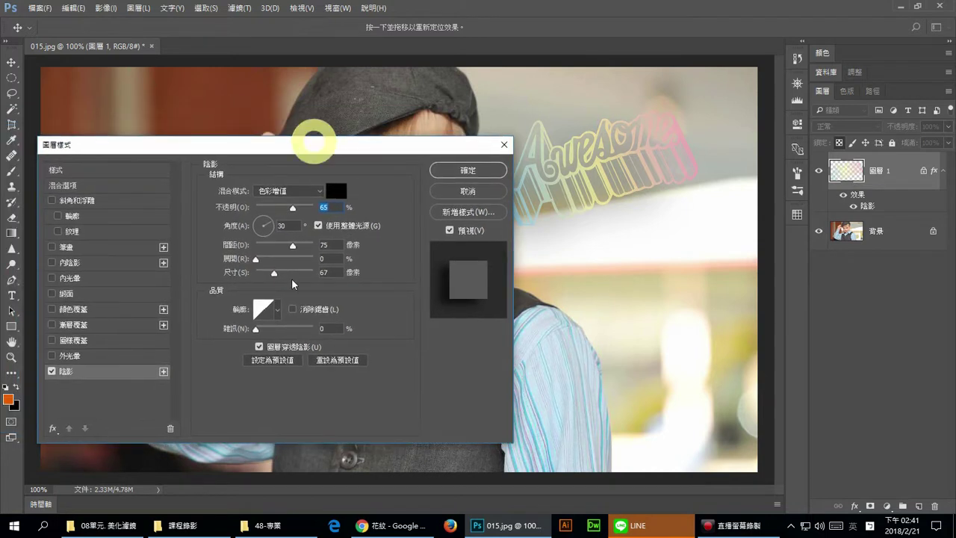
{"action": "mouse_move", "coordinate": [296, 247]}
{"action": "left_mouse_down"}
{"action": "mouse_move", "coordinate": [264, 247]}
{"action": "mouse_move", "coordinate": [256, 273]}
{"action": "left_mouse_up"}
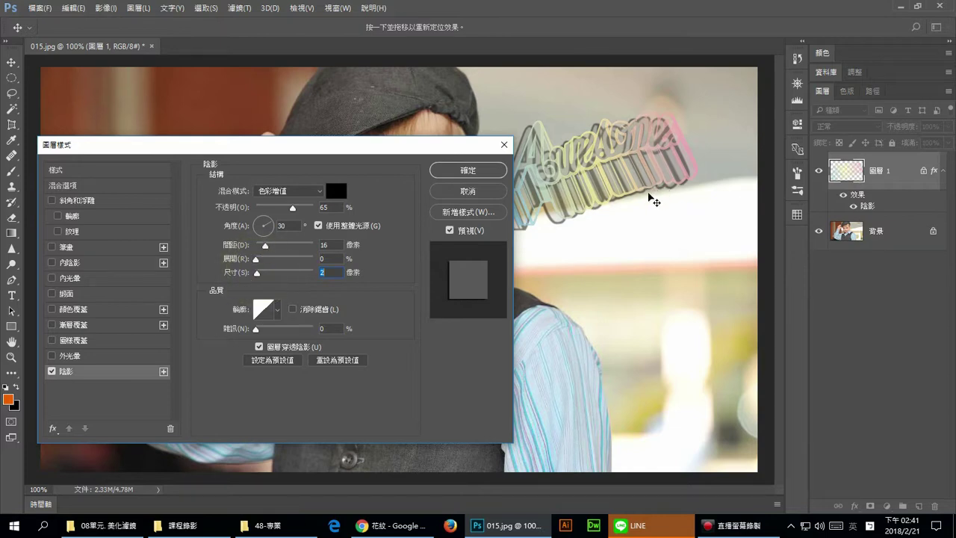
{"action": "left_click_drag", "start_coordinate": [396, 148], "coordinate": [306, 165]}
{"action": "left_click_drag", "start_coordinate": [186, 262], "coordinate": [169, 263]}
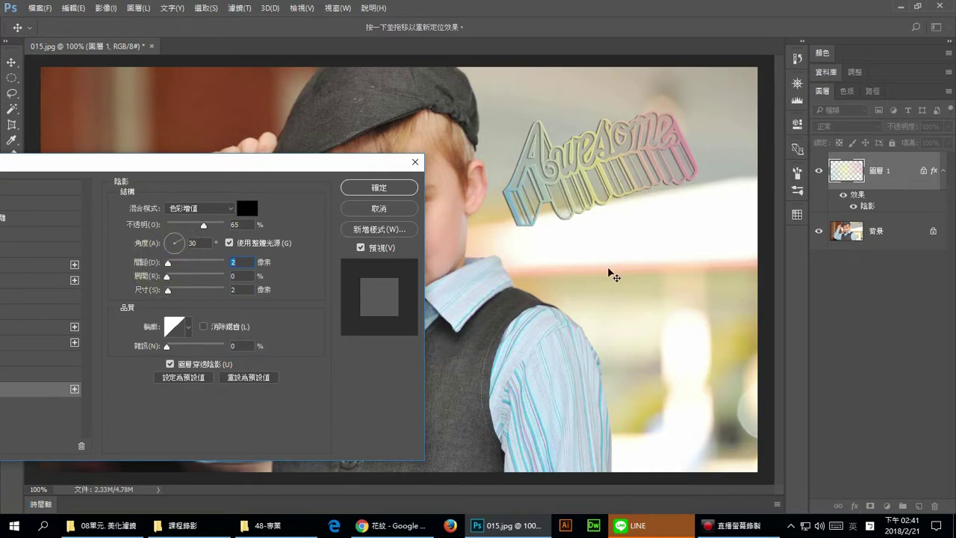
{"action": "left_click", "coordinate": [383, 188]}
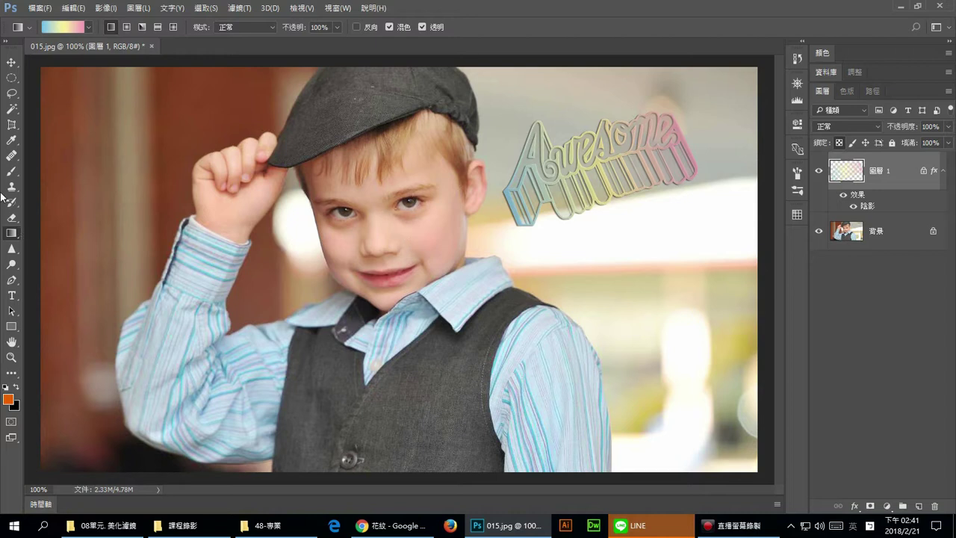
Step: With the Brush tool, append the 自然筆刷 2 brush set and pick its 50 px brush
{"action": "left_click", "coordinate": [11, 171]}
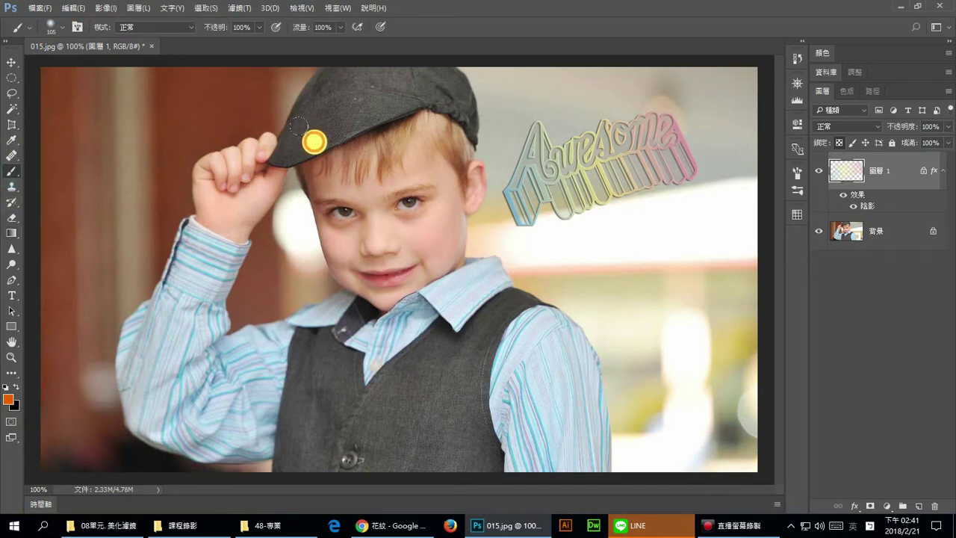
{"action": "right_click", "coordinate": [313, 142]}
{"action": "left_click", "coordinate": [547, 155]}
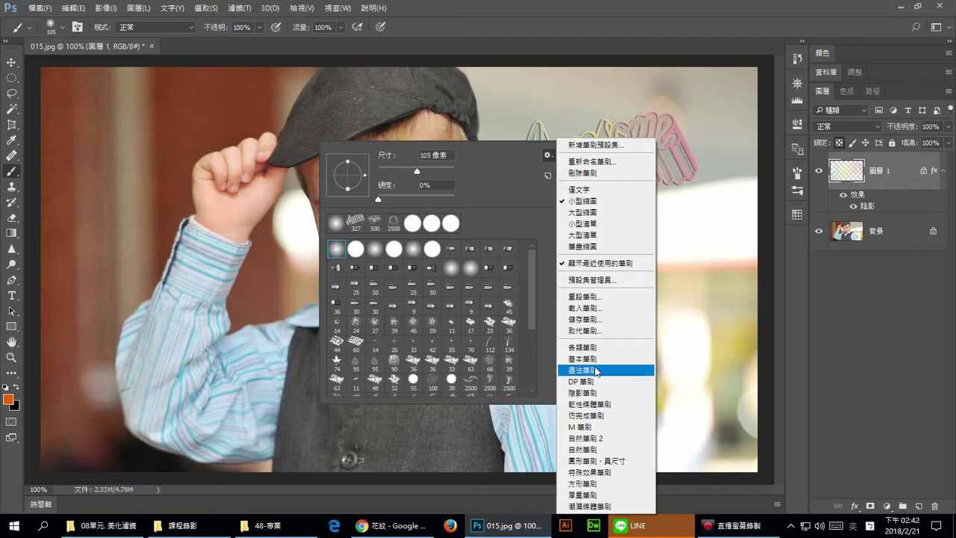
{"action": "left_click", "coordinate": [599, 439]}
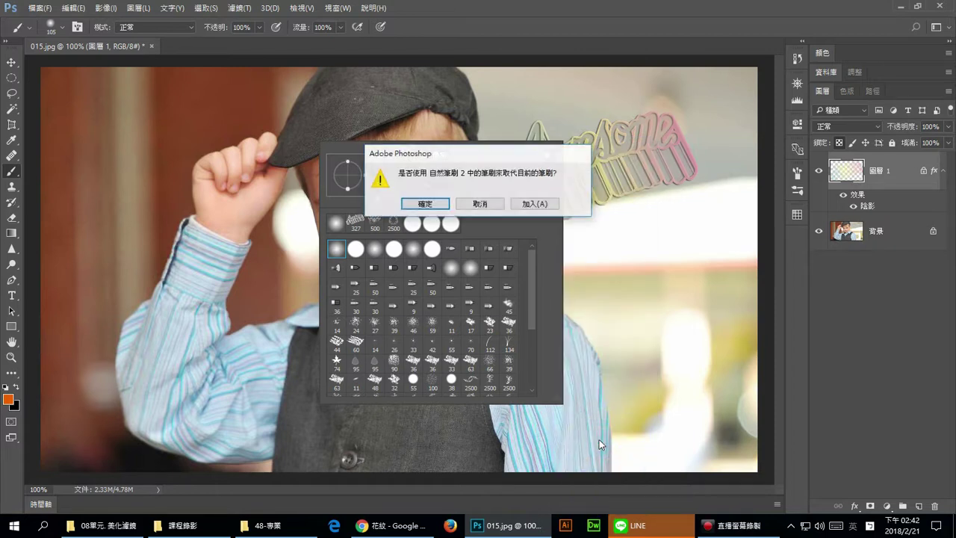
{"action": "left_click", "coordinate": [539, 204]}
{"action": "left_click_drag", "start_coordinate": [528, 260], "coordinate": [531, 366]}
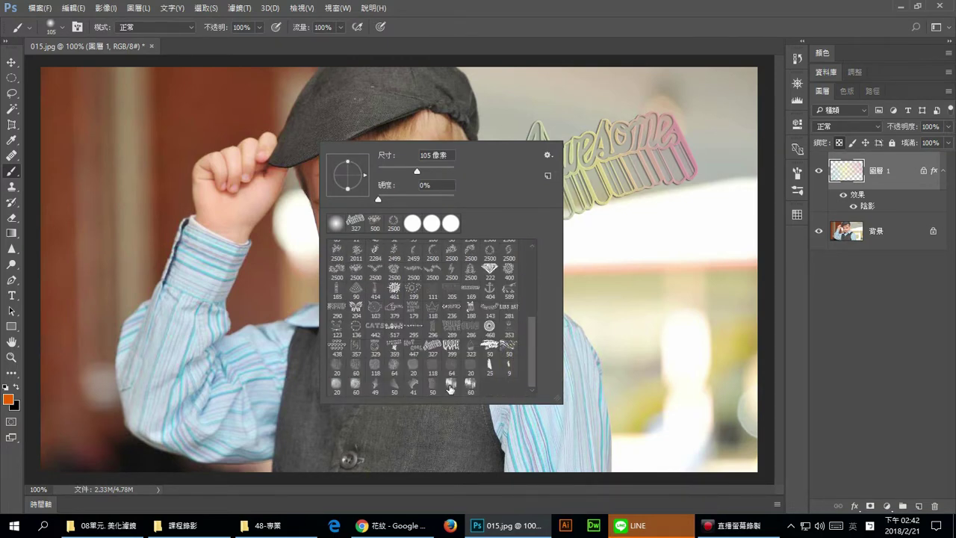
{"action": "left_click", "coordinate": [450, 389]}
{"action": "left_click", "coordinate": [201, 209]}
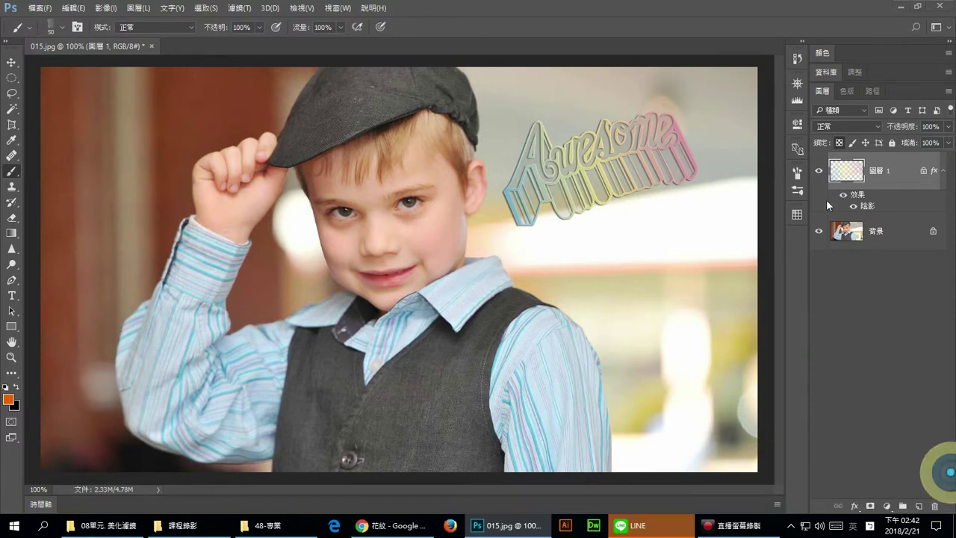
Step: Add new layer 圖層 2 and paint an orange curving natural-brush stroke across the photo
{"action": "left_click", "coordinate": [919, 507]}
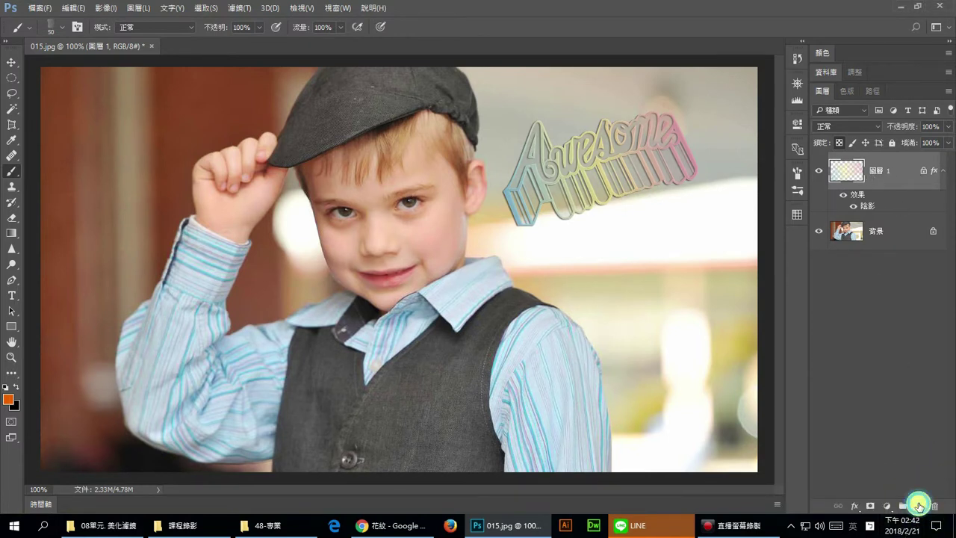
{"action": "mouse_move", "coordinate": [303, 250]}
{"action": "left_mouse_down"}
{"action": "mouse_move", "coordinate": [513, 262]}
{"action": "mouse_move", "coordinate": [674, 286]}
{"action": "mouse_move", "coordinate": [638, 226]}
{"action": "left_mouse_up"}
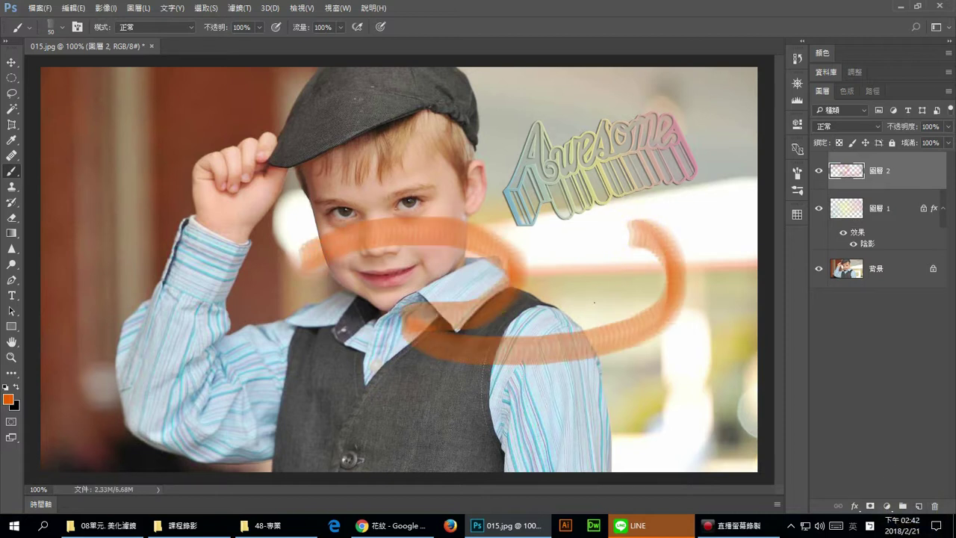
{"action": "right_click", "coordinate": [437, 145]}
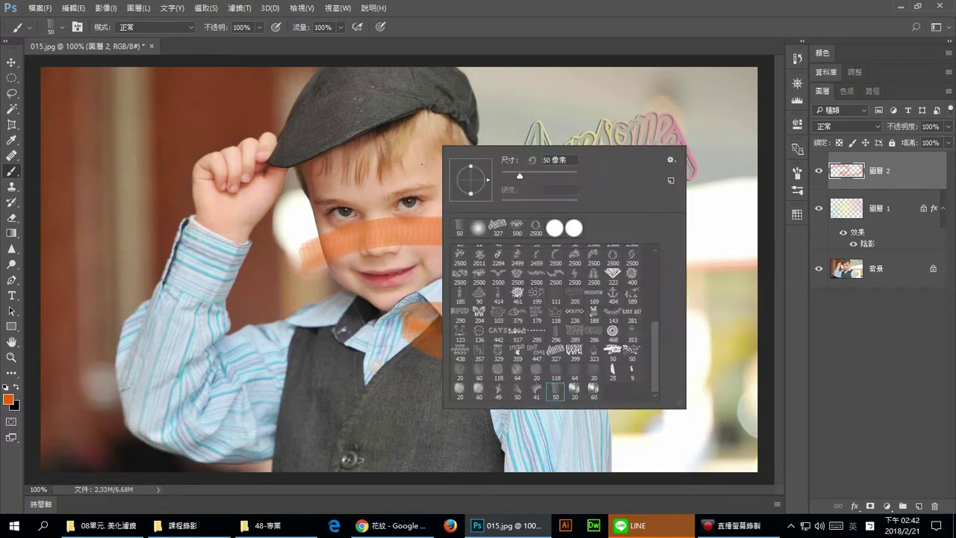
{"action": "mouse_move", "coordinate": [656, 348]}
{"action": "left_mouse_down"}
{"action": "mouse_move", "coordinate": [655, 260]}
{"action": "mouse_move", "coordinate": [652, 386]}
{"action": "left_mouse_up"}
Step: Show the brush presets as large thumbnails and enlarge the brush picker
{"action": "left_click", "coordinate": [671, 159]}
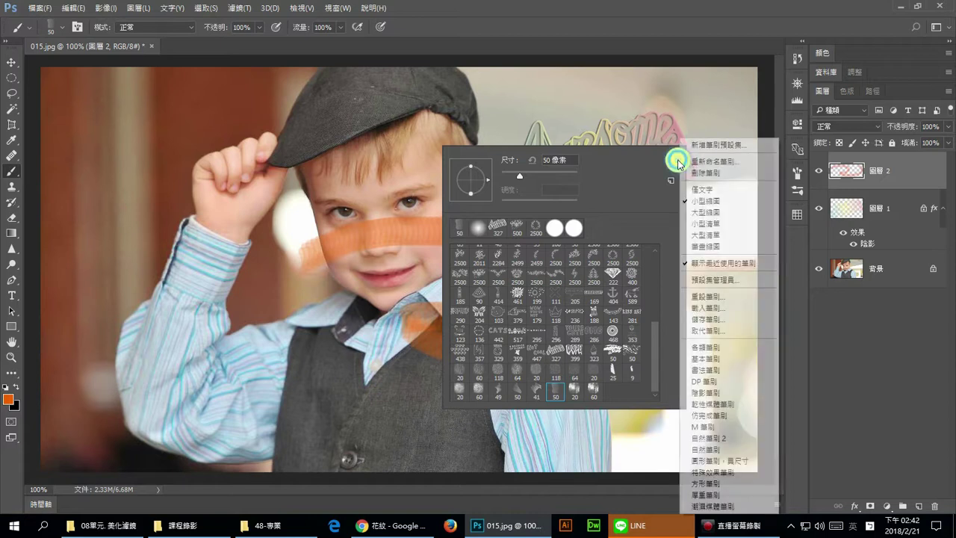
{"action": "left_click", "coordinate": [719, 213]}
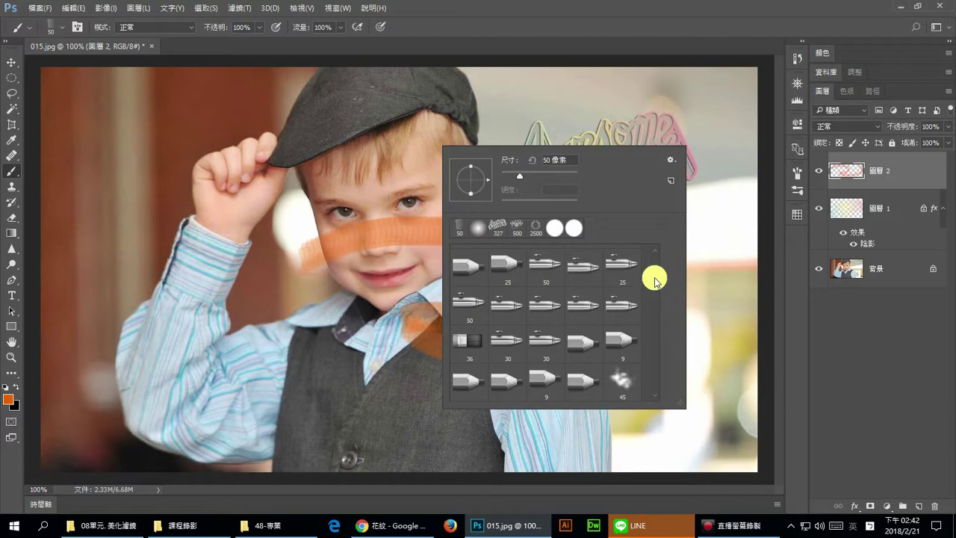
{"action": "scroll", "coordinate": [655, 299], "scroll_direction": "down", "scroll_amount": 2}
{"action": "scroll", "coordinate": [657, 311], "scroll_direction": "down", "scroll_amount": 2}
{"action": "scroll", "coordinate": [657, 320], "scroll_direction": "down", "scroll_amount": 2}
{"action": "scroll", "coordinate": [663, 348], "scroll_direction": "down", "scroll_amount": 2}
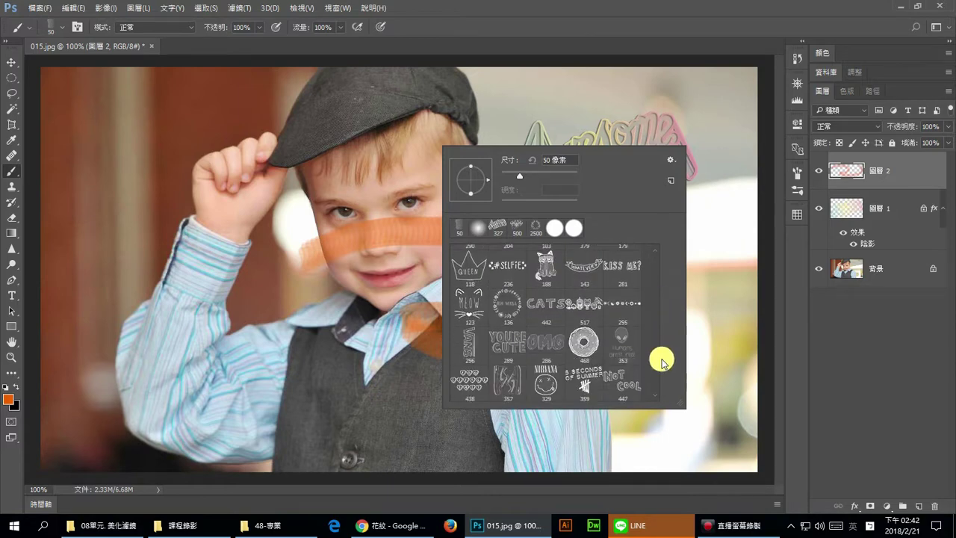
{"action": "scroll", "coordinate": [662, 373], "scroll_direction": "down", "scroll_amount": 2}
{"action": "scroll", "coordinate": [664, 385], "scroll_direction": "down", "scroll_amount": 2}
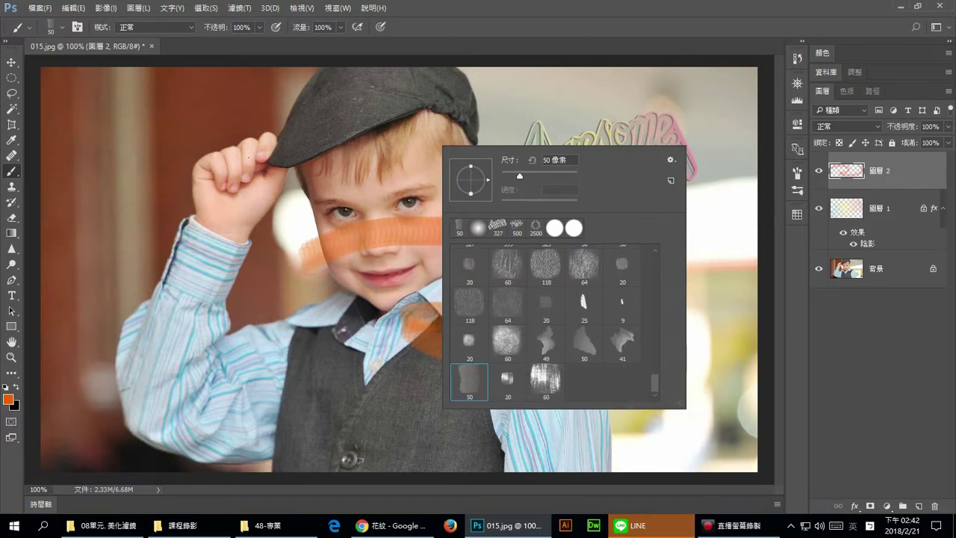
{"action": "left_click", "coordinate": [216, 112]}
{"action": "right_click", "coordinate": [216, 112]}
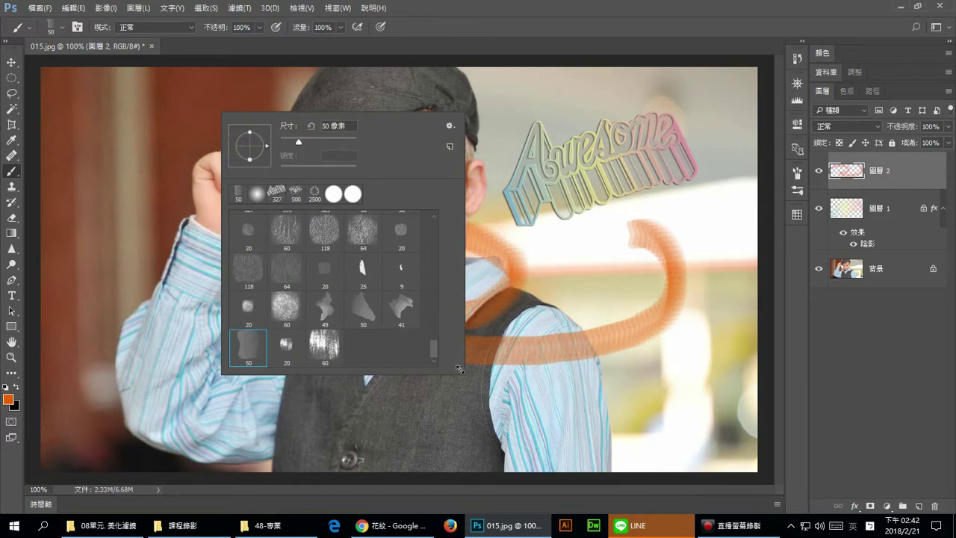
{"action": "left_click_drag", "start_coordinate": [459, 368], "coordinate": [610, 443]}
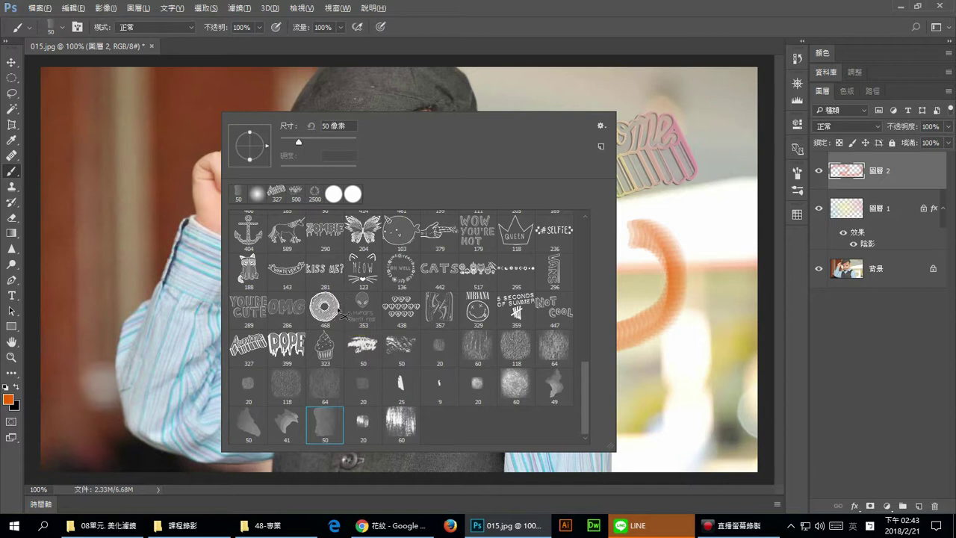
Step: Delete unwanted doodle and text brushes, including donut, butterfly, WOW, ZAP, unicorn and ZOMBIE
{"action": "left_click", "coordinate": [332, 311], "text": "alt"}
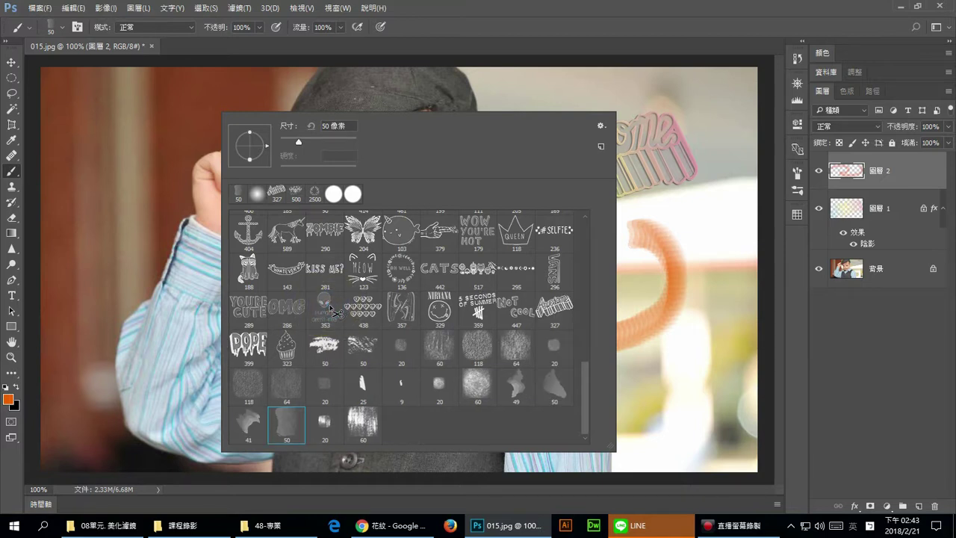
{"action": "left_click", "coordinate": [332, 311], "text": "alt"}
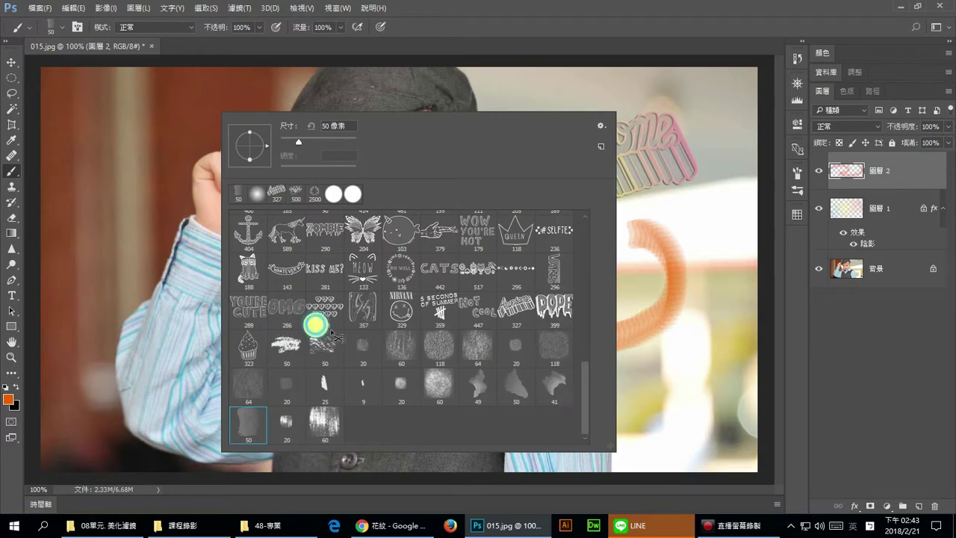
{"action": "left_click", "coordinate": [403, 306], "text": "alt"}
{"action": "left_click", "coordinate": [416, 263], "text": "alt"}
{"action": "left_click", "coordinate": [486, 266], "text": "alt"}
{"action": "left_click", "coordinate": [363, 273], "text": "alt"}
{"action": "left_click", "coordinate": [358, 306], "text": "alt"}
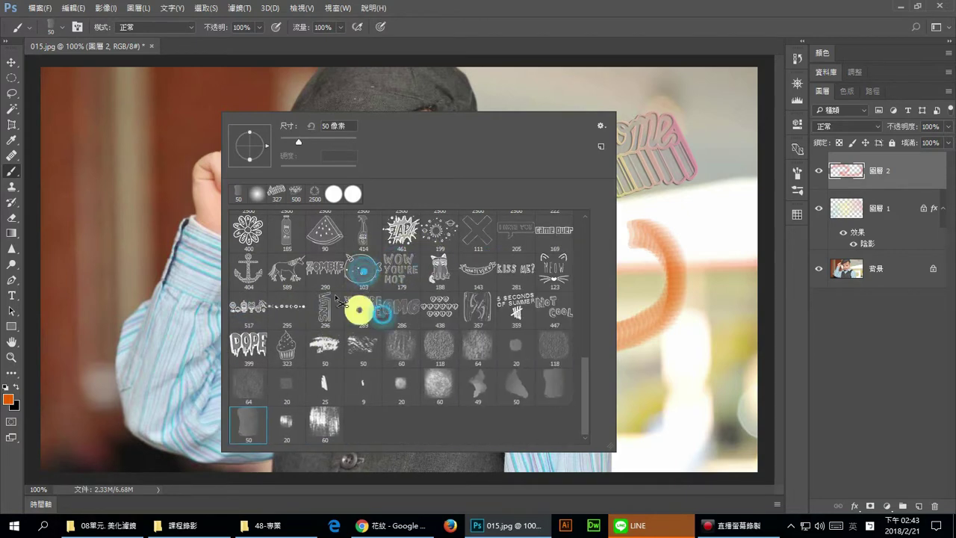
{"action": "left_click", "coordinate": [441, 274], "text": "alt"}
{"action": "left_click", "coordinate": [448, 284], "text": "alt"}
{"action": "left_click", "coordinate": [433, 280], "text": "alt"}
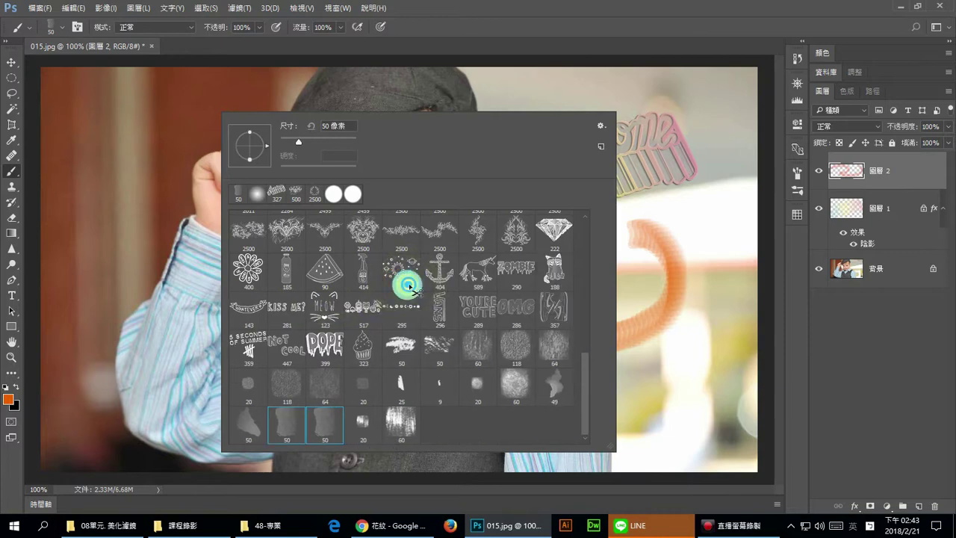
{"action": "left_click", "coordinate": [416, 284], "text": "alt"}
{"action": "left_click", "coordinate": [415, 289], "text": "alt"}
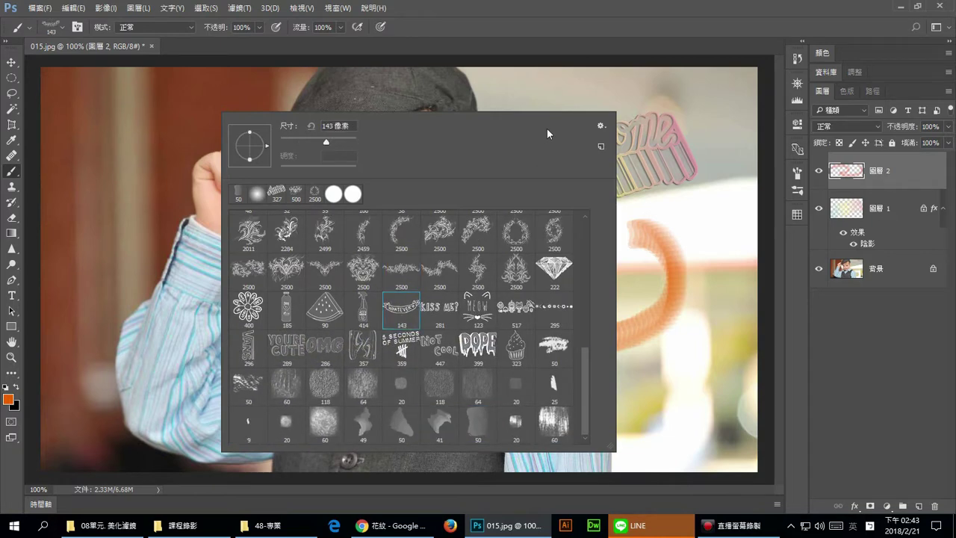
{"action": "left_click", "coordinate": [601, 126]}
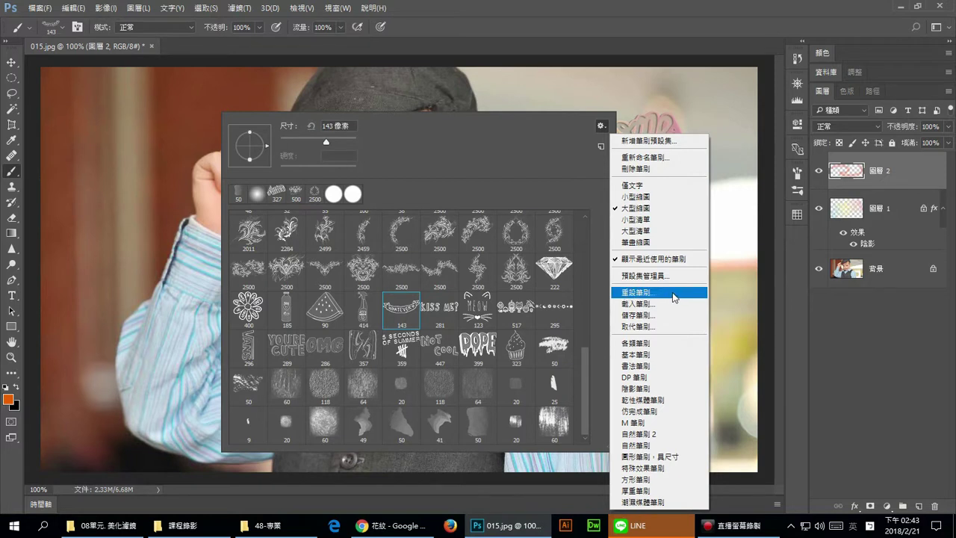
Step: Reset to the default brushes without saving the edited set, then select the Gradient tool
{"action": "left_click", "coordinate": [673, 293]}
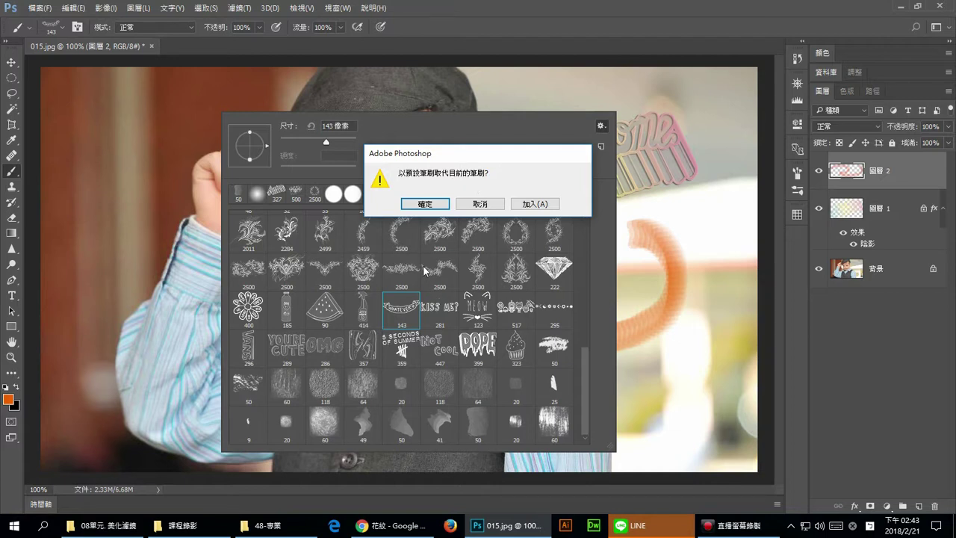
{"action": "left_click", "coordinate": [425, 203]}
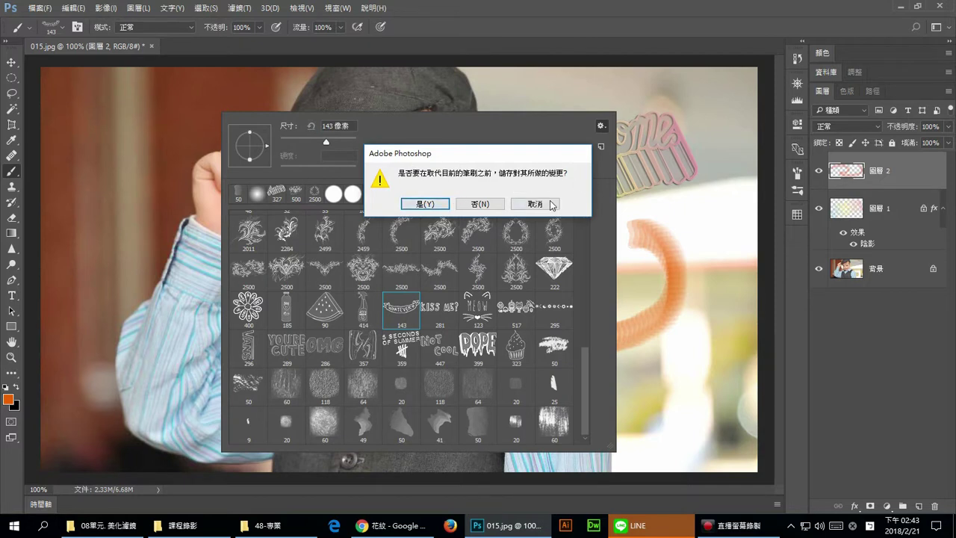
{"action": "left_click", "coordinate": [480, 204]}
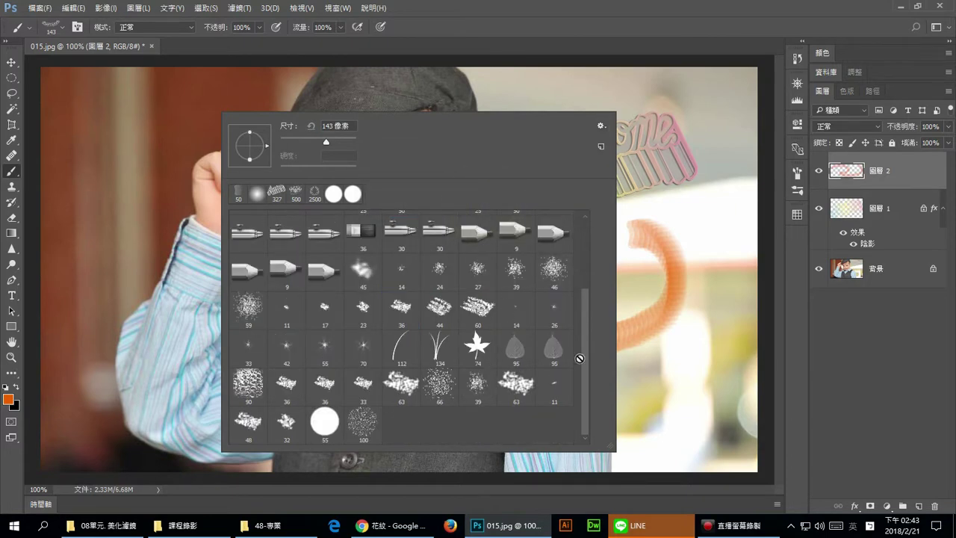
{"action": "mouse_move", "coordinate": [584, 360]}
{"action": "left_mouse_down"}
{"action": "mouse_move", "coordinate": [580, 249]}
{"action": "mouse_move", "coordinate": [580, 393]}
{"action": "left_mouse_up"}
{"action": "left_click", "coordinate": [600, 126]}
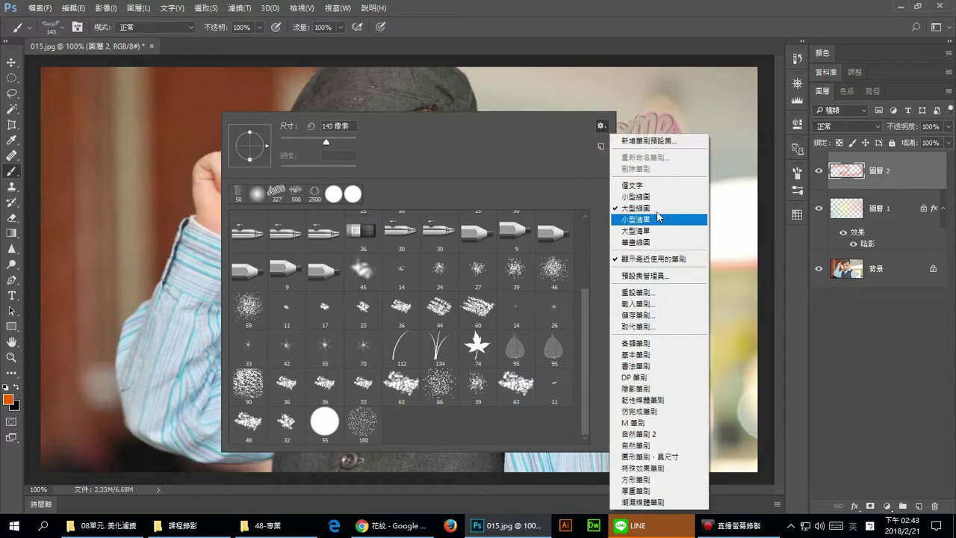
{"action": "left_click", "coordinate": [14, 233]}
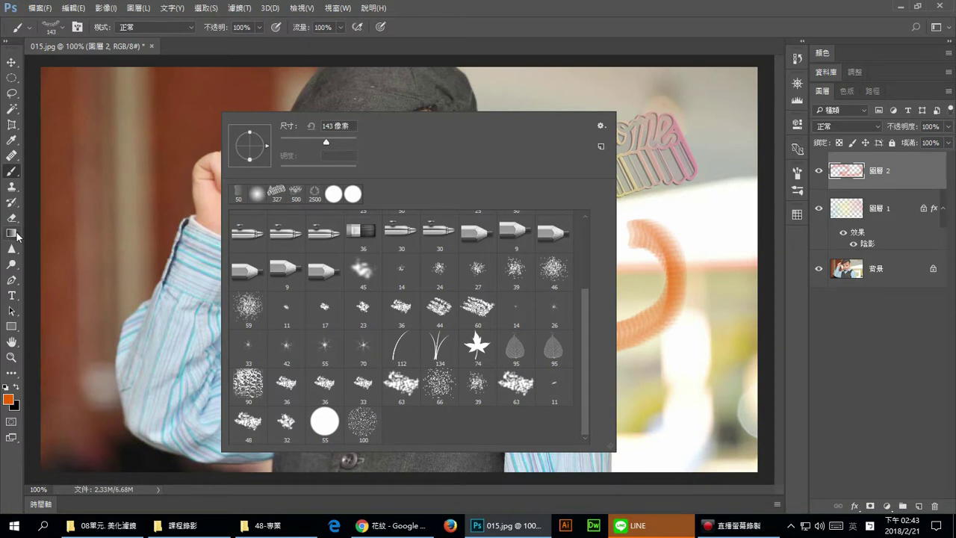
{"action": "left_click", "coordinate": [12, 233]}
Step: Switch the gradient presets between large and small thumbnail views
{"action": "left_click", "coordinate": [92, 28]}
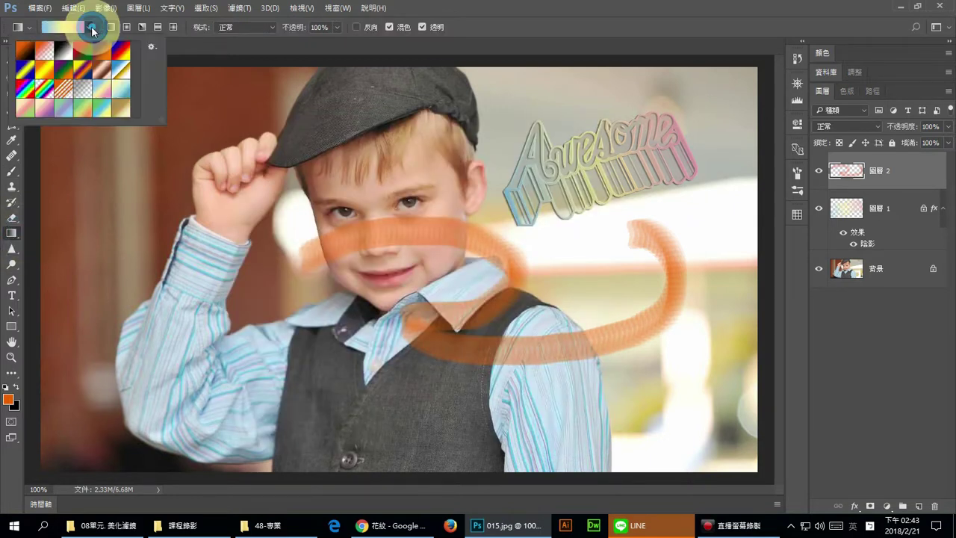
{"action": "left_click", "coordinate": [91, 26]}
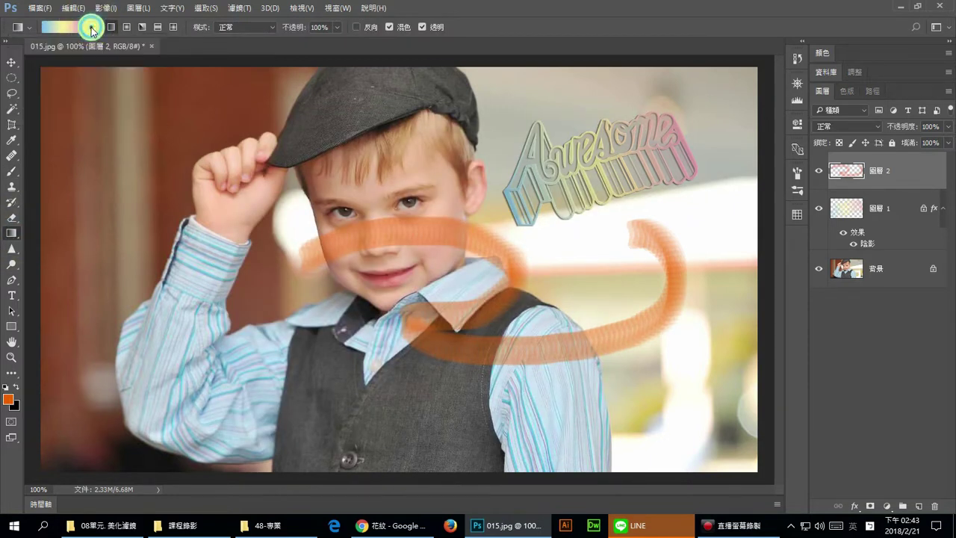
{"action": "right_click", "coordinate": [308, 139]}
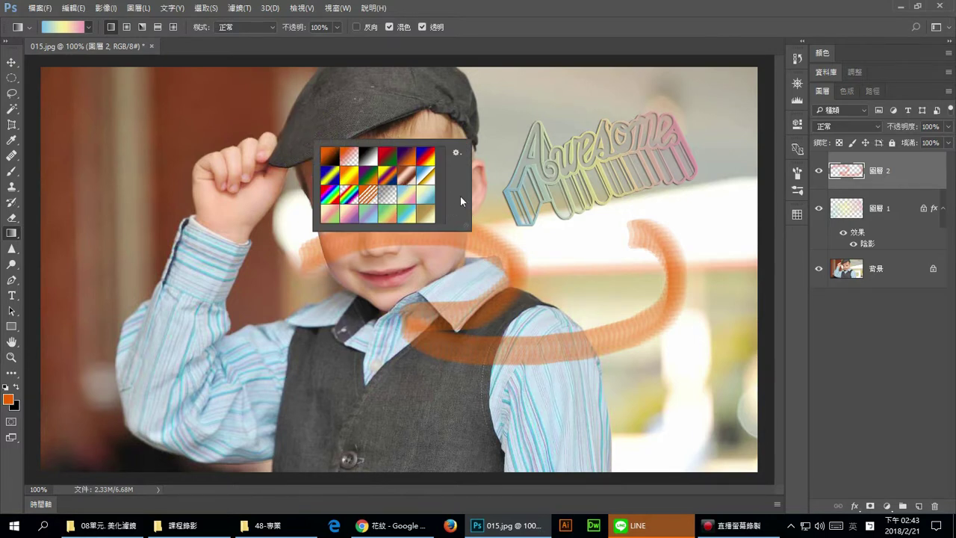
{"action": "left_click", "coordinate": [462, 151]}
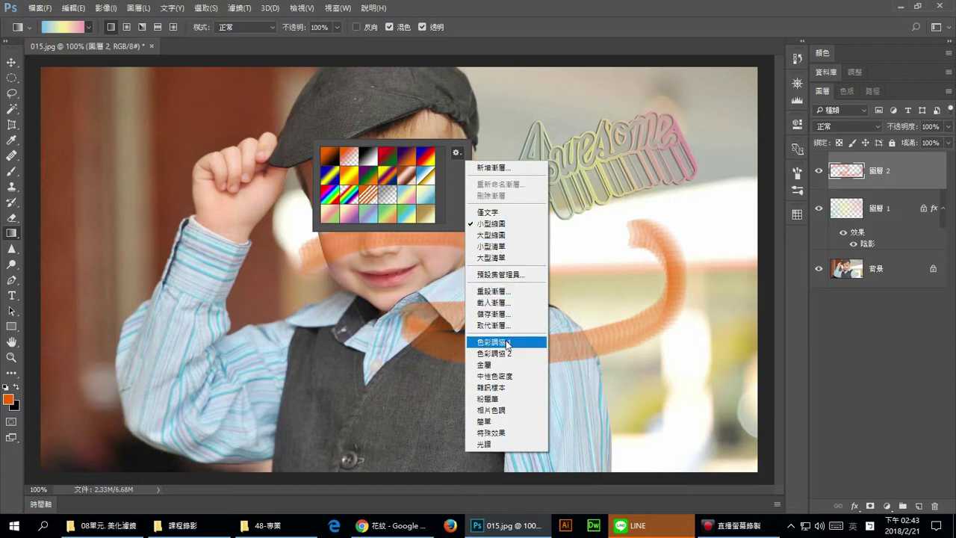
{"action": "left_click", "coordinate": [512, 237]}
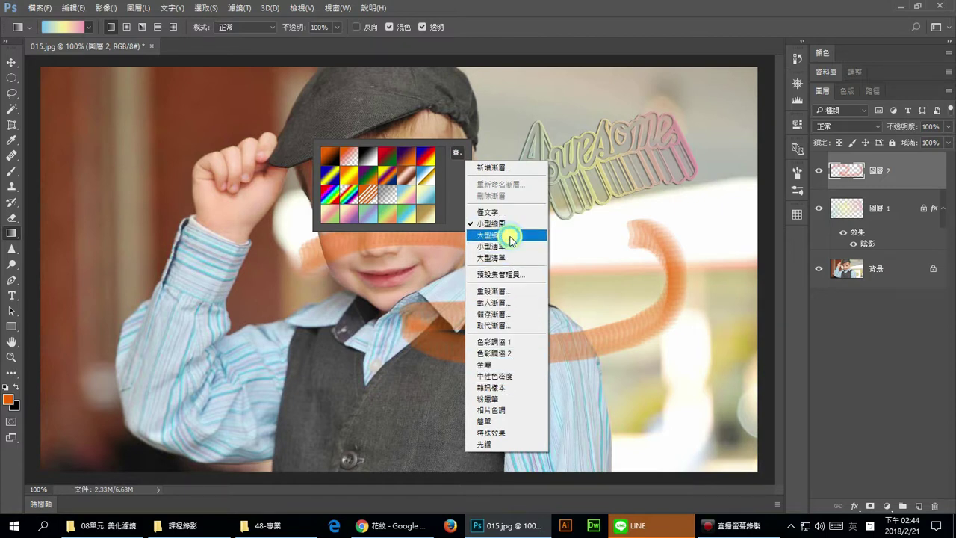
{"action": "left_click", "coordinate": [455, 153]}
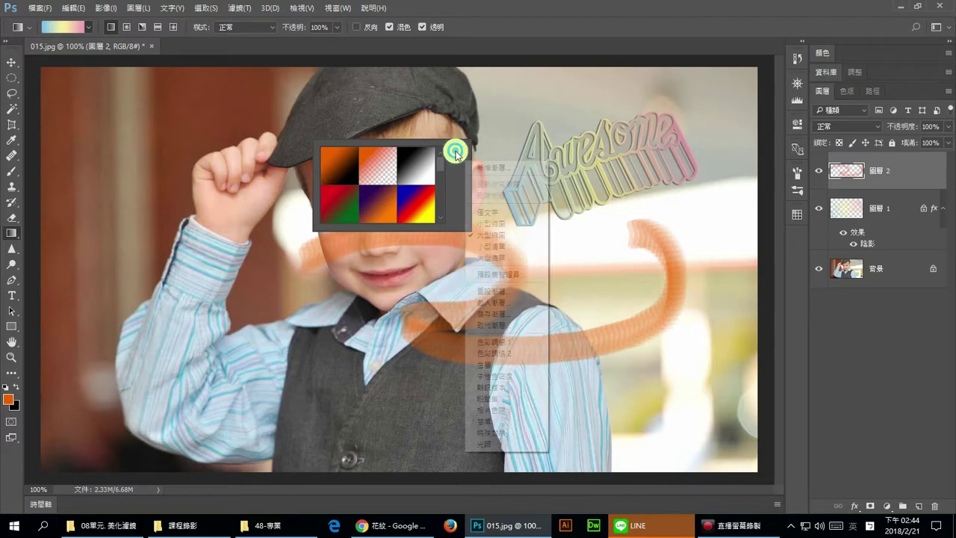
{"action": "left_click", "coordinate": [511, 224]}
{"action": "left_click", "coordinate": [454, 155]}
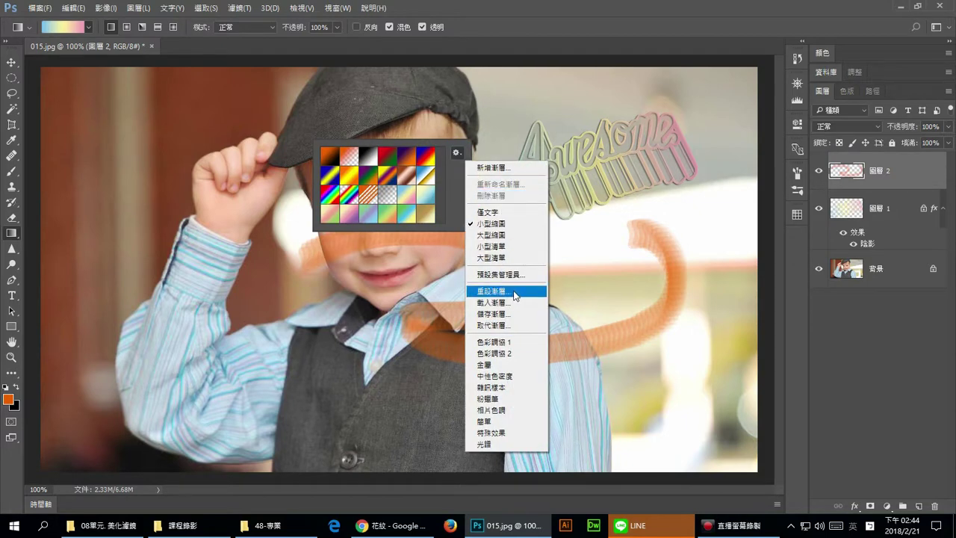
{"action": "left_click", "coordinate": [461, 227]}
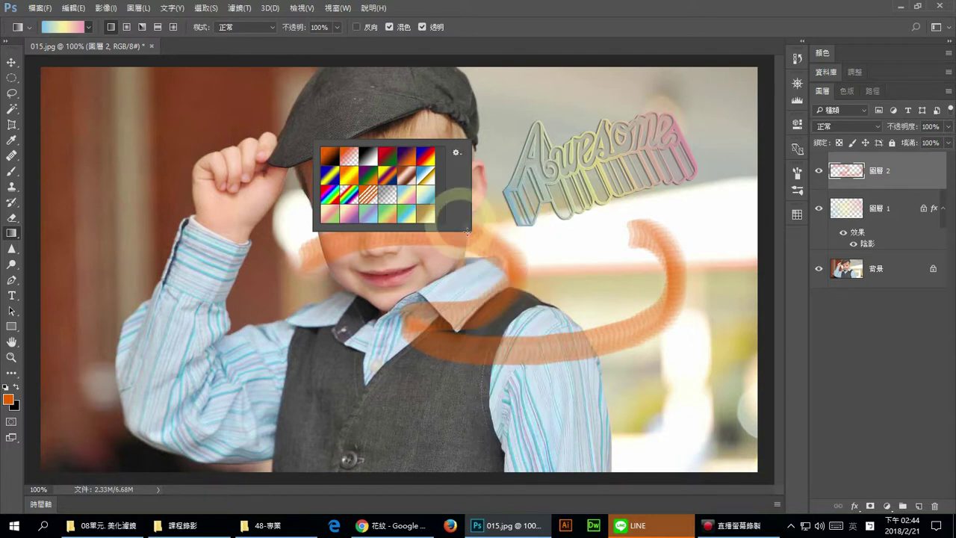
Step: Enlarge the gradient presets list and delete several unwanted gradients, including copper
{"action": "left_click_drag", "start_coordinate": [468, 229], "coordinate": [572, 314]}
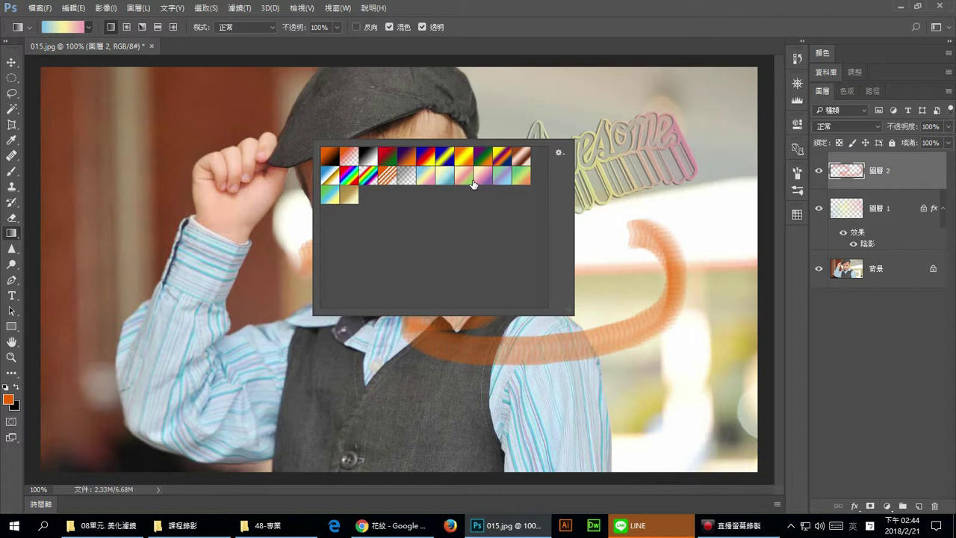
{"action": "left_click", "coordinate": [349, 179], "text": "alt"}
{"action": "left_click", "coordinate": [363, 167], "text": "alt"}
{"action": "left_click", "coordinate": [387, 156], "text": "alt"}
{"action": "left_click", "coordinate": [411, 162], "text": "alt"}
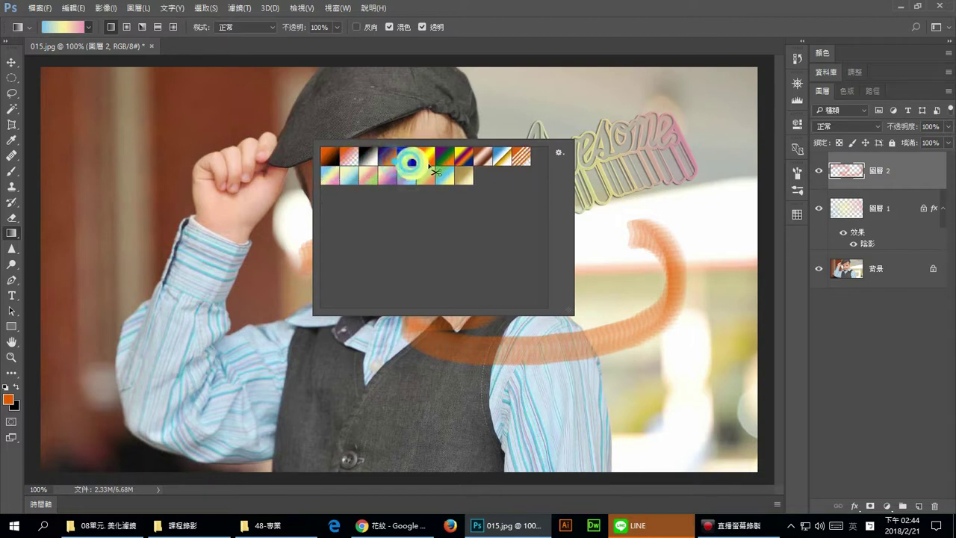
{"action": "left_click", "coordinate": [395, 154], "text": "alt"}
{"action": "left_click", "coordinate": [444, 166], "text": "alt"}
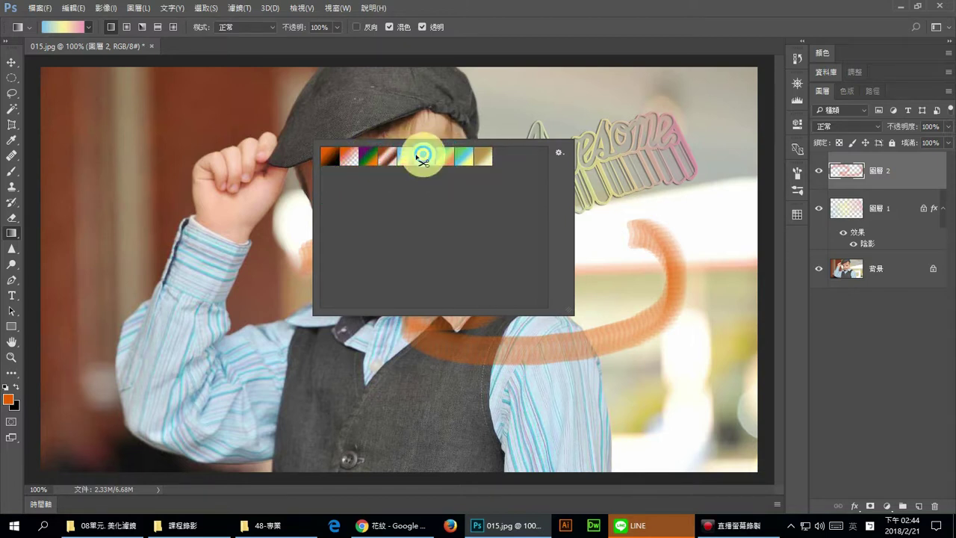
{"action": "left_click", "coordinate": [390, 157], "text": "alt"}
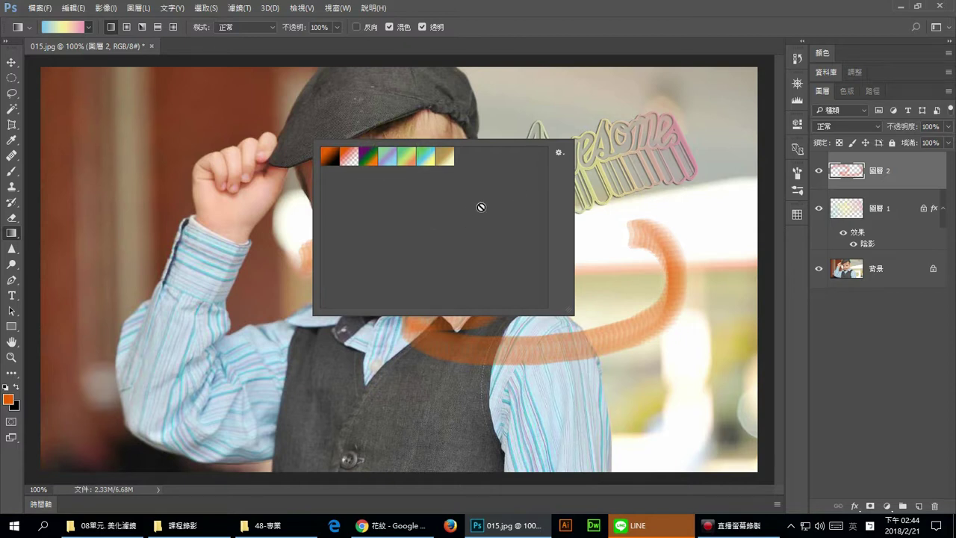
Step: Replace the gradients with the default set, declining to save the current ones
{"action": "left_click", "coordinate": [559, 153]}
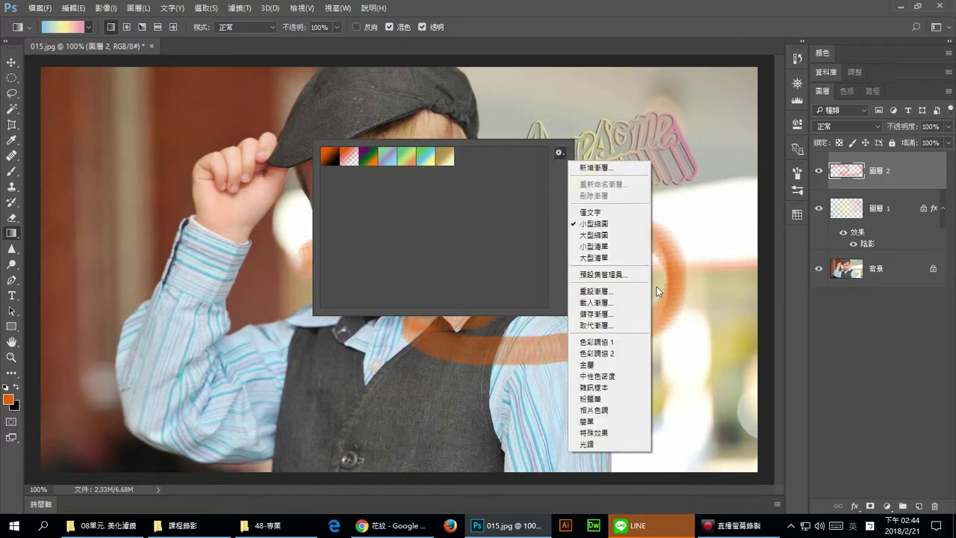
{"action": "left_click", "coordinate": [606, 292]}
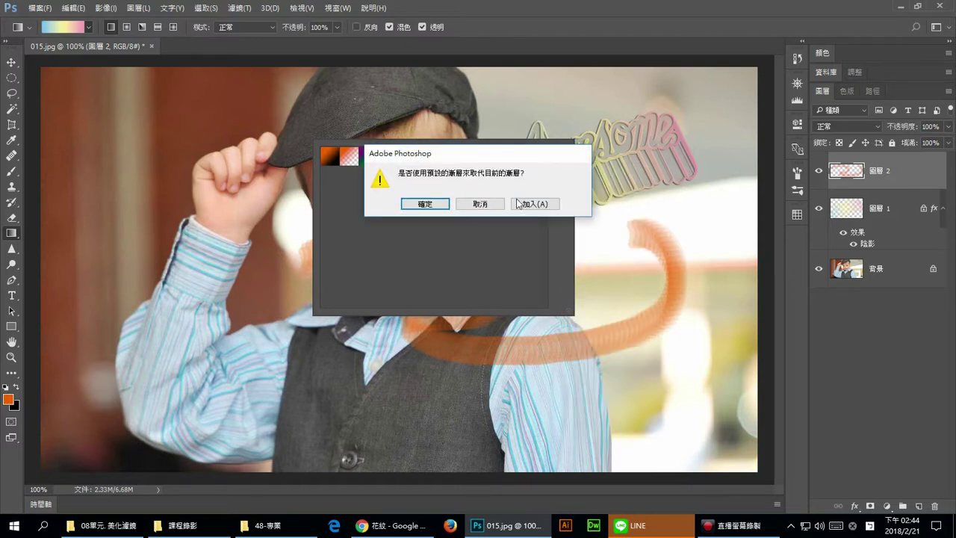
{"action": "left_click", "coordinate": [434, 211]}
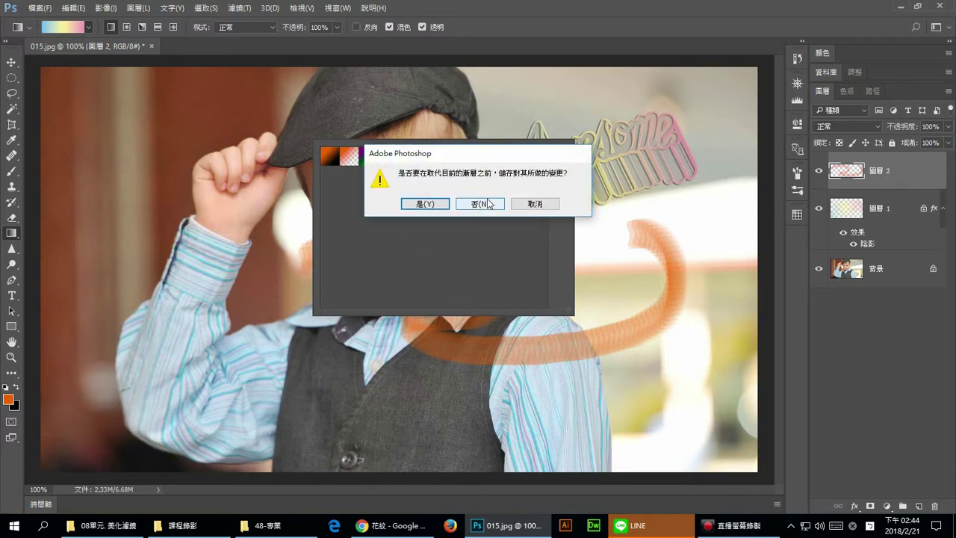
{"action": "left_click", "coordinate": [482, 205]}
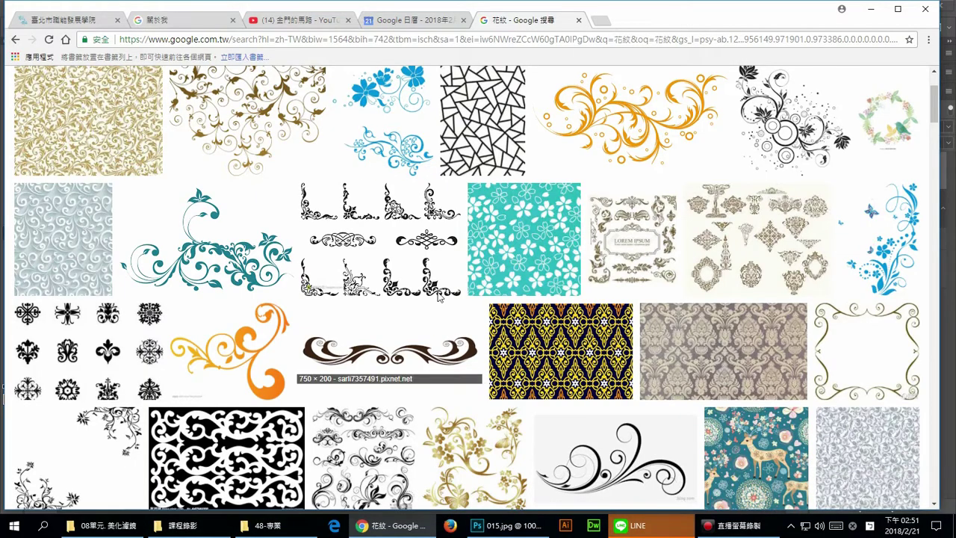
Step: Preview the 650 × 425 black European-style ornament set among the 花紋 results
{"action": "scroll", "coordinate": [452, 258], "scroll_direction": "up", "scroll_amount": 2}
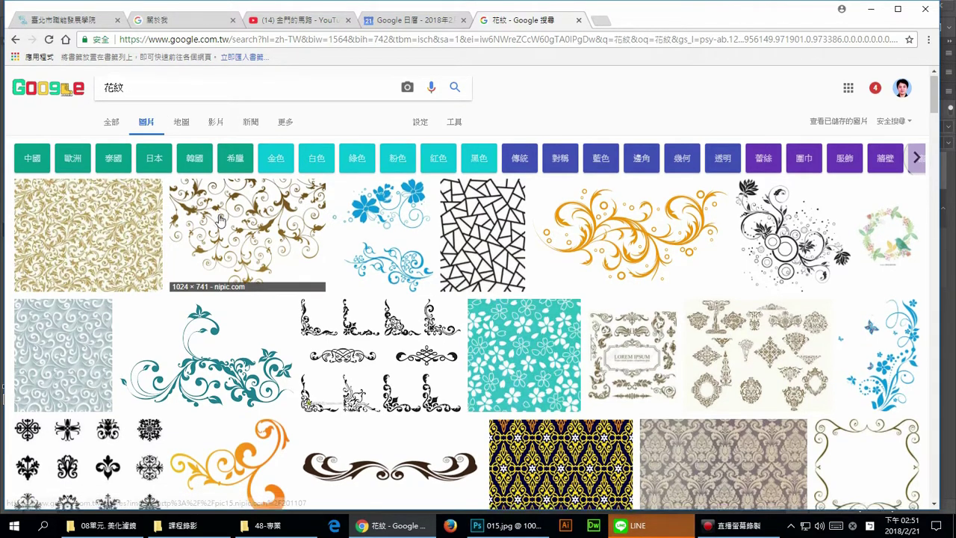
{"action": "scroll", "coordinate": [273, 258], "scroll_direction": "down", "scroll_amount": 3}
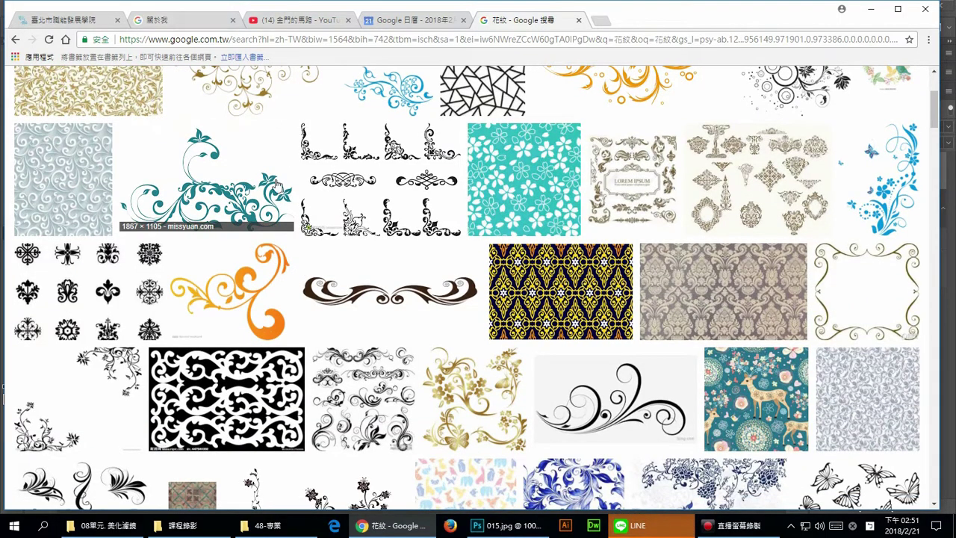
{"action": "left_click", "coordinate": [94, 297]}
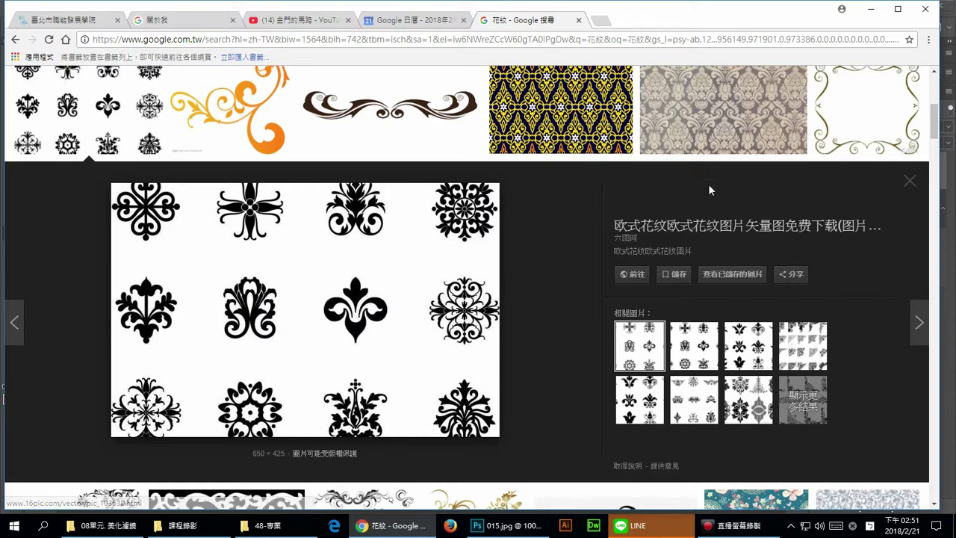
{"action": "scroll", "coordinate": [706, 186], "scroll_direction": "up", "scroll_amount": 2}
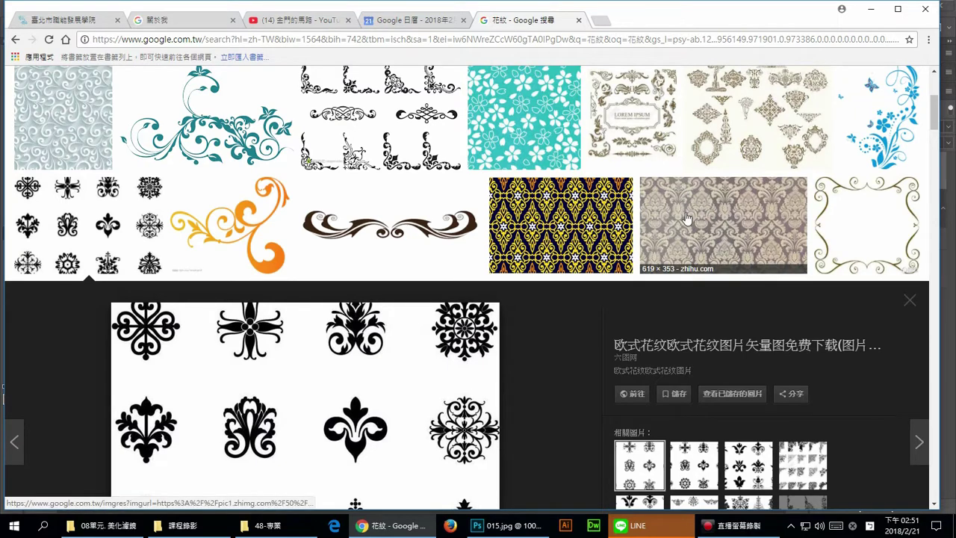
{"action": "scroll", "coordinate": [511, 345], "scroll_direction": "down", "scroll_amount": 1}
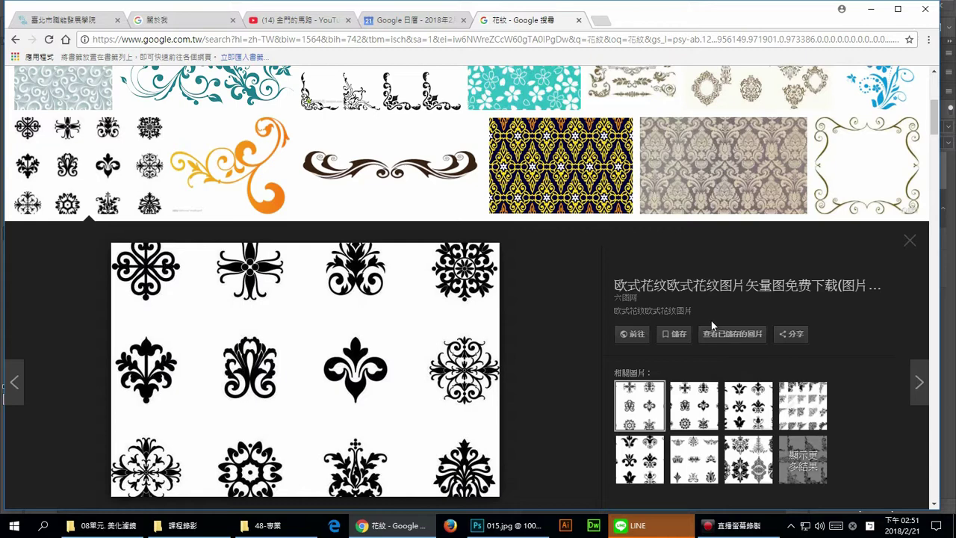
{"action": "scroll", "coordinate": [676, 300], "scroll_direction": "down", "scroll_amount": 1}
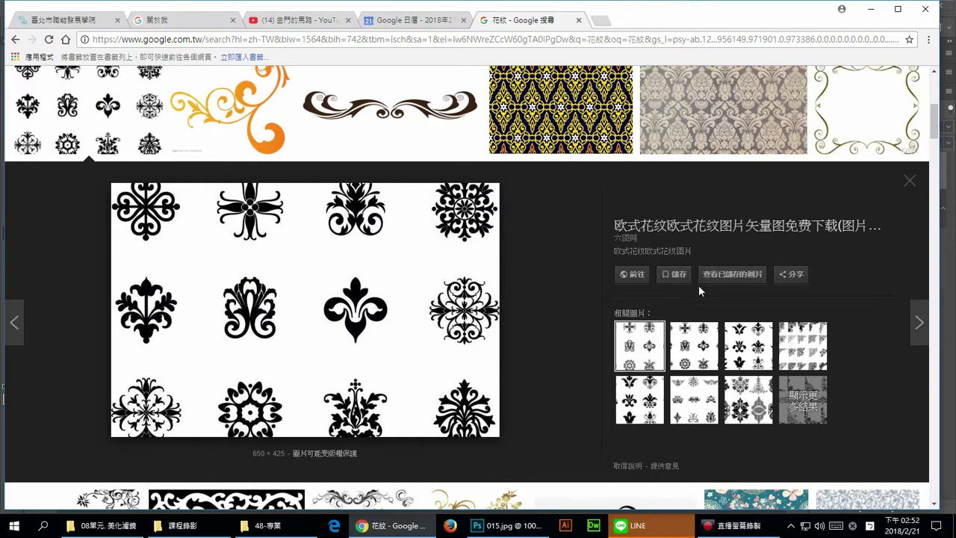
Step: Visit the 16pic.com source page for the black ornament set, item 103638
{"action": "left_click", "coordinate": [636, 275]}
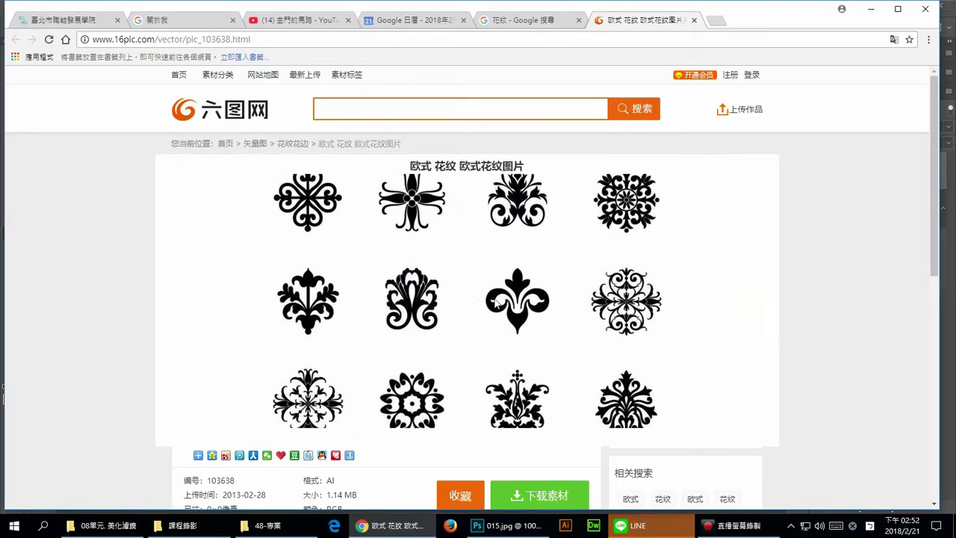
{"action": "scroll", "coordinate": [489, 312], "scroll_direction": "down", "scroll_amount": 3}
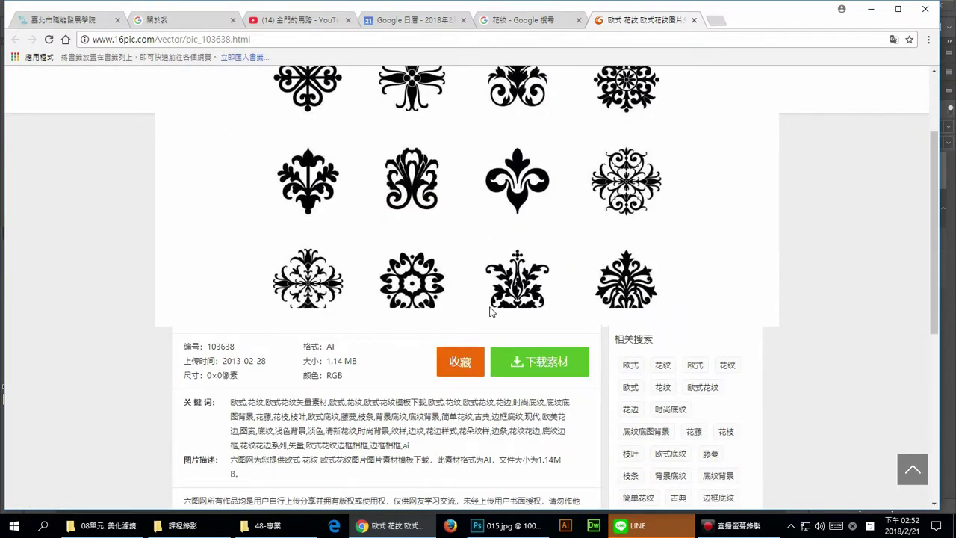
{"action": "scroll", "coordinate": [489, 312], "scroll_direction": "down", "scroll_amount": 3}
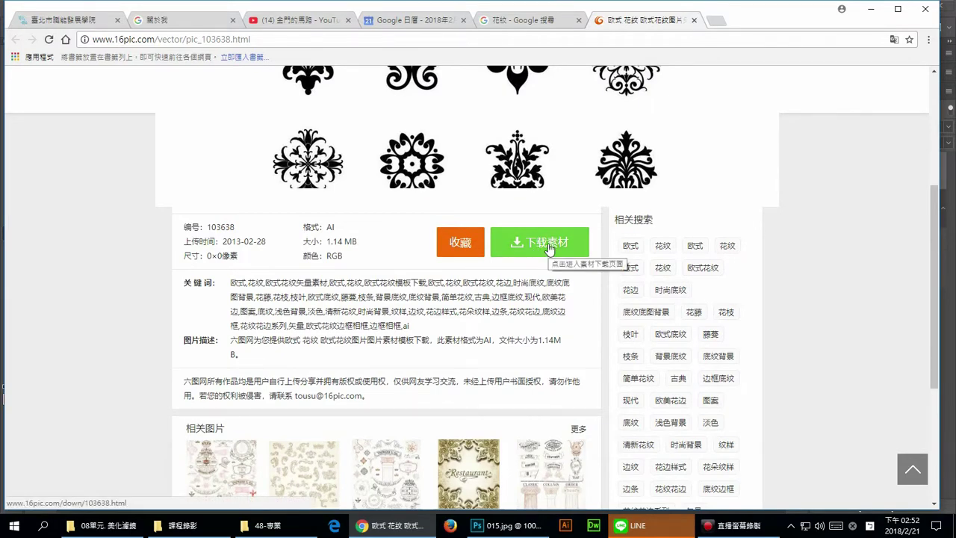
{"action": "scroll", "coordinate": [549, 248], "scroll_direction": "up", "scroll_amount": 3}
{"action": "scroll", "coordinate": [532, 248], "scroll_direction": "up", "scroll_amount": 3}
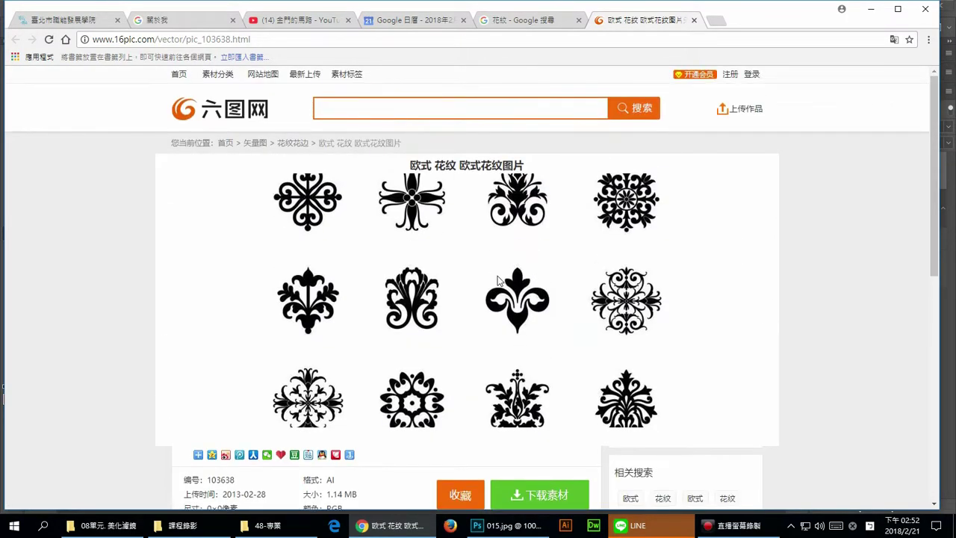
Step: Save the ornament image to the desktop as 16pic_103638_b.jpg
{"action": "right_click", "coordinate": [469, 286]}
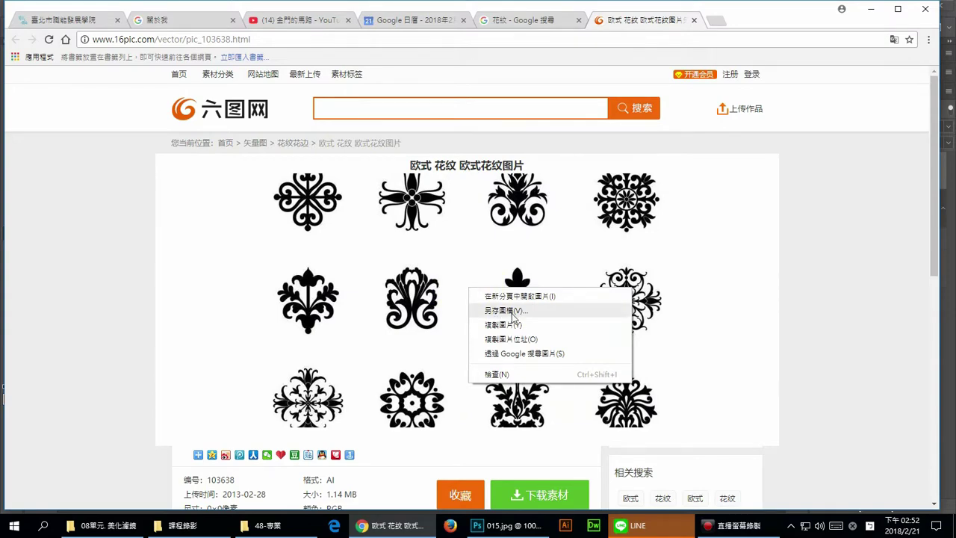
{"action": "left_click", "coordinate": [511, 310]}
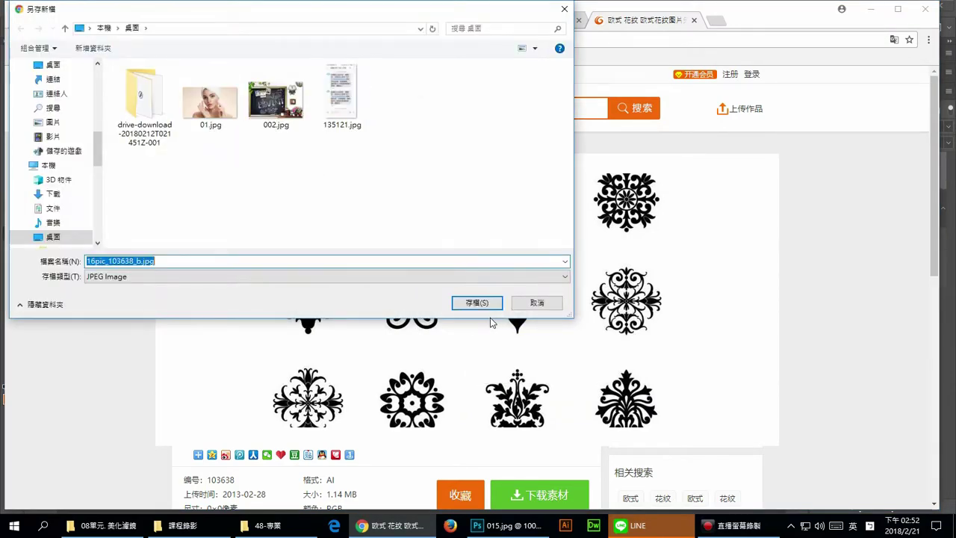
{"action": "mouse_move", "coordinate": [96, 153]}
{"action": "left_mouse_down"}
{"action": "mouse_move", "coordinate": [105, 123]}
{"action": "mouse_move", "coordinate": [97, 71]}
{"action": "left_mouse_up"}
{"action": "left_click", "coordinate": [56, 80]}
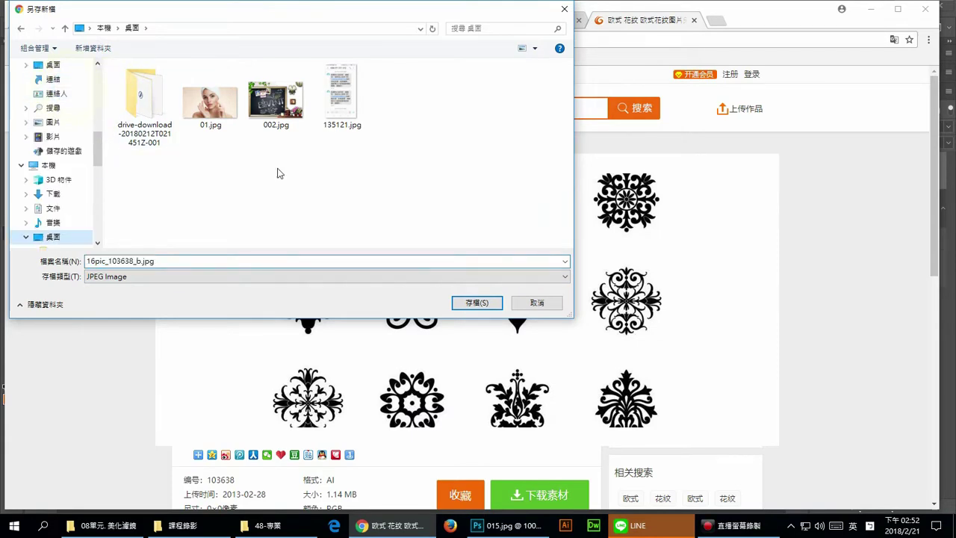
{"action": "left_click", "coordinate": [470, 304]}
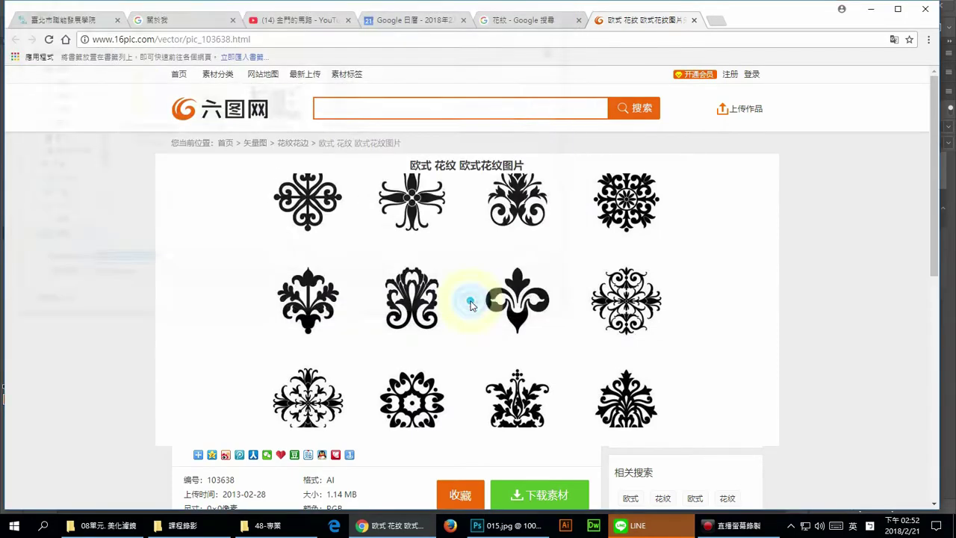
Step: Back in Photoshop, open 16pic_103638_b.jpg from the desktop in its own tab
{"action": "left_click", "coordinate": [504, 529]}
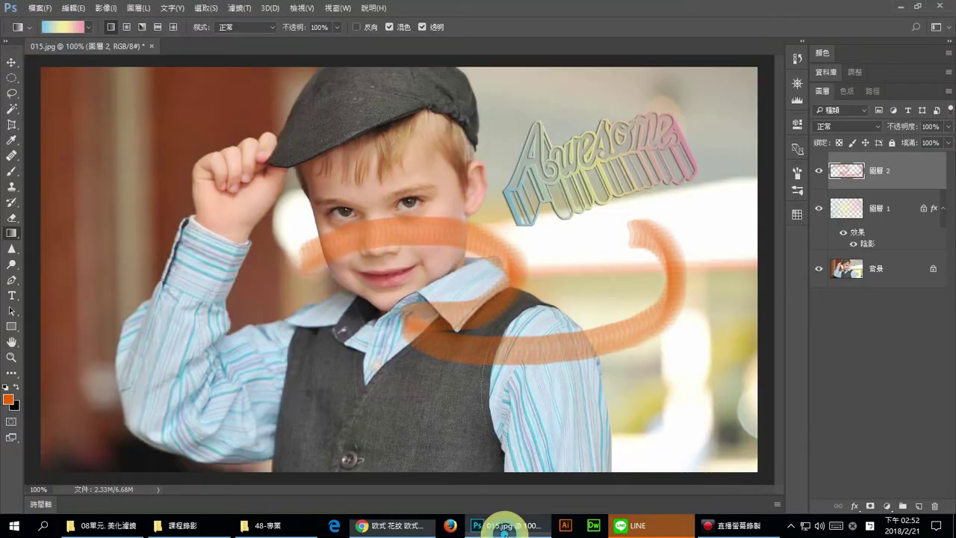
{"action": "left_click", "coordinate": [40, 7]}
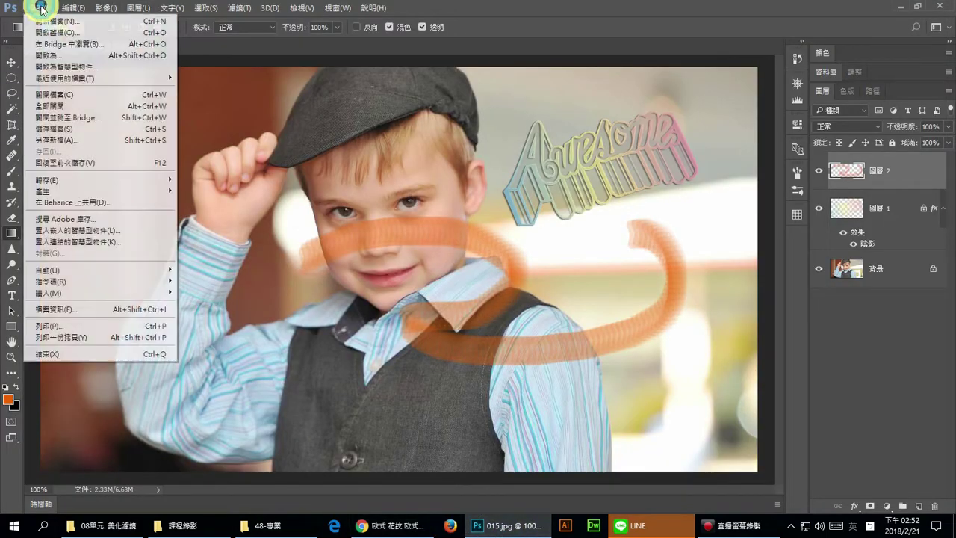
{"action": "left_click", "coordinate": [64, 45]}
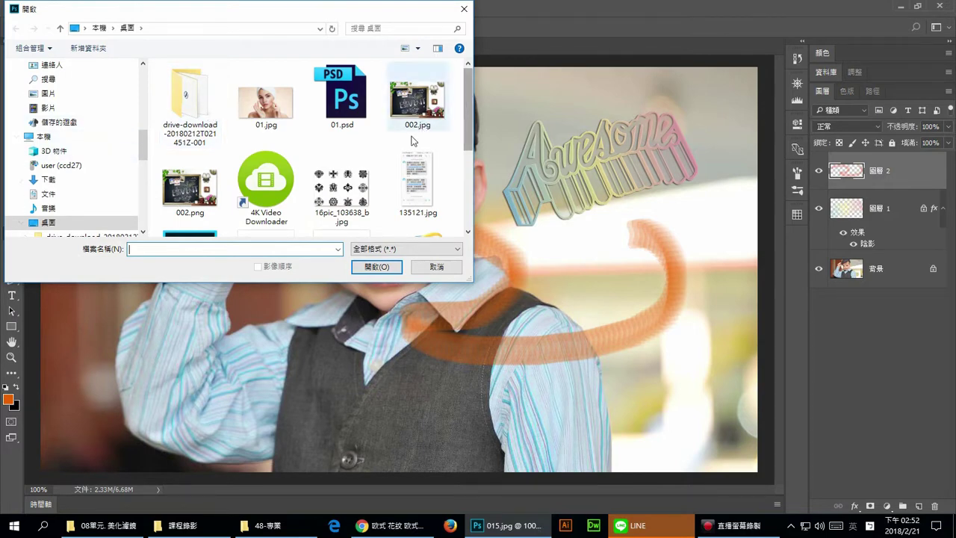
{"action": "left_click", "coordinate": [341, 187]}
{"action": "left_click", "coordinate": [380, 267]}
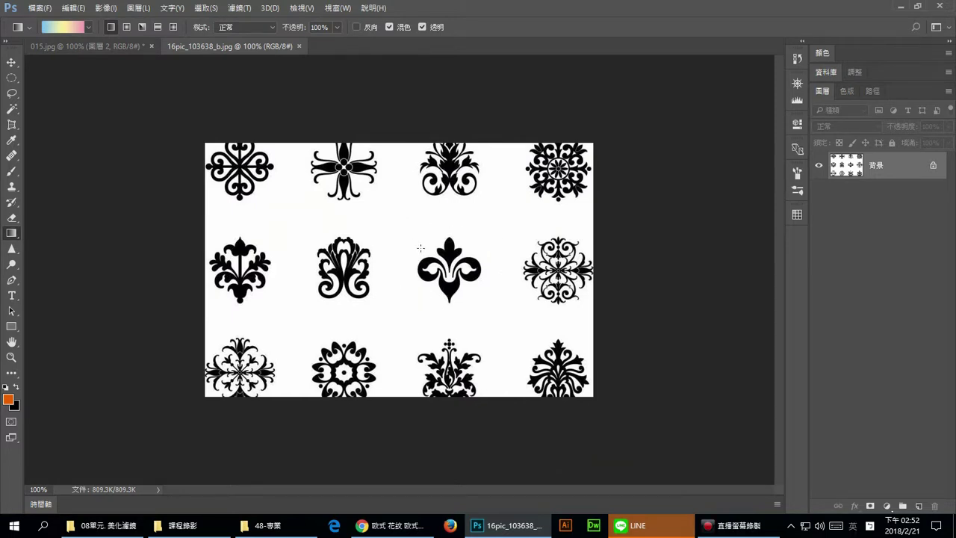
Step: Marquee-select the centre fleur-de-lis and define it as the 120 px brush 取樣筆刷 1
{"action": "left_click", "coordinate": [10, 78]}
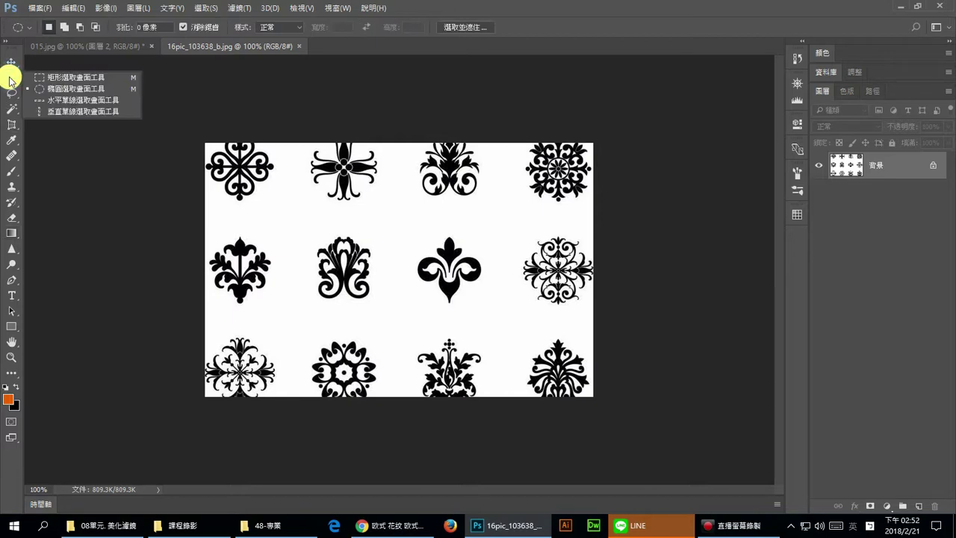
{"action": "left_click", "coordinate": [97, 79]}
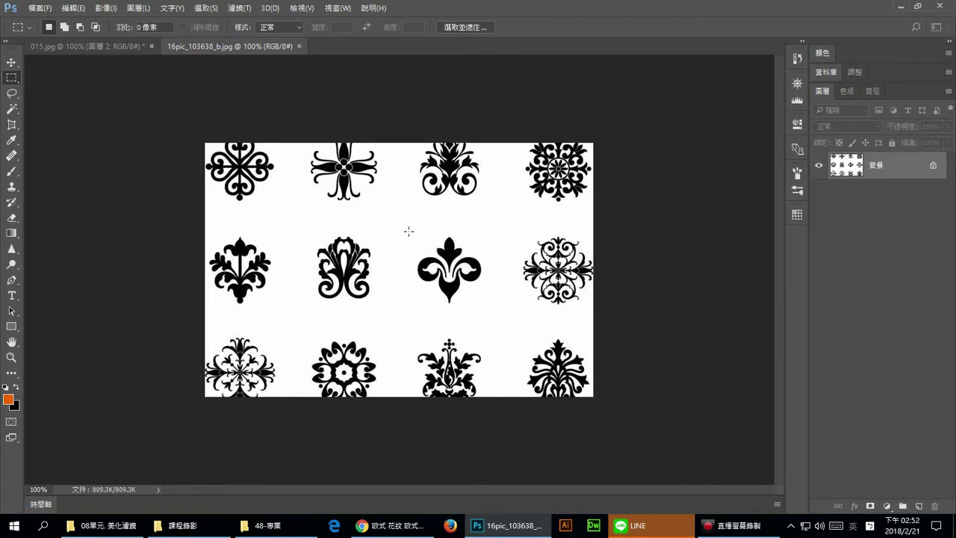
{"action": "left_click_drag", "start_coordinate": [408, 230], "coordinate": [489, 307]}
{"action": "left_click", "coordinate": [77, 9]}
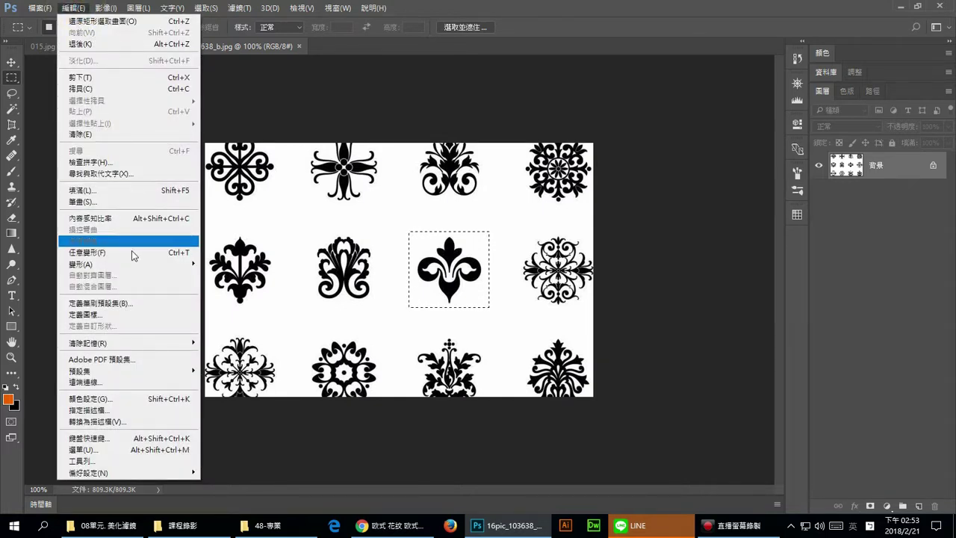
{"action": "left_click", "coordinate": [116, 303]}
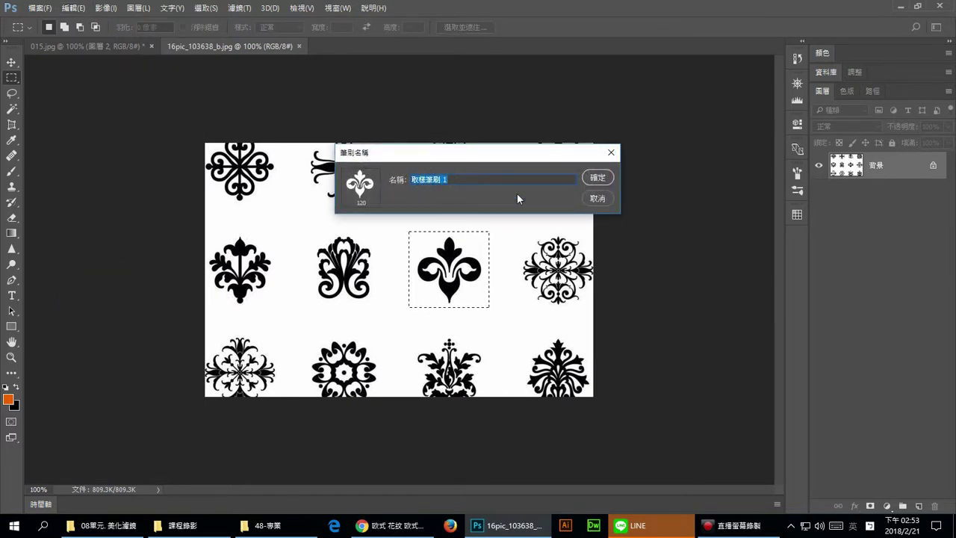
{"action": "left_click", "coordinate": [598, 177]}
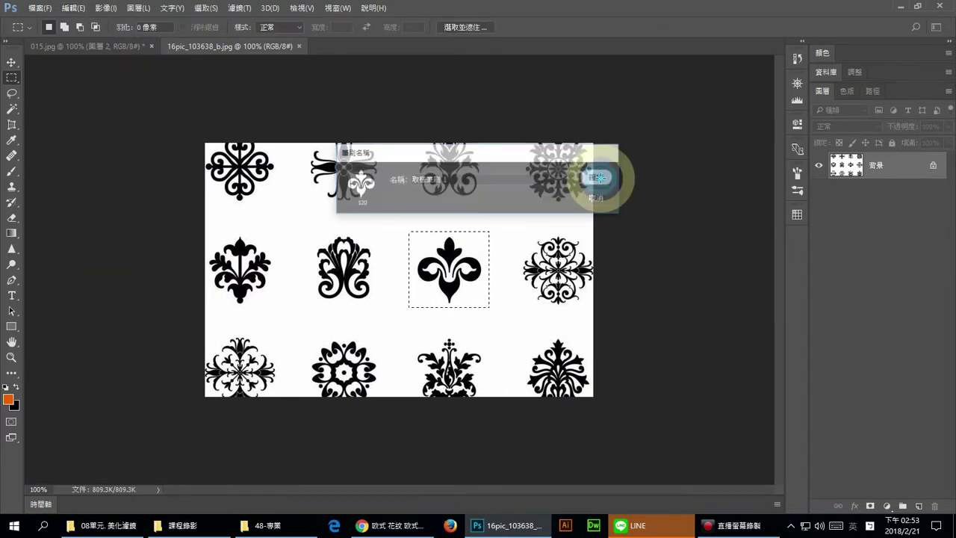
Step: On 015.jpg, restore the original photo from the top History snapshot
{"action": "left_click", "coordinate": [120, 45]}
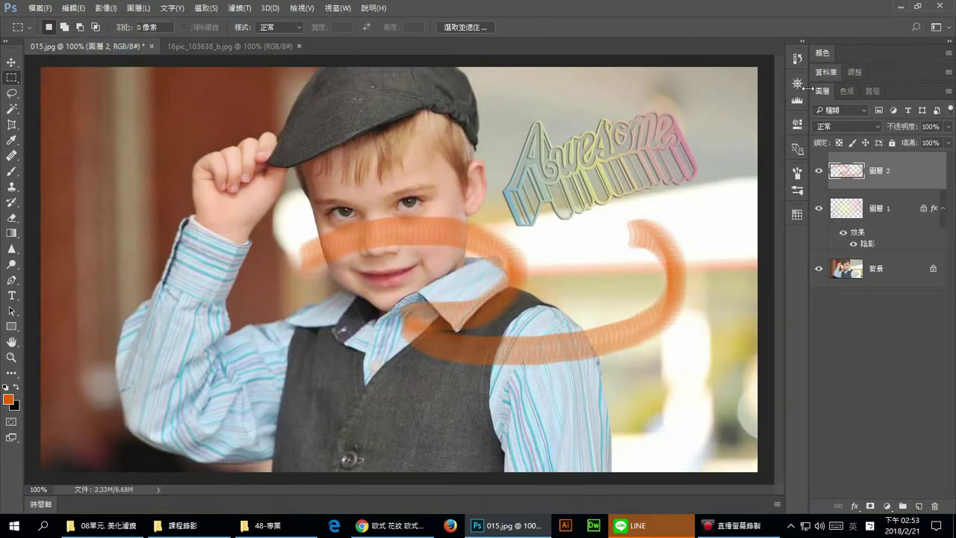
{"action": "left_click", "coordinate": [798, 58]}
{"action": "left_click", "coordinate": [751, 70]}
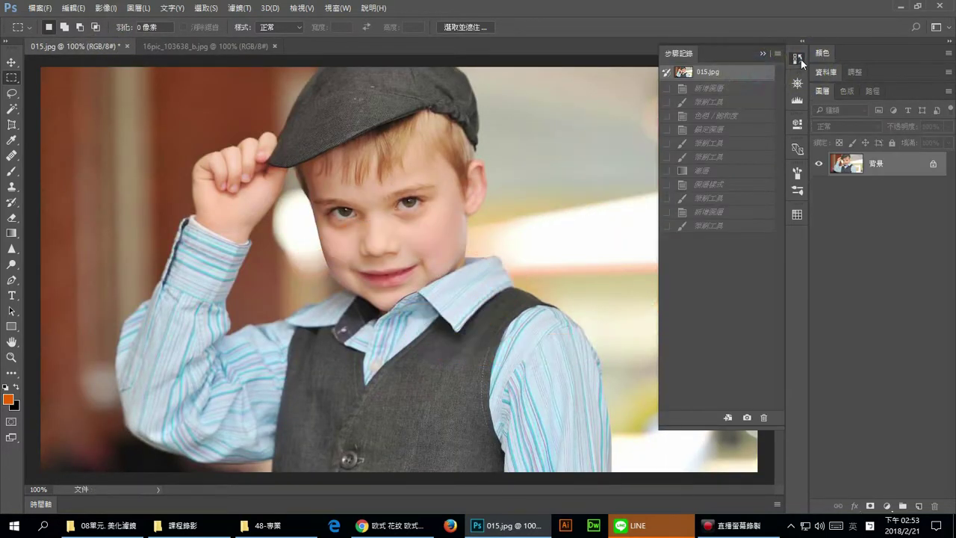
{"action": "left_click", "coordinate": [799, 58]}
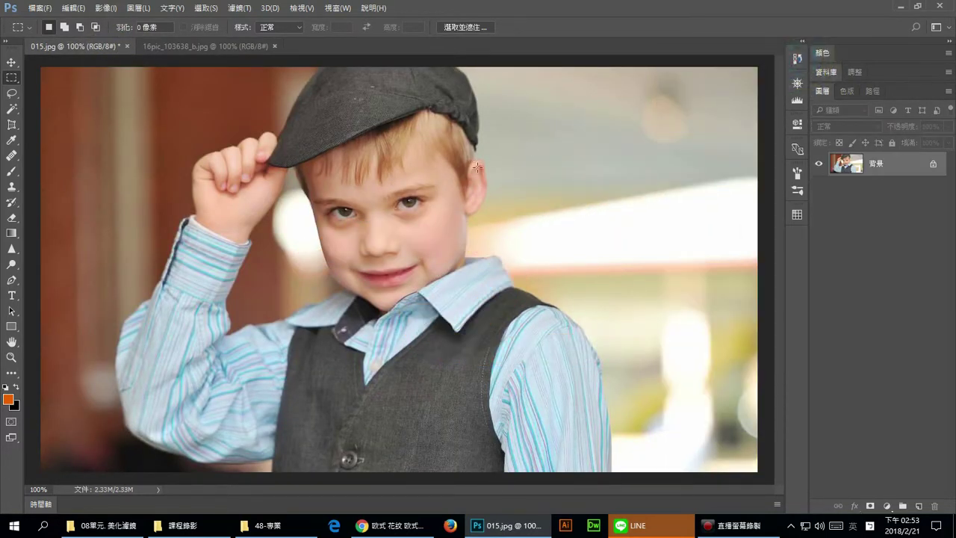
Step: Stamp orange fleur-de-lis marks beside the boy's head with the brush at 112 px
{"action": "left_click", "coordinate": [9, 172]}
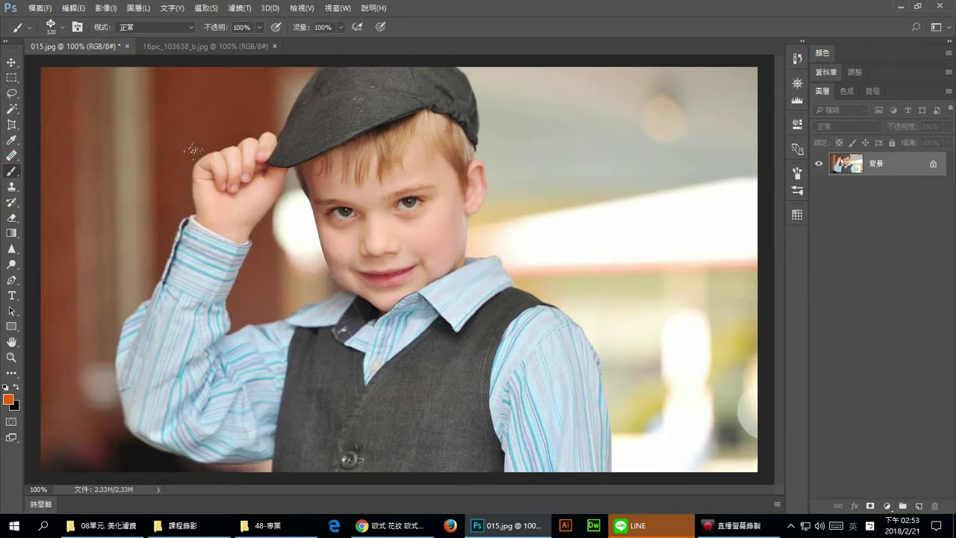
{"action": "right_click", "coordinate": [240, 153]}
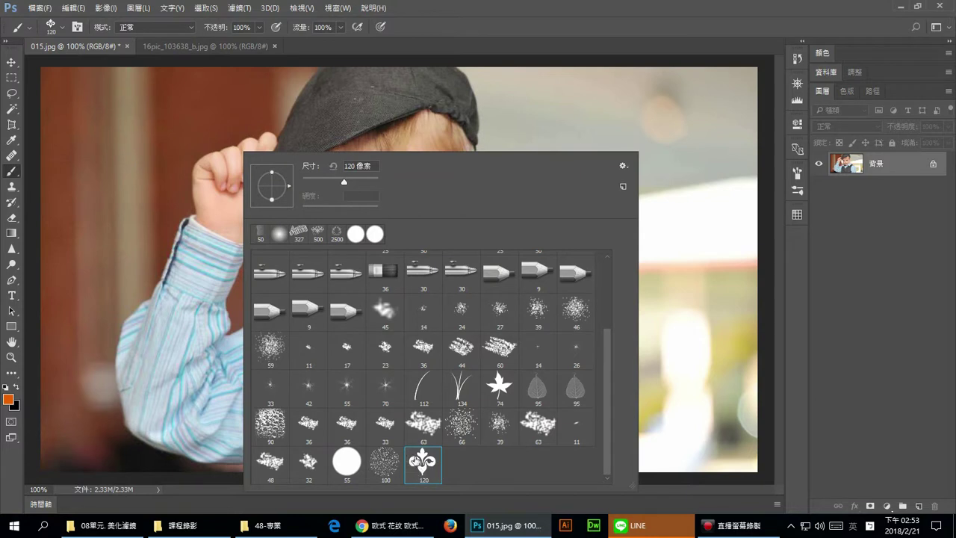
{"action": "double_click", "coordinate": [419, 463]}
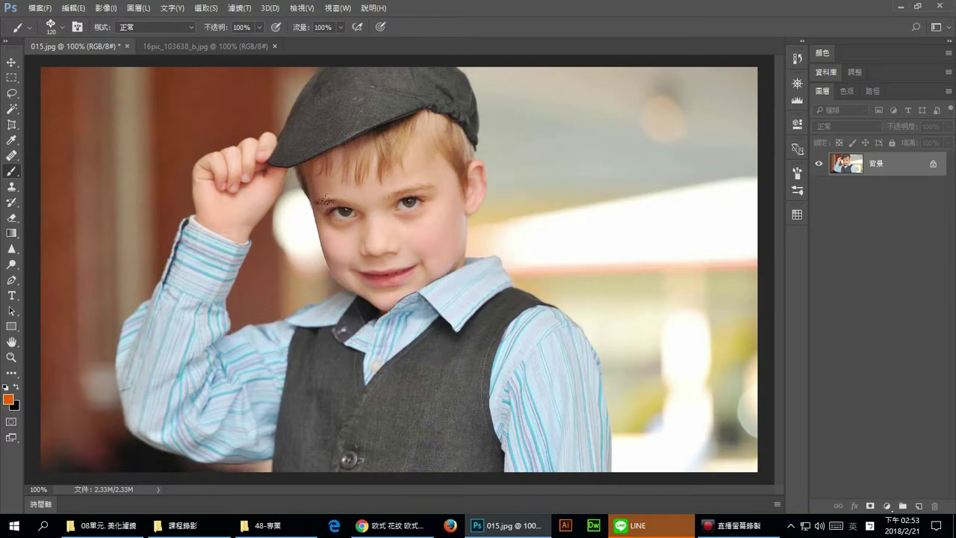
{"action": "left_click_drag", "start_coordinate": [312, 221], "coordinate": [315, 230]}
{"action": "left_click_drag", "start_coordinate": [480, 143], "coordinate": [562, 143]}
{"action": "left_click", "coordinate": [600, 230]}
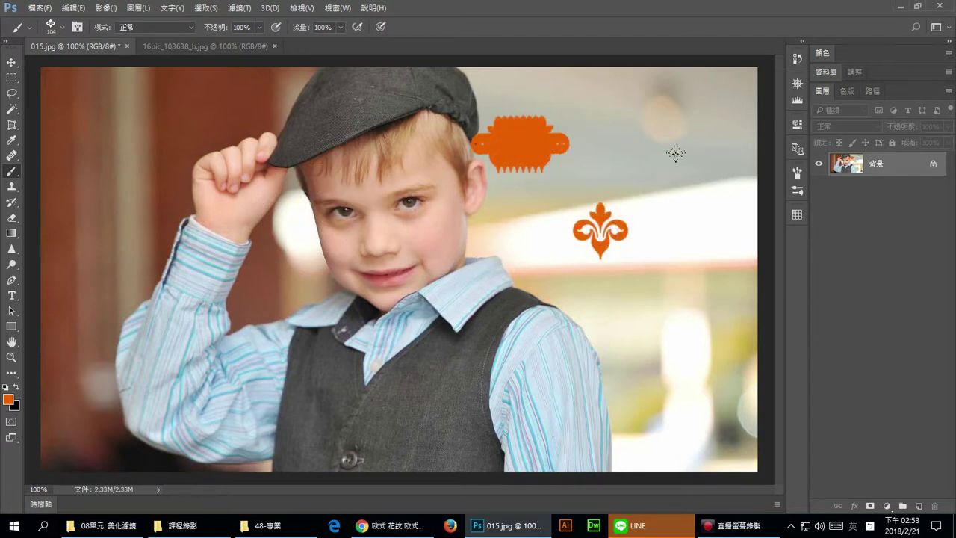
Step: Enable brush Scattering at 469% with Count 1 for the fleur-de-lis brush
{"action": "left_click", "coordinate": [799, 174]}
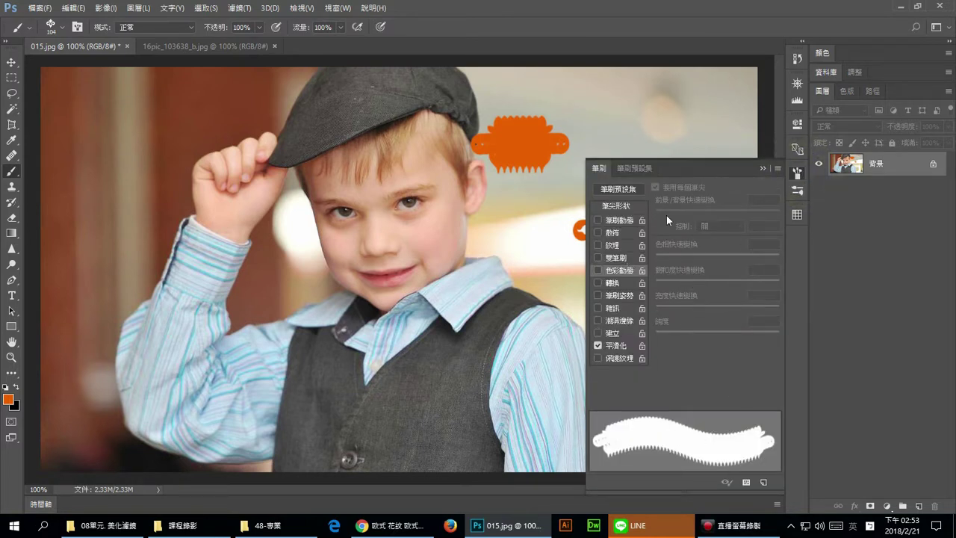
{"action": "left_click", "coordinate": [626, 232]}
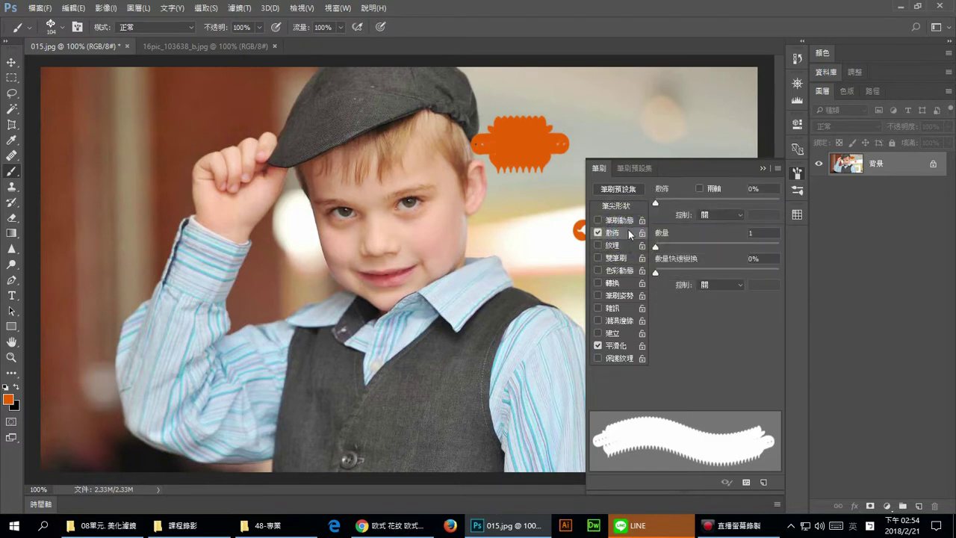
{"action": "left_click_drag", "start_coordinate": [656, 202], "coordinate": [713, 202]}
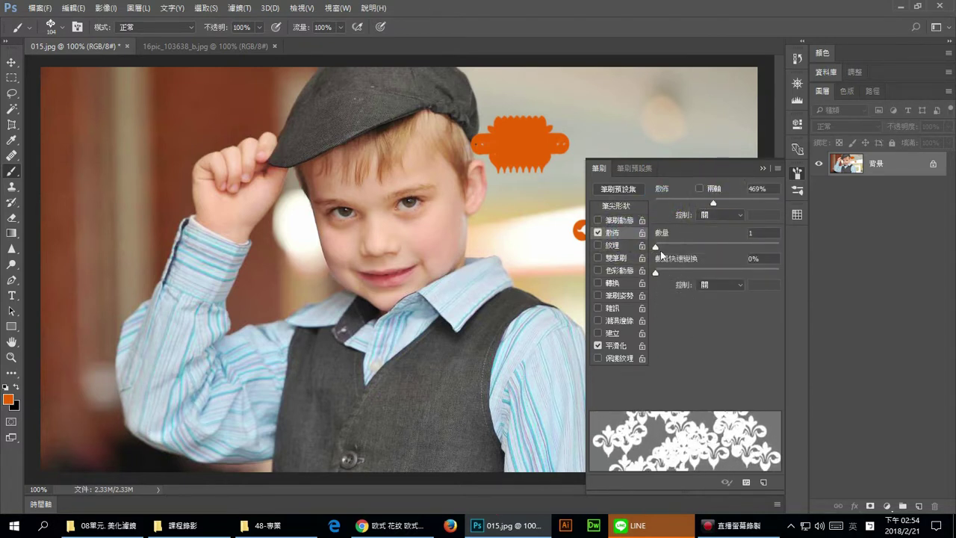
{"action": "left_click_drag", "start_coordinate": [661, 250], "coordinate": [634, 252]}
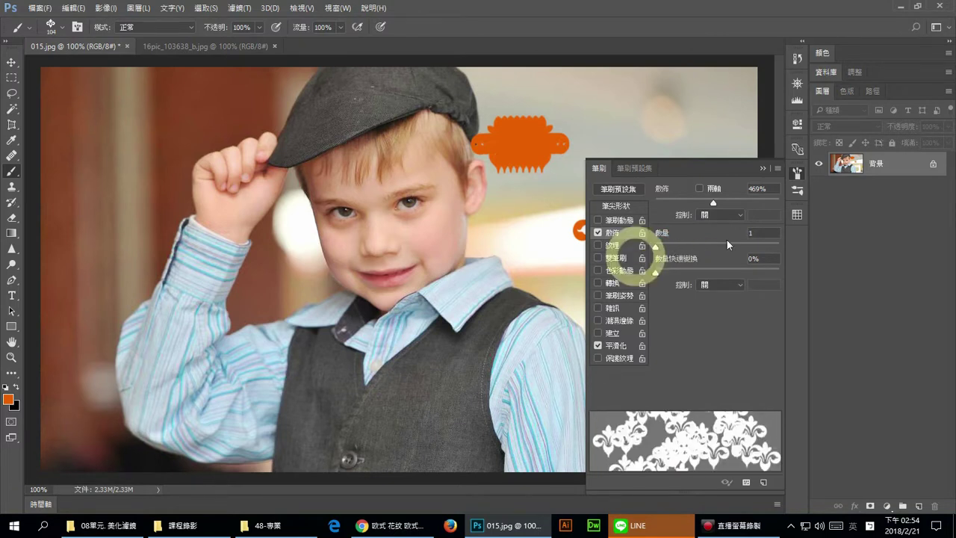
{"action": "left_click", "coordinate": [797, 172]}
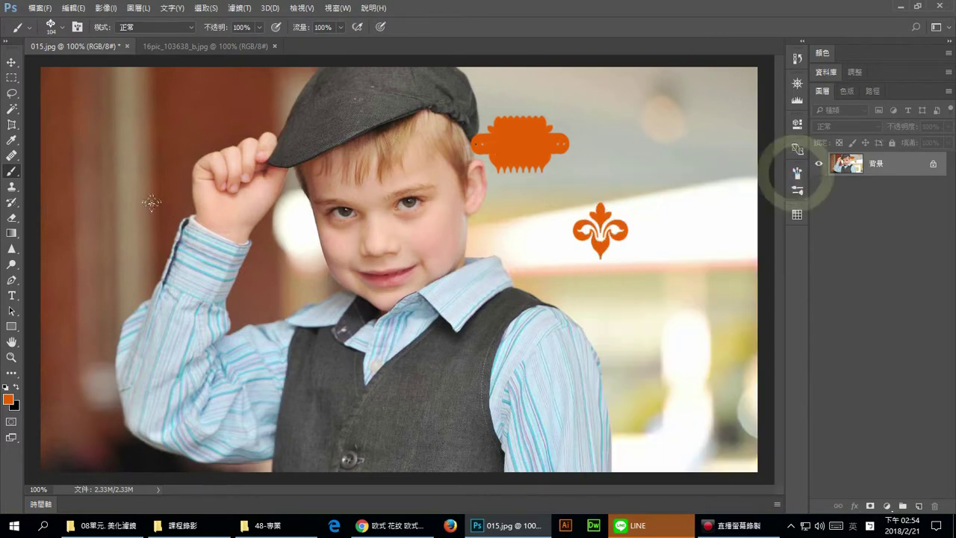
Step: Paint scattered orange fleur-de-lis clusters over the boy's hand, face, arm and vest
{"action": "left_click_drag", "start_coordinate": [168, 123], "coordinate": [163, 196]}
{"action": "left_click_drag", "start_coordinate": [134, 321], "coordinate": [168, 337]}
{"action": "left_click", "coordinate": [316, 419]}
{"action": "left_click_drag", "start_coordinate": [322, 190], "coordinate": [305, 223]}
{"action": "left_click_drag", "start_coordinate": [283, 297], "coordinate": [329, 302]}
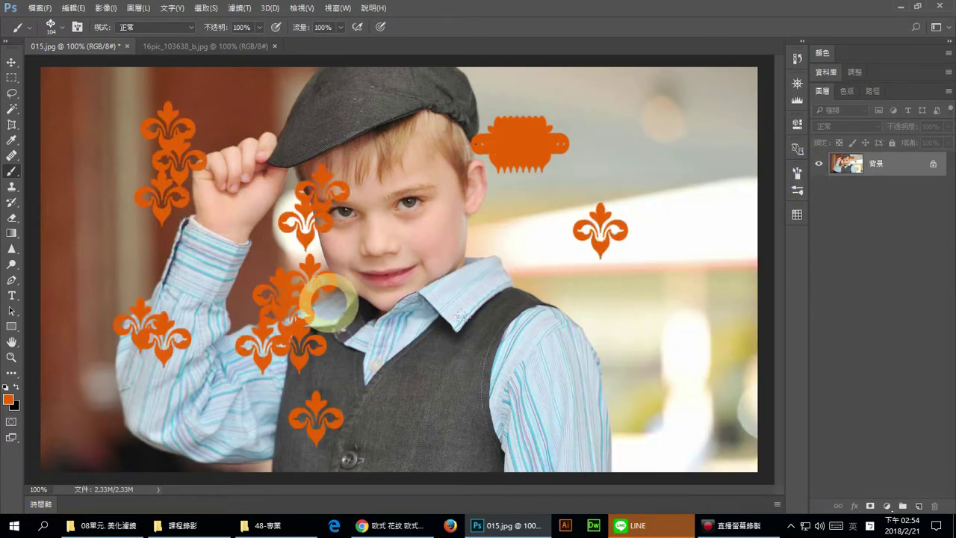
{"action": "left_click", "coordinate": [534, 238]}
{"action": "left_click_drag", "start_coordinate": [504, 299], "coordinate": [580, 351]}
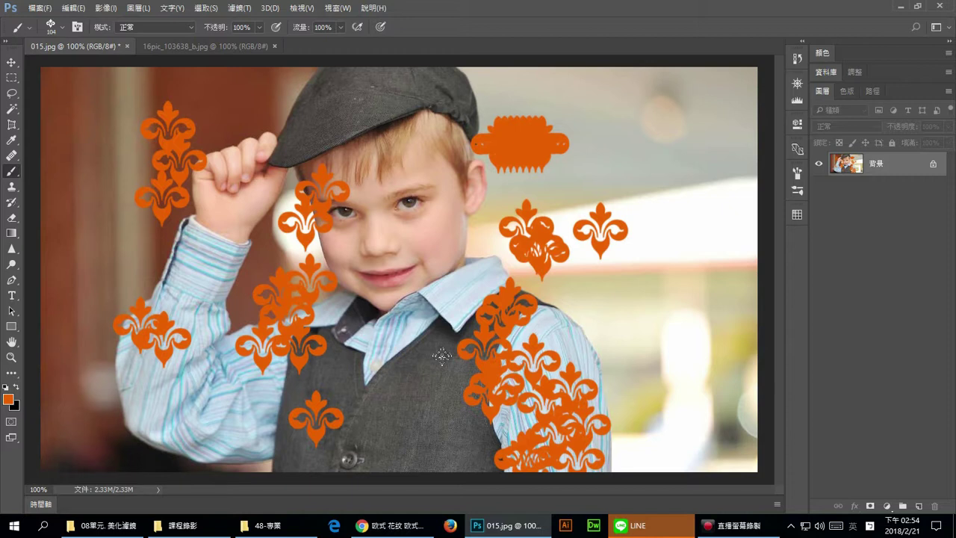
{"action": "left_click", "coordinate": [796, 58]}
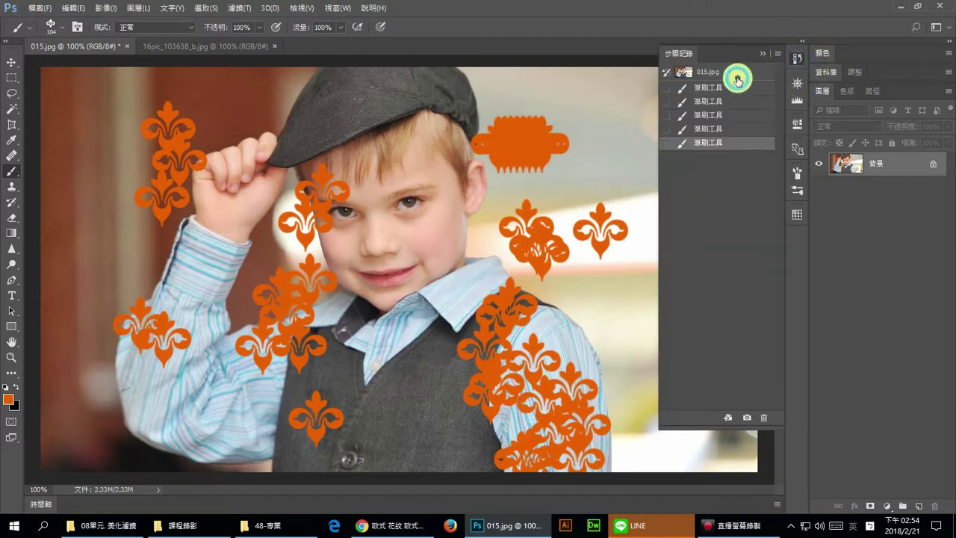
Step: Revert to the ornament-free photo and marquee-select the boy's head and cap
{"action": "left_click", "coordinate": [738, 80]}
{"action": "left_click", "coordinate": [798, 59]}
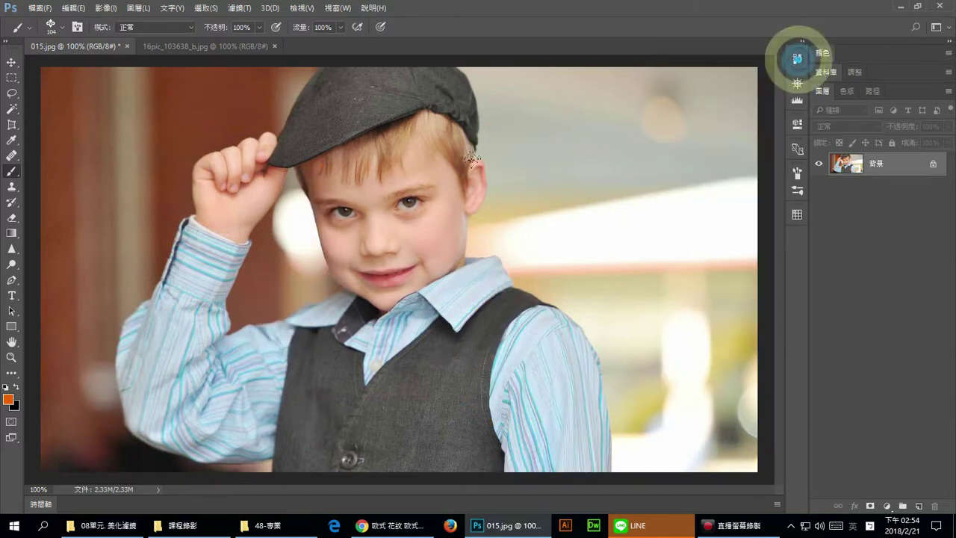
{"action": "left_click", "coordinate": [10, 78]}
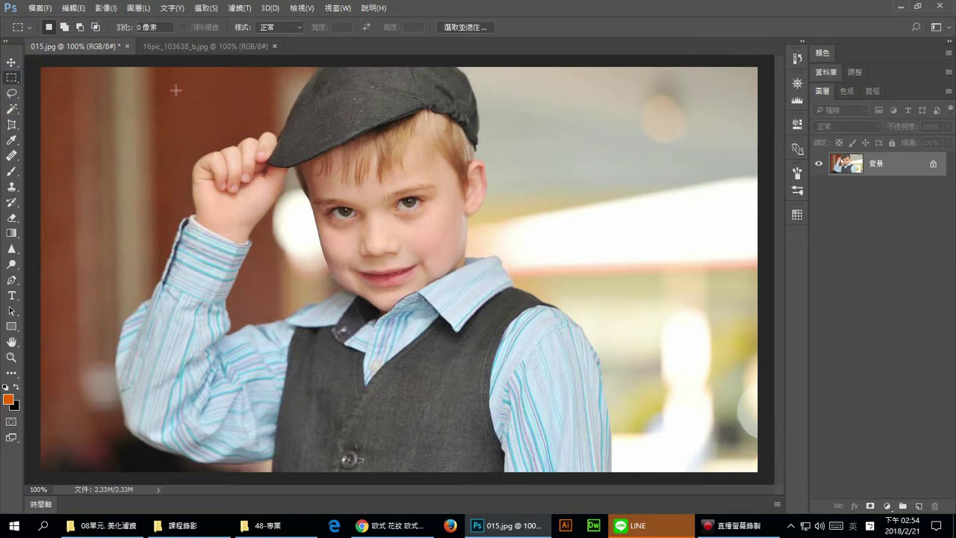
{"action": "left_click_drag", "start_coordinate": [282, 91], "coordinate": [495, 322]}
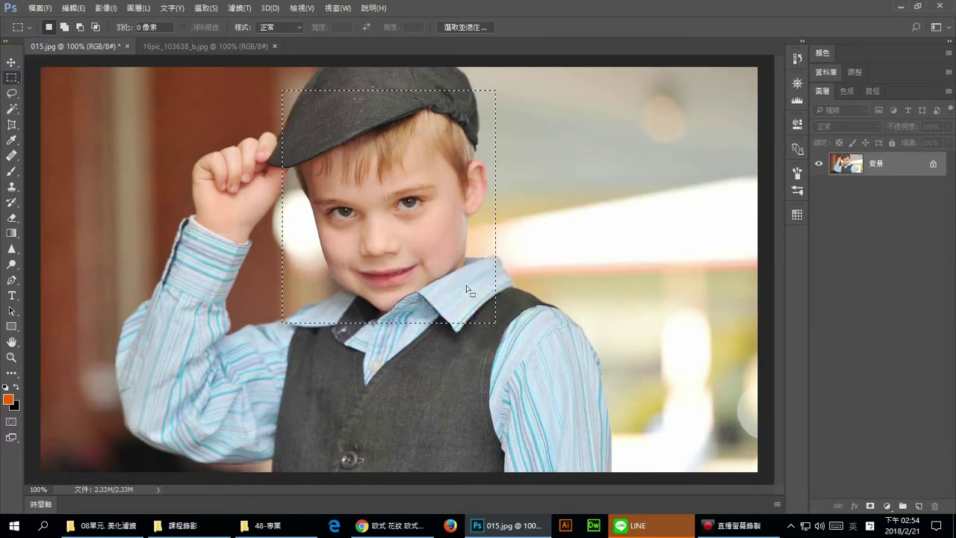
Step: Define the selection as the 390 px brush 取樣筆刷 2, then deselect
{"action": "left_click", "coordinate": [67, 8]}
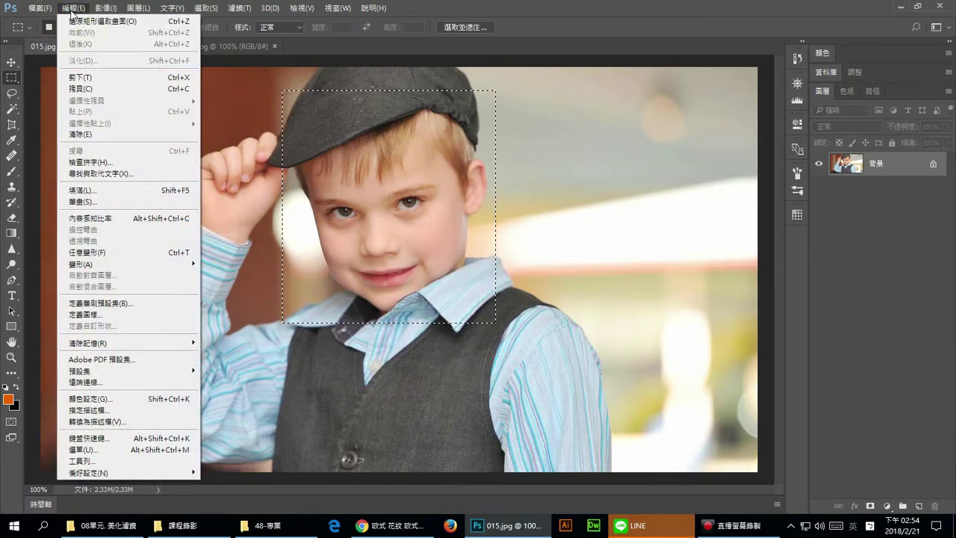
{"action": "left_click", "coordinate": [129, 304]}
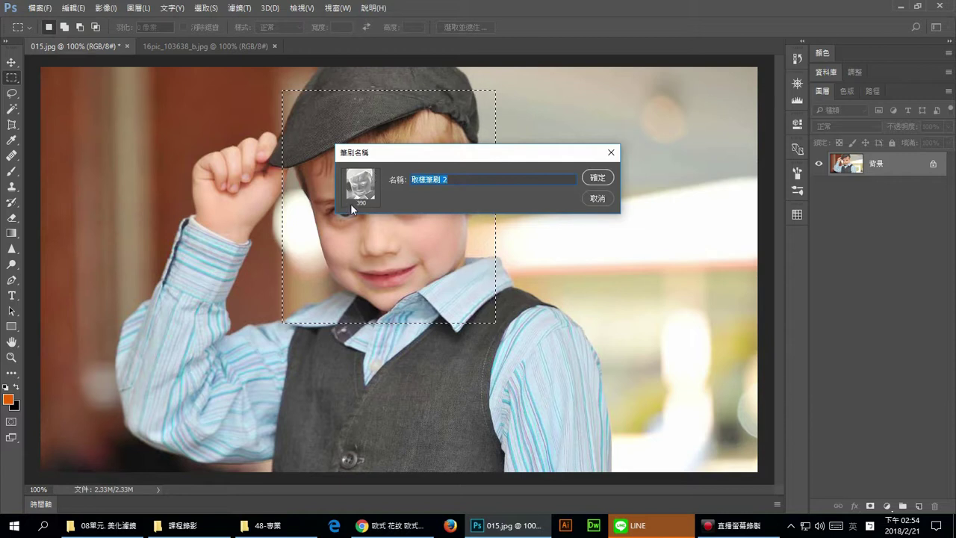
{"action": "left_click", "coordinate": [597, 179]}
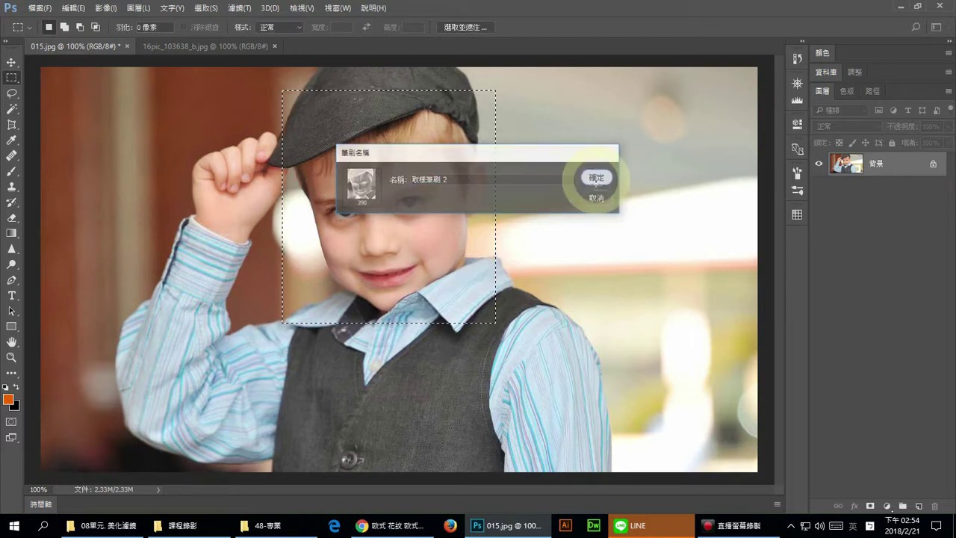
{"action": "left_click", "coordinate": [230, 174]}
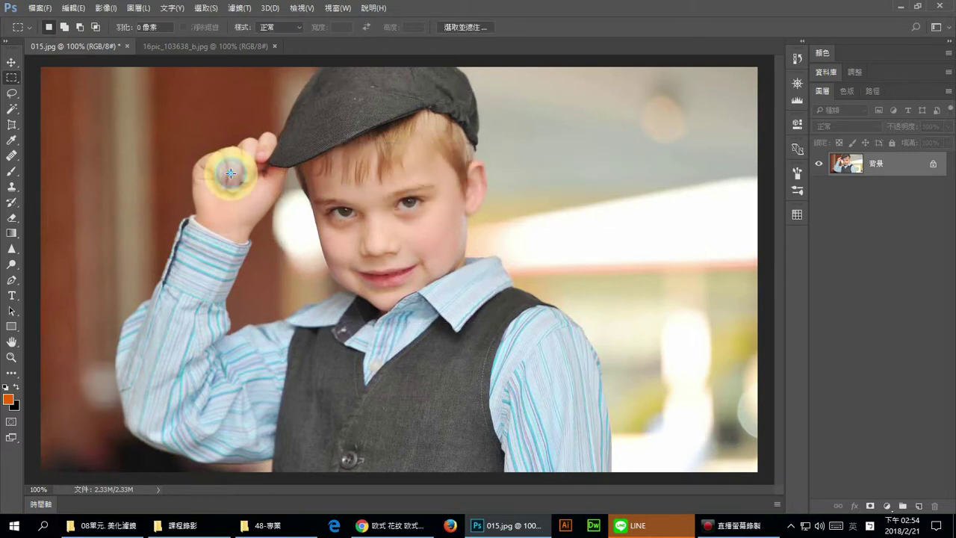
Step: Stamp two orange face copies with the 390 face brush, right of the head and lower right
{"action": "left_click", "coordinate": [12, 172]}
{"action": "right_click", "coordinate": [331, 171]}
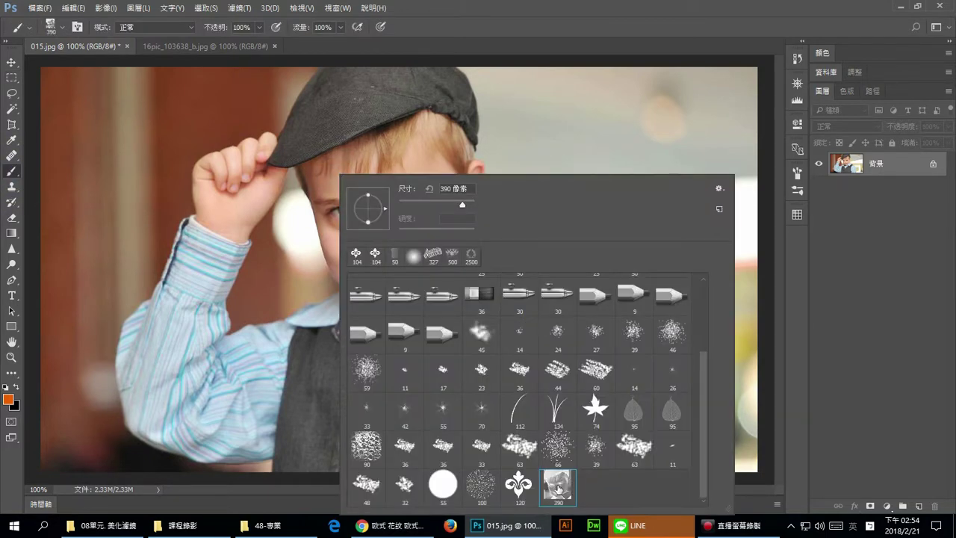
{"action": "double_click", "coordinate": [560, 486]}
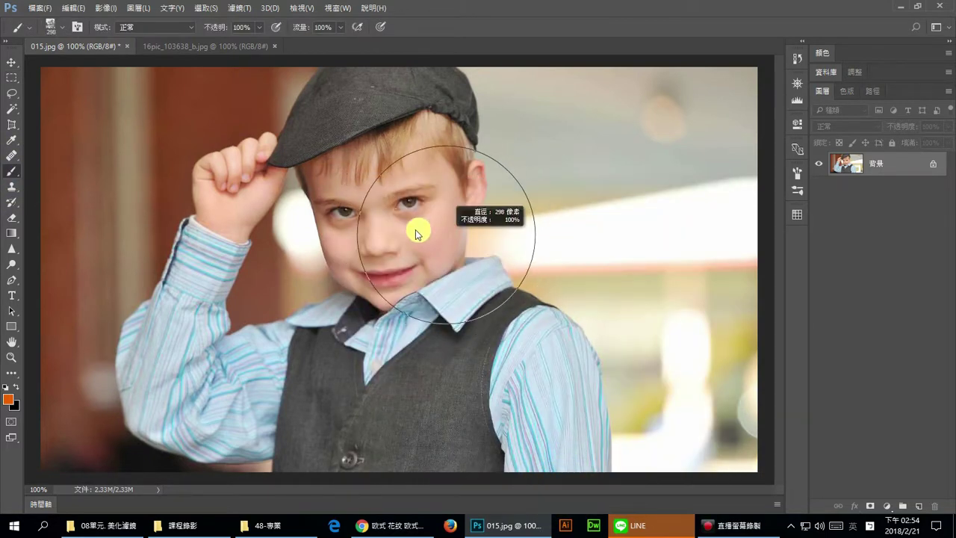
{"action": "left_click", "coordinate": [543, 172]}
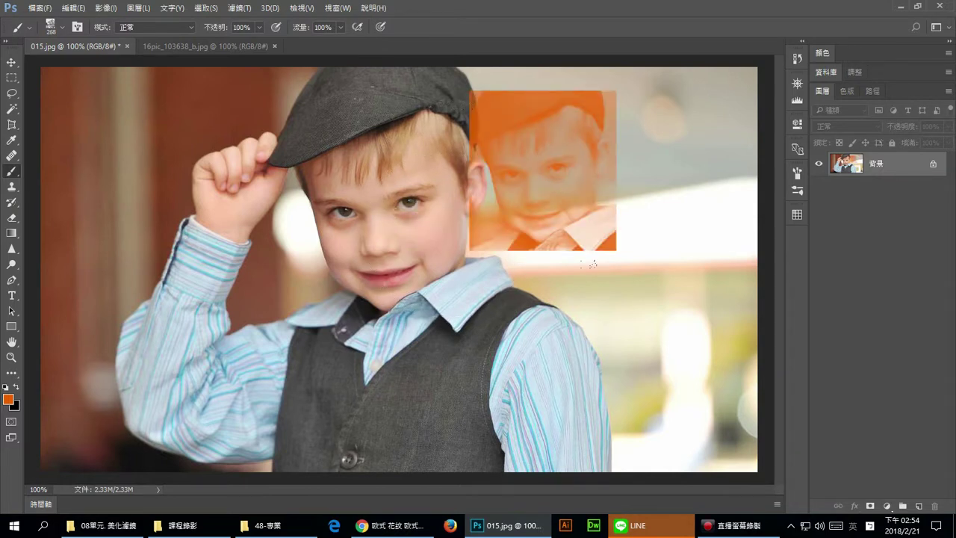
{"action": "left_click", "coordinate": [644, 348]}
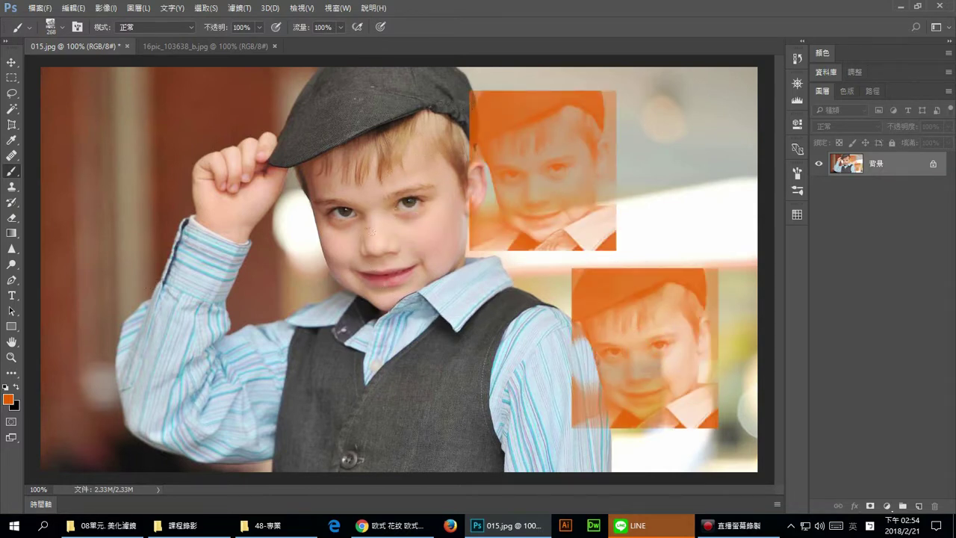